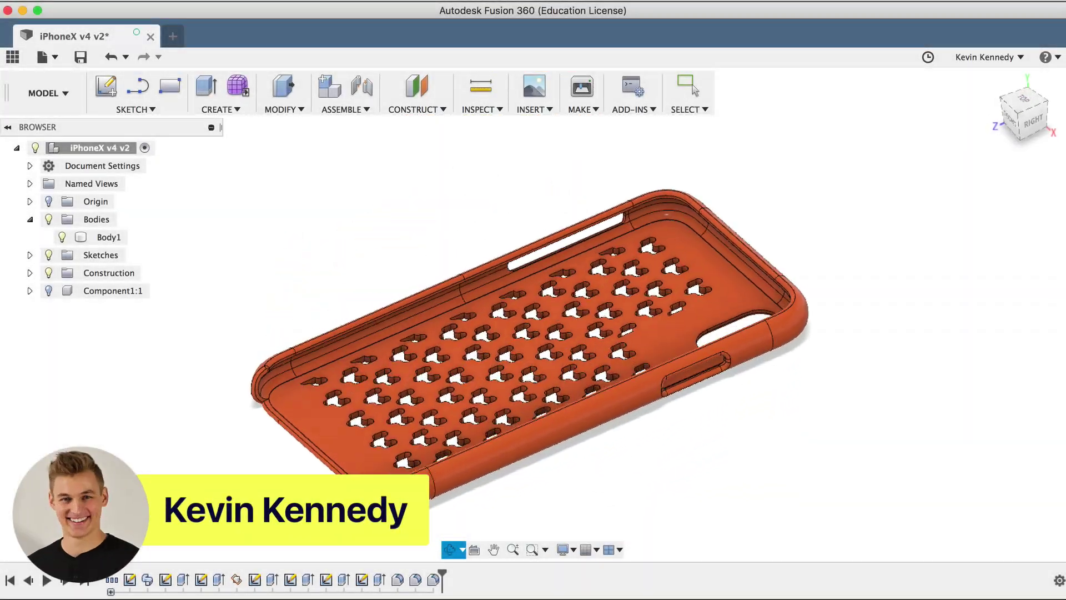
shift+middle_drag(400, 494, 582, 462)
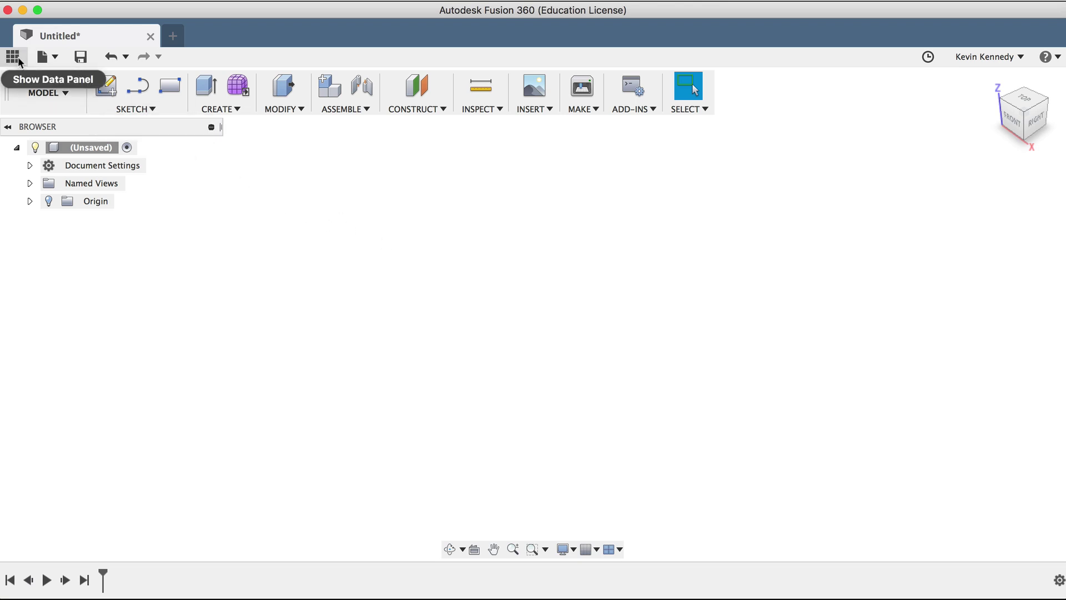
- Change the document's active units to Millimeter
click(30, 167)
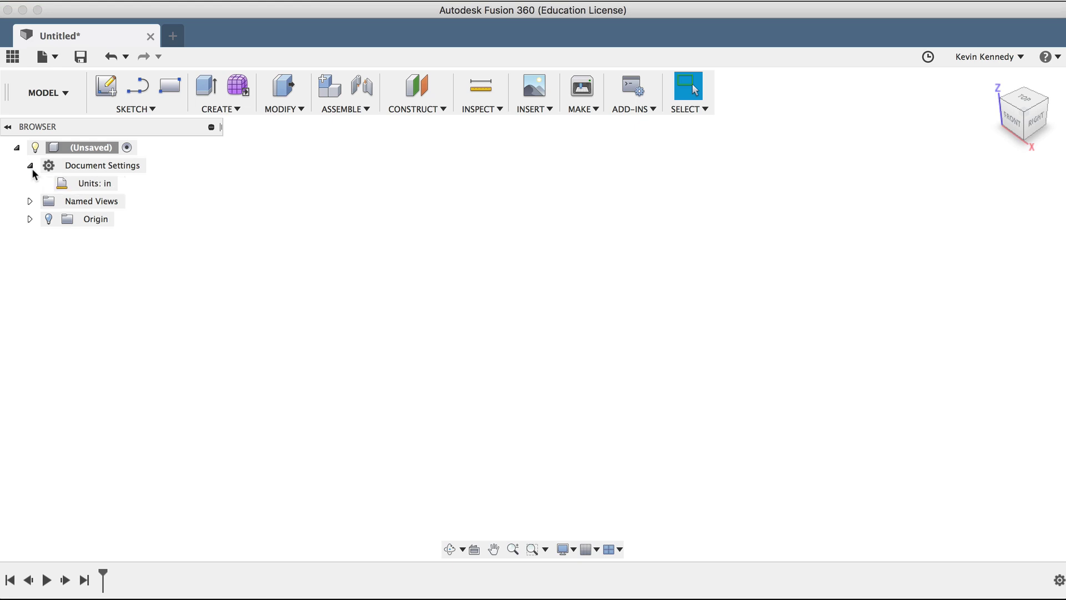
click(125, 184)
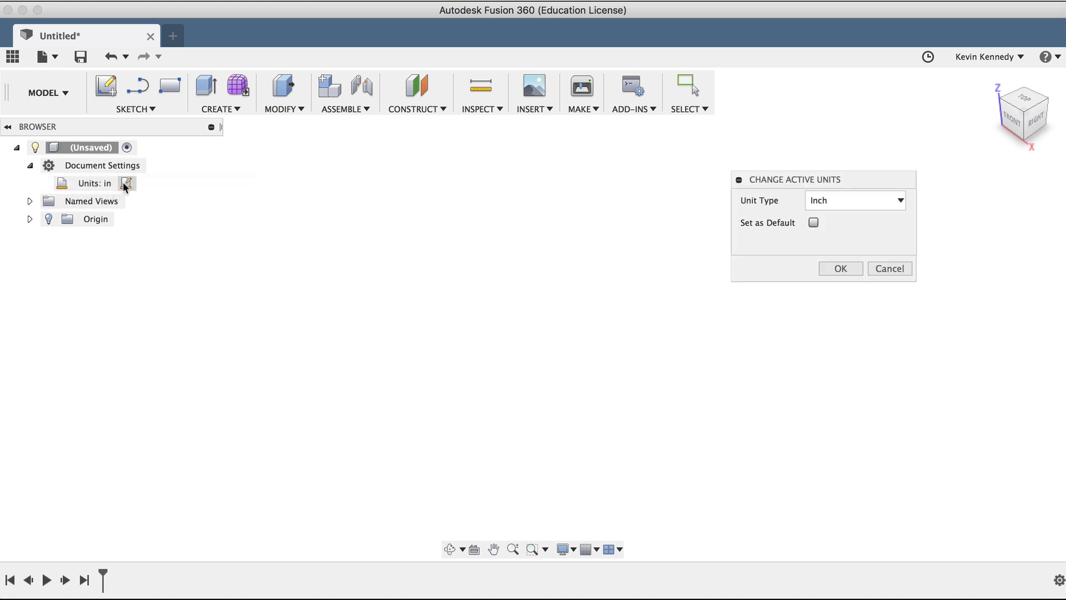
click(839, 201)
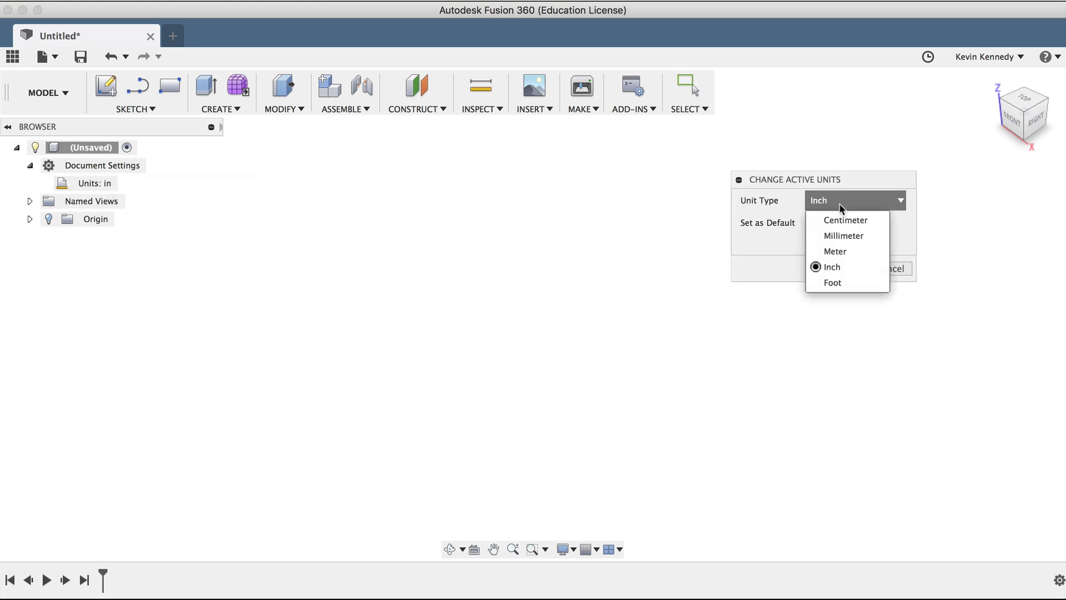
click(855, 235)
click(836, 268)
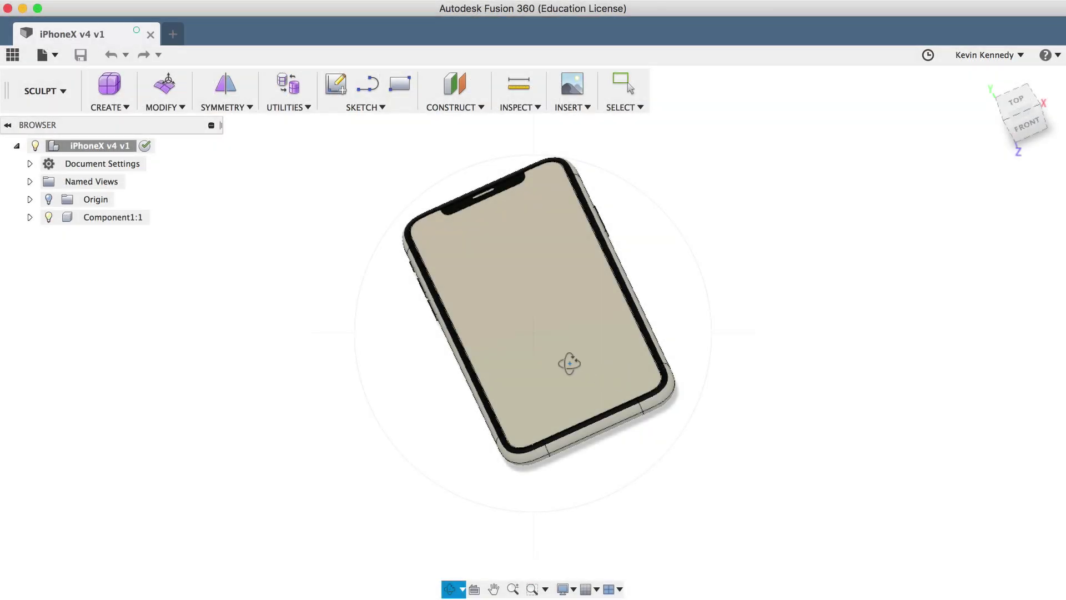
drag(569, 363, 539, 193)
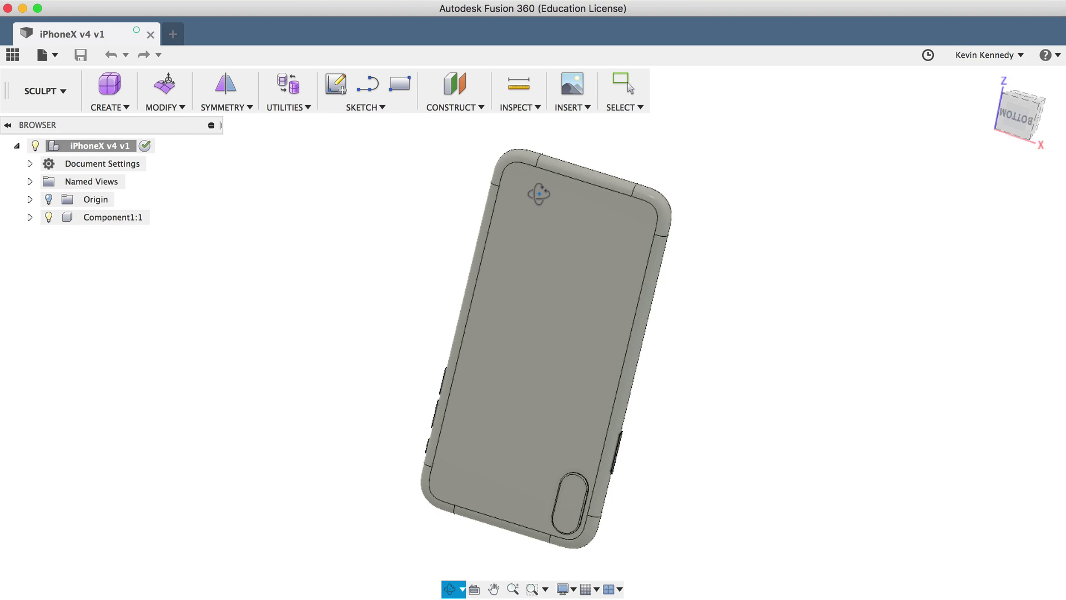
drag(539, 193, 438, 364)
key(Escape)
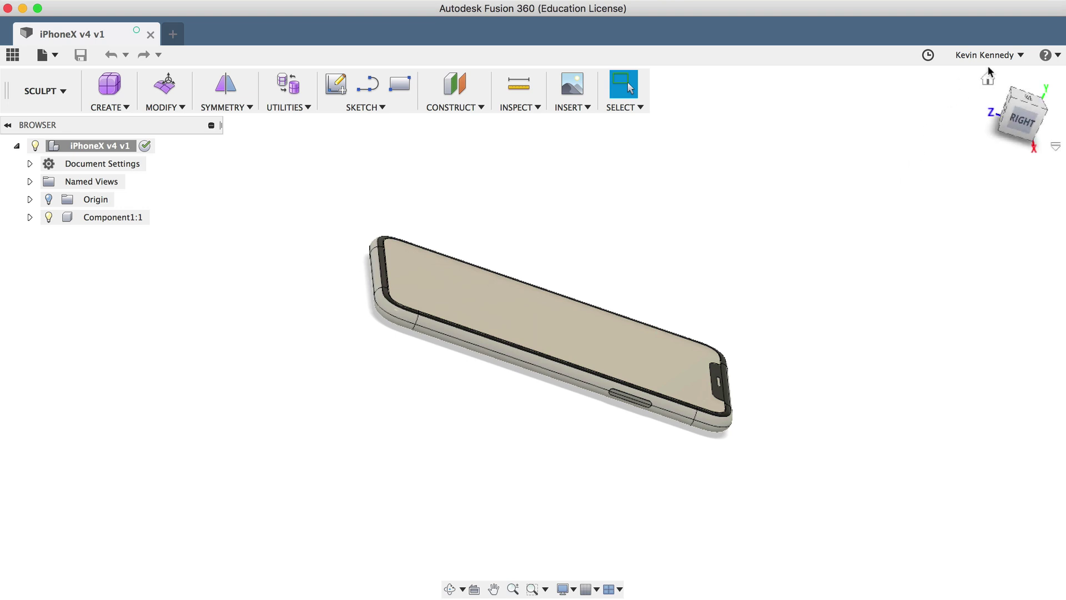
click(988, 78)
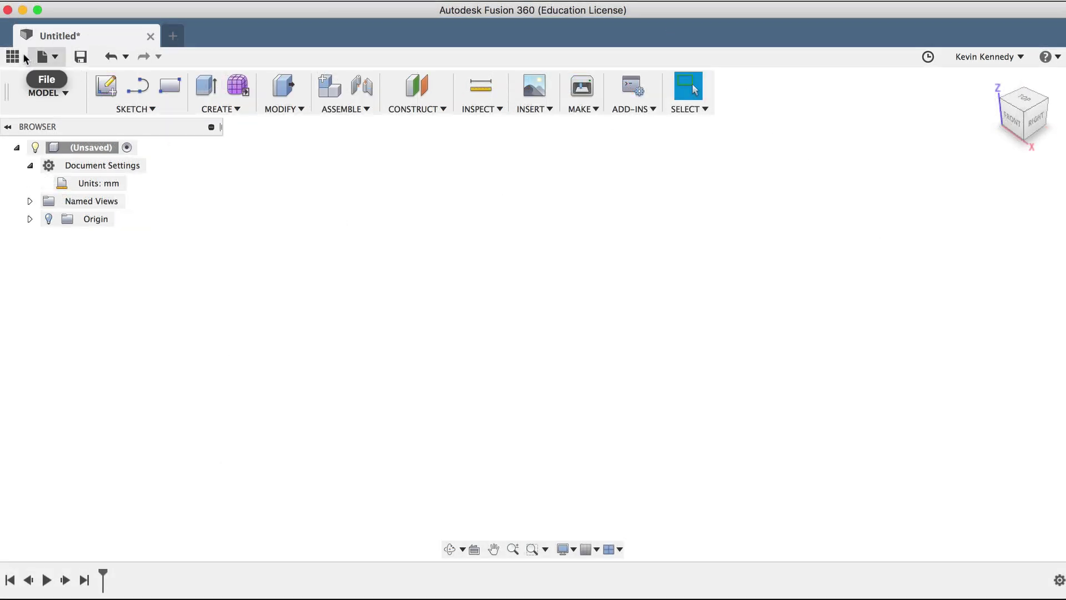
- Upload the file iPhoneX v4.step to the Day #10 - iPhone X Phone Case project folder
click(12, 56)
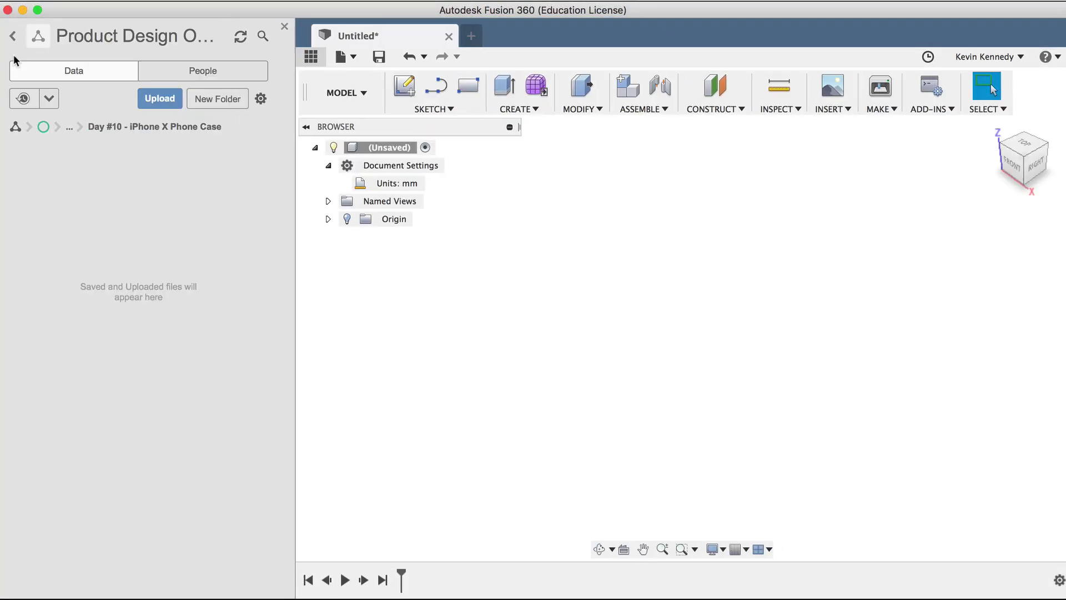
click(158, 103)
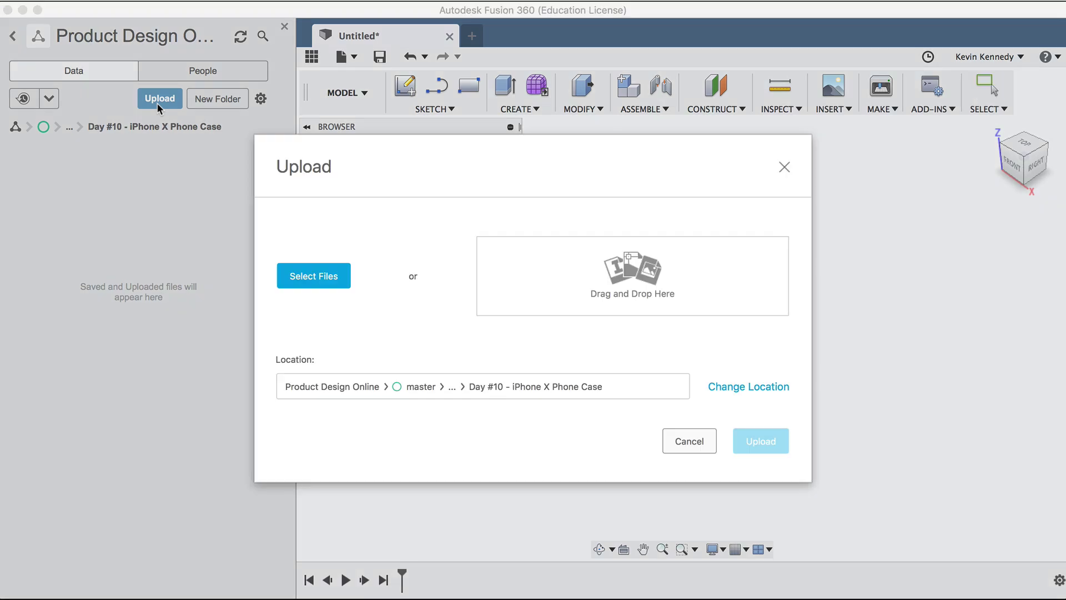
click(311, 276)
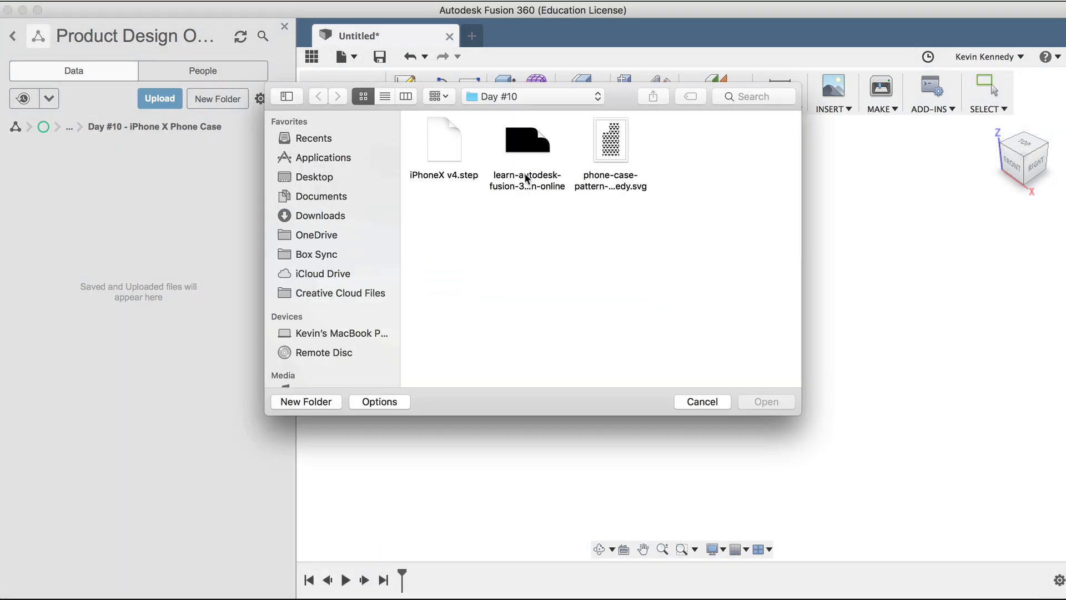
click(448, 145)
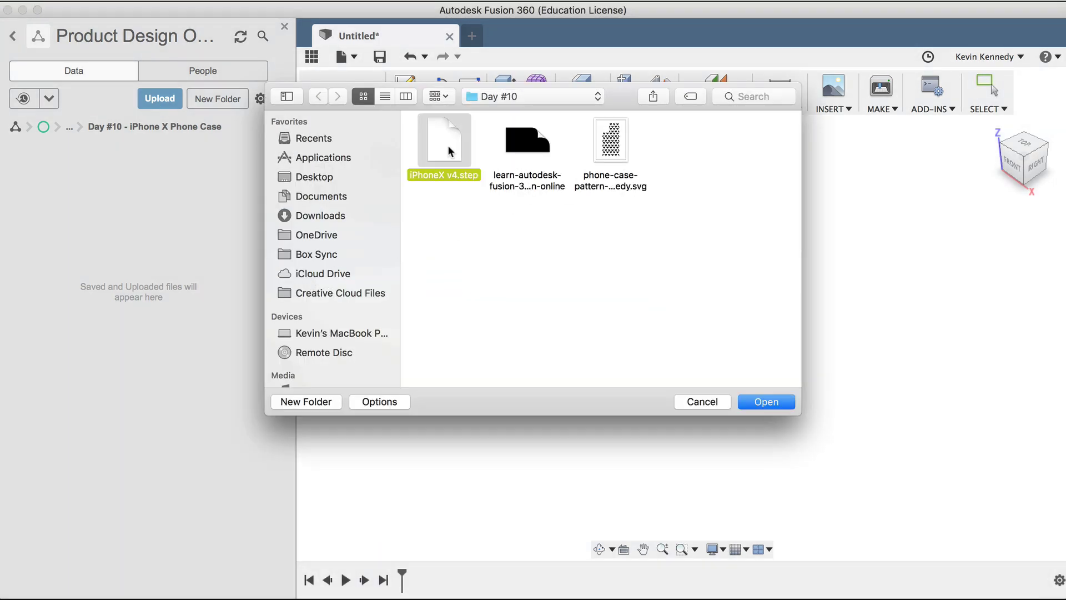
click(766, 402)
click(757, 528)
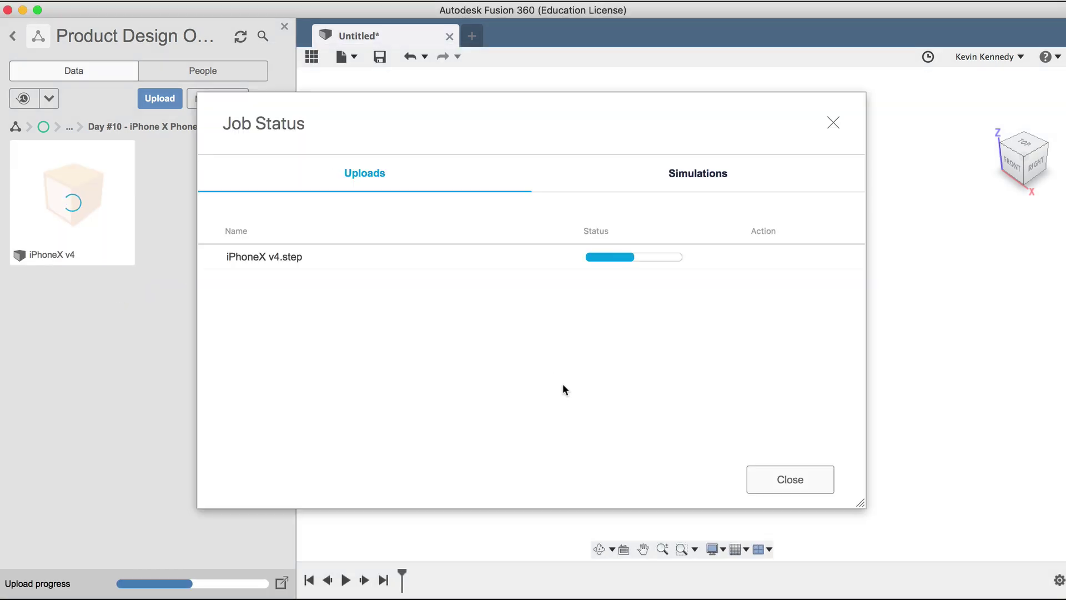
click(789, 479)
- Open the uploaded iPhoneX v4 design and close the untitled document without saving it
double_click(76, 200)
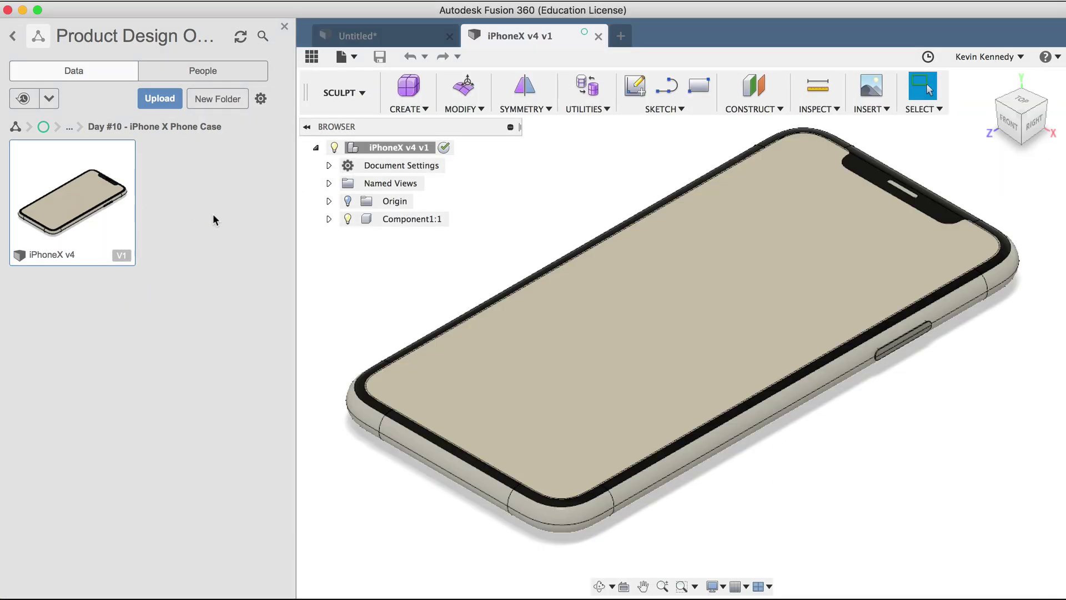
click(312, 56)
click(150, 37)
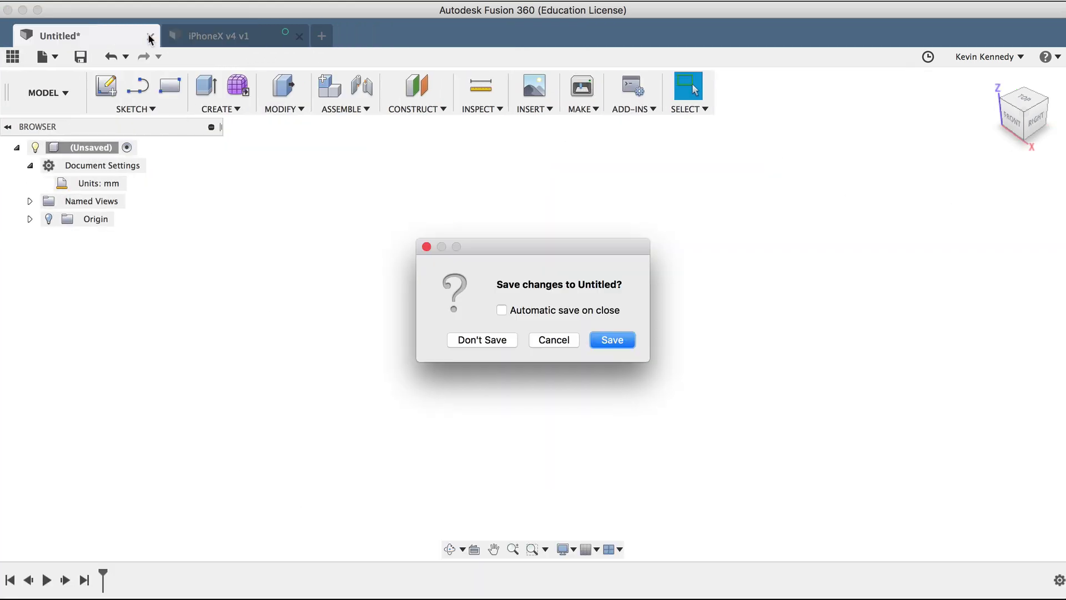
click(461, 341)
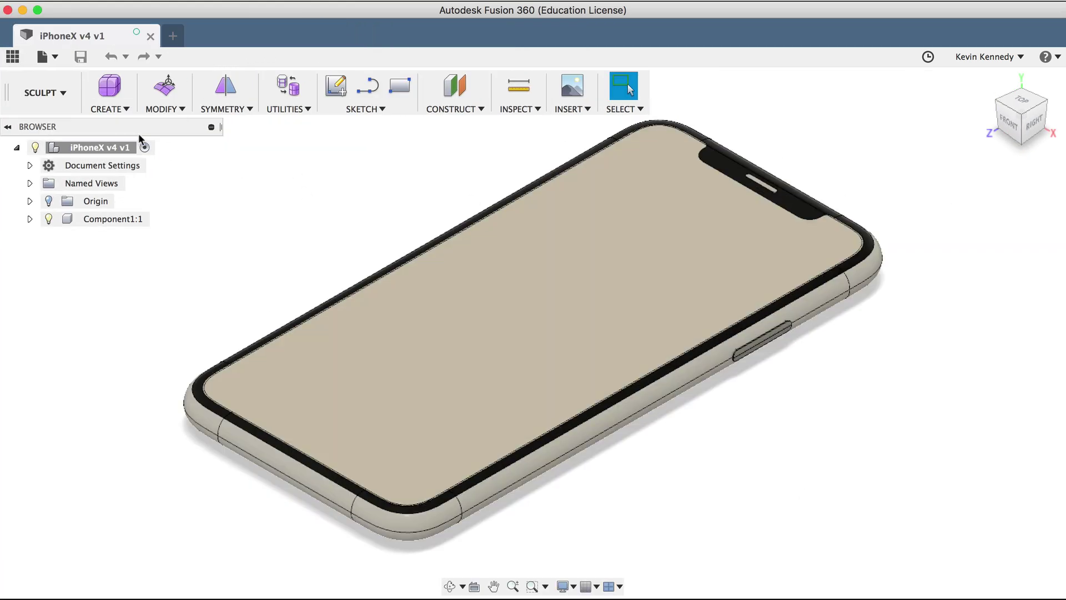
- Switch to the Model workspace and turn on Capture Design History for the iPhoneX v4 design
click(45, 92)
click(51, 149)
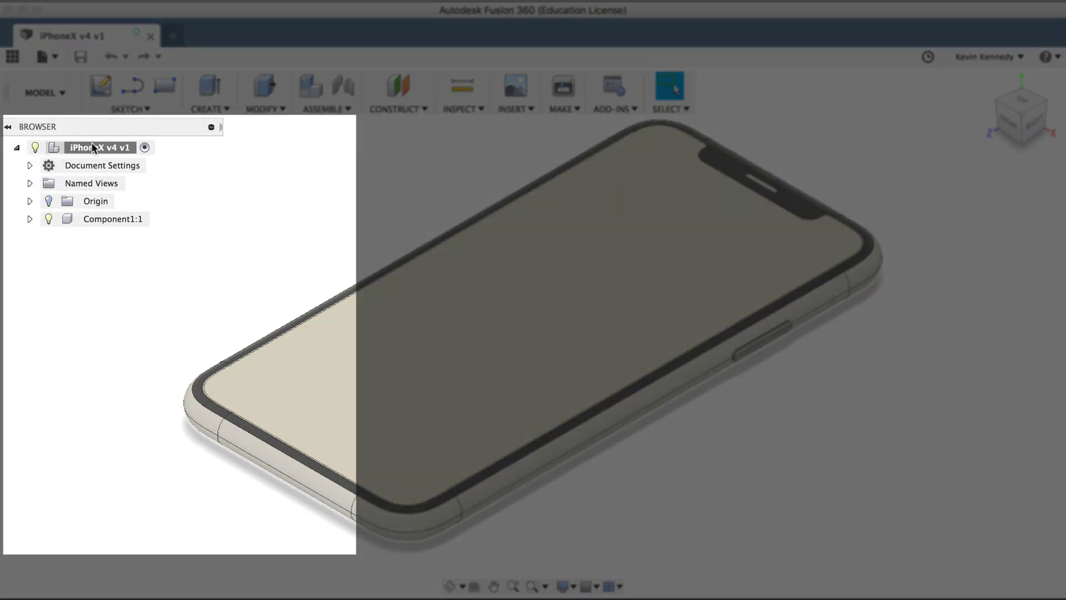
right_click(92, 148)
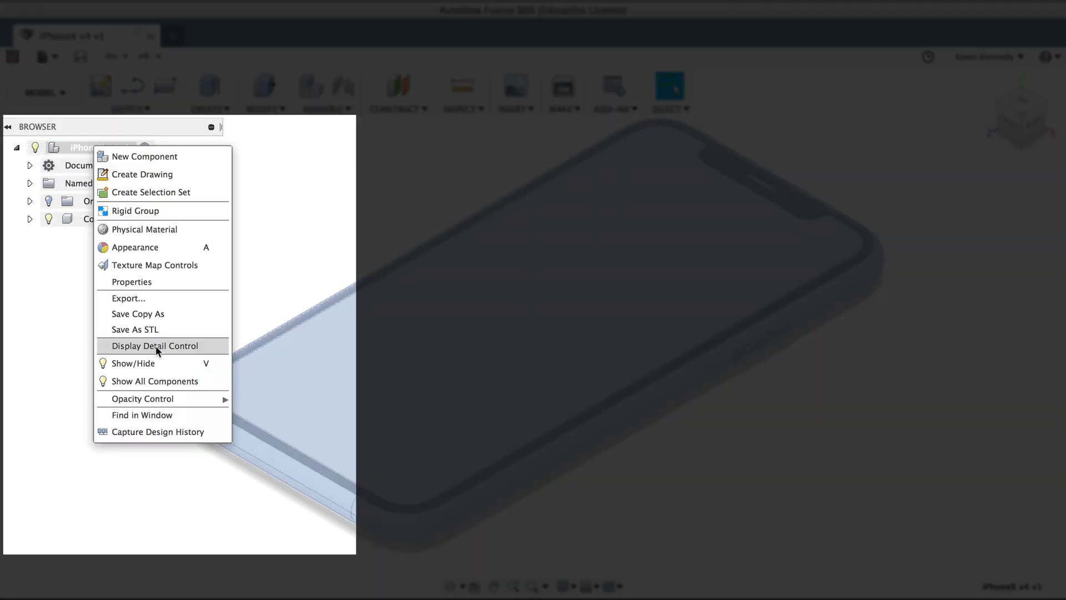
click(160, 433)
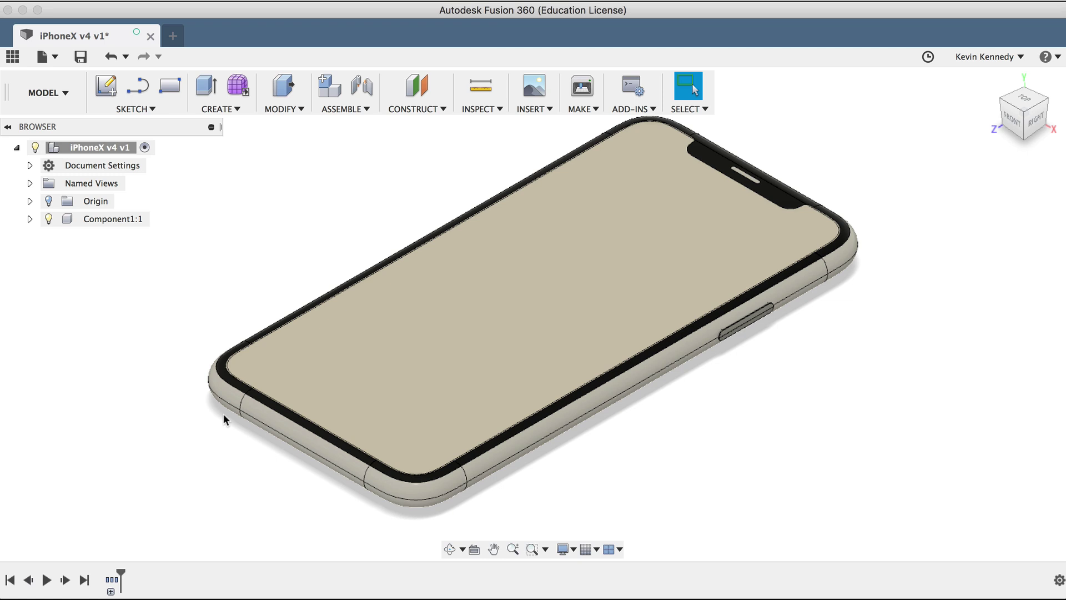
- Create a sketch on the vertical XY origin plane that cuts across the phone's width
scroll(565, 388, down, 3)
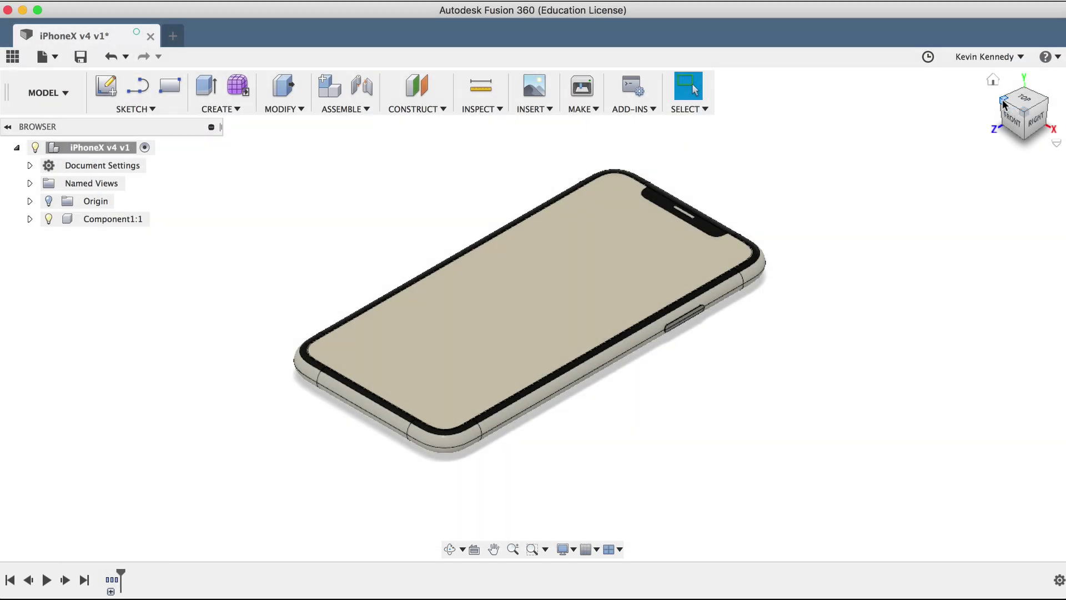
click(1004, 103)
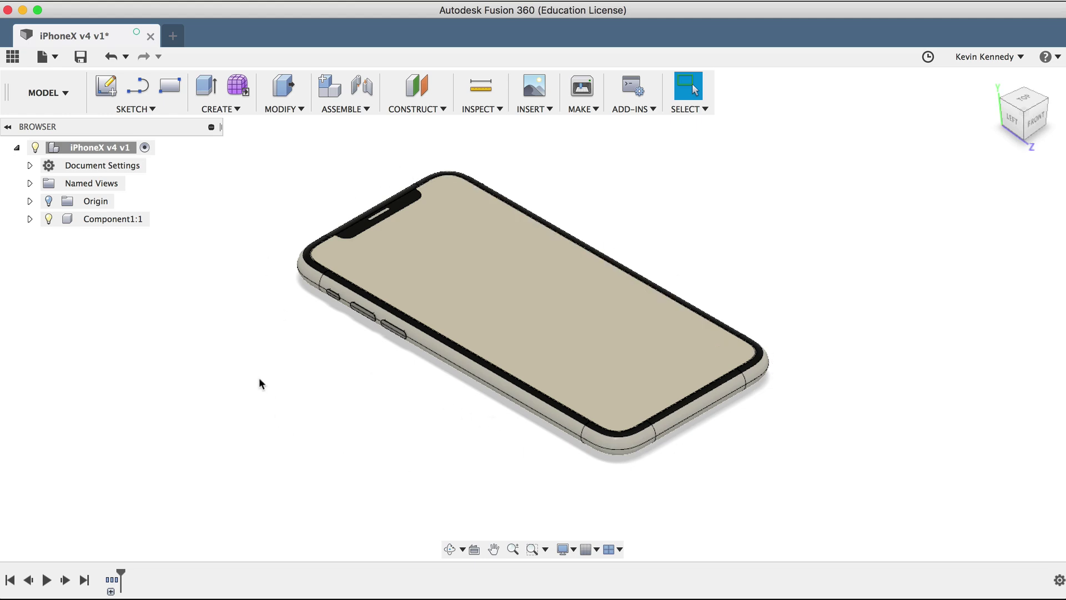
click(106, 87)
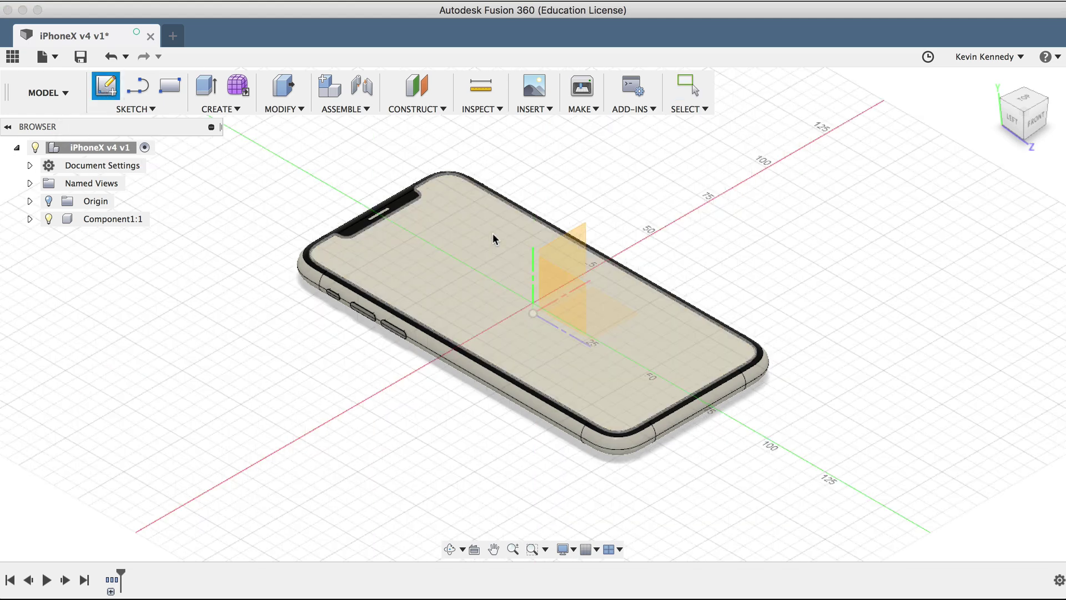
click(574, 235)
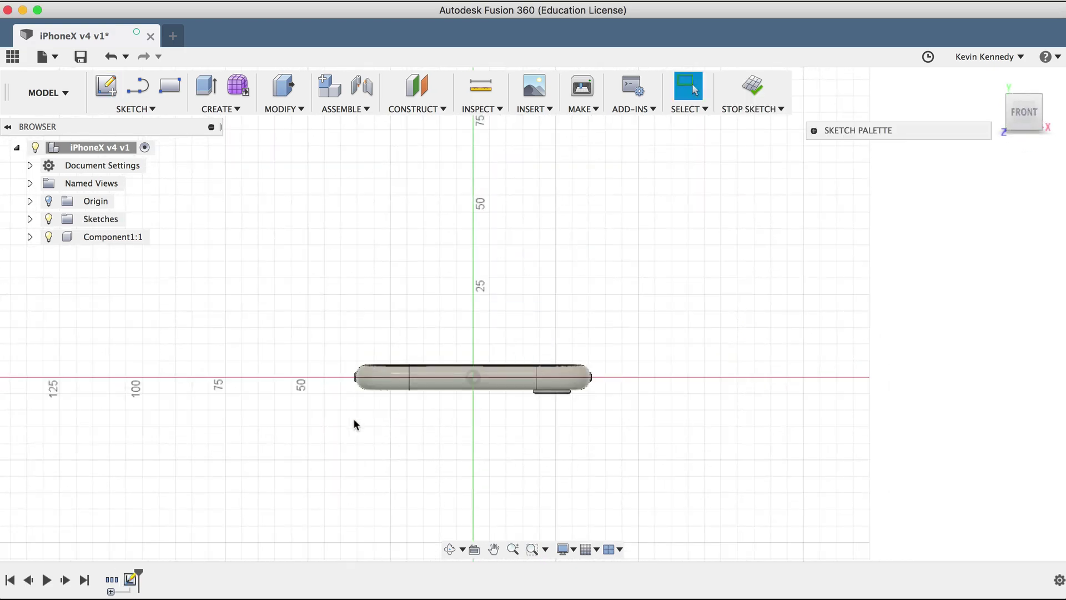
- Draw a three-point Fit Point Spline around the phone's rounded left side, from the upper edge through the side midpoint to the lower edge
click(136, 109)
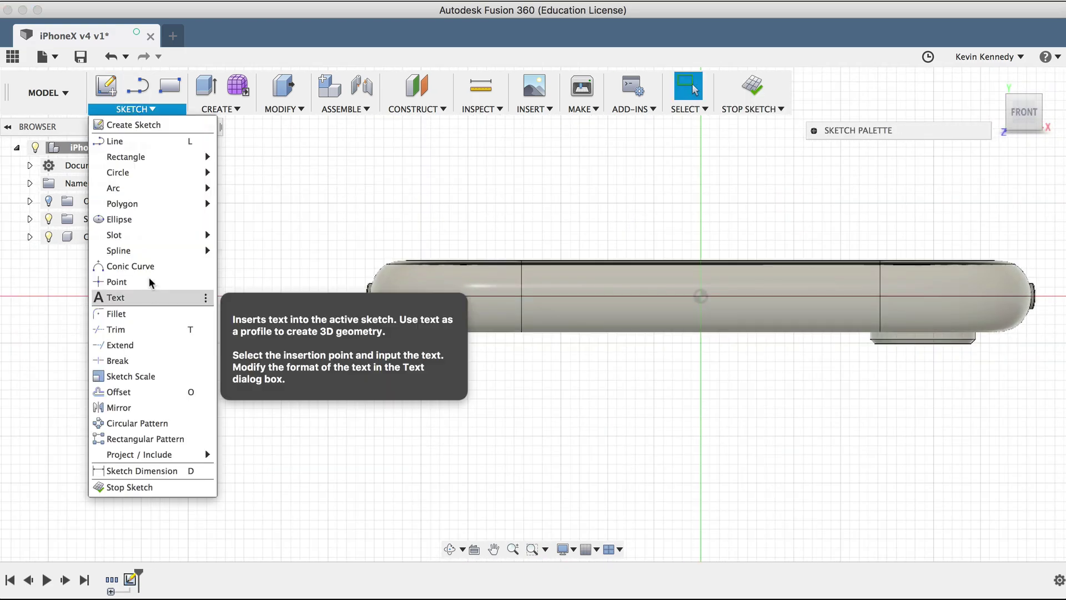
mouse_move(138, 248)
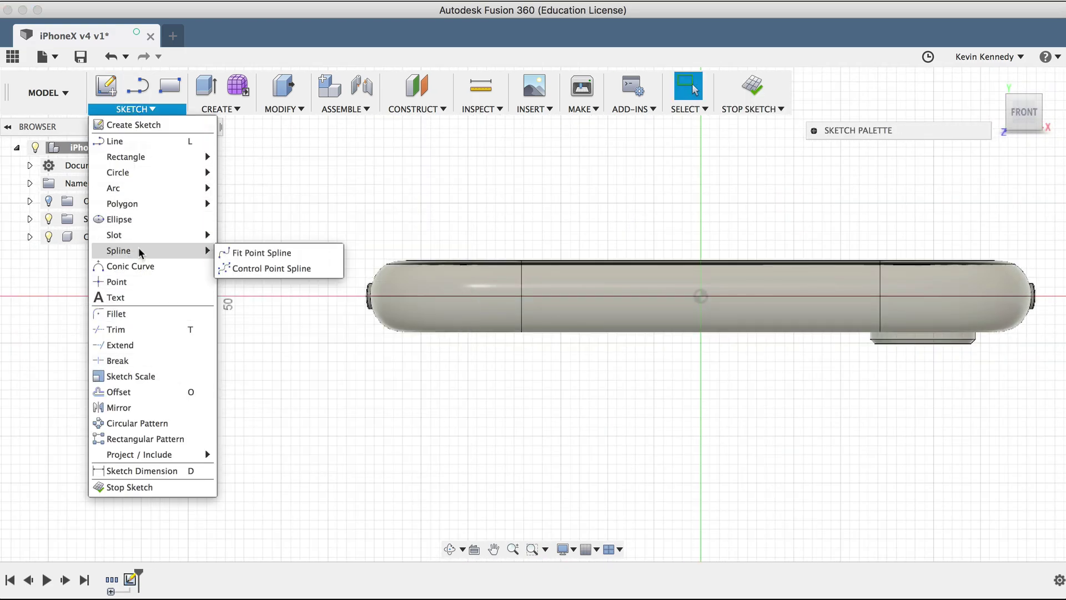
click(250, 248)
scroll(436, 286, up, 5)
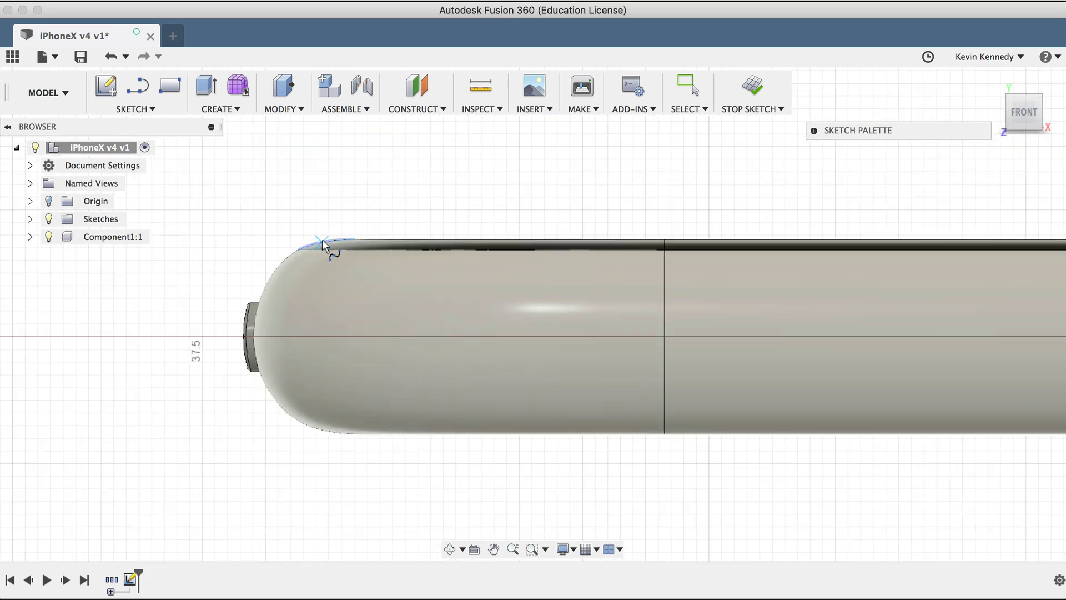
click(326, 243)
click(254, 334)
click(326, 430)
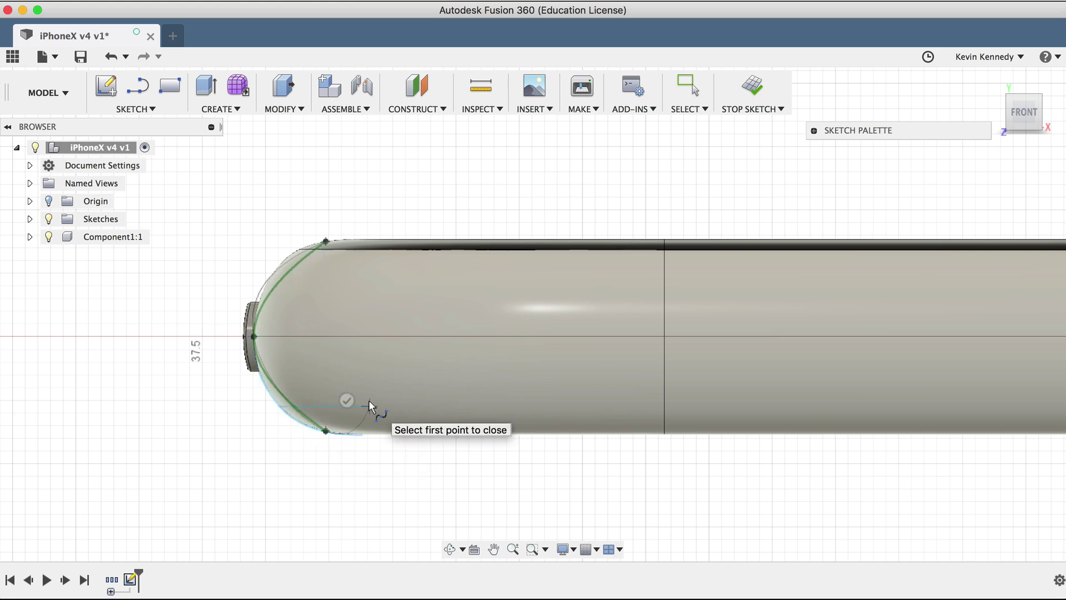
click(344, 401)
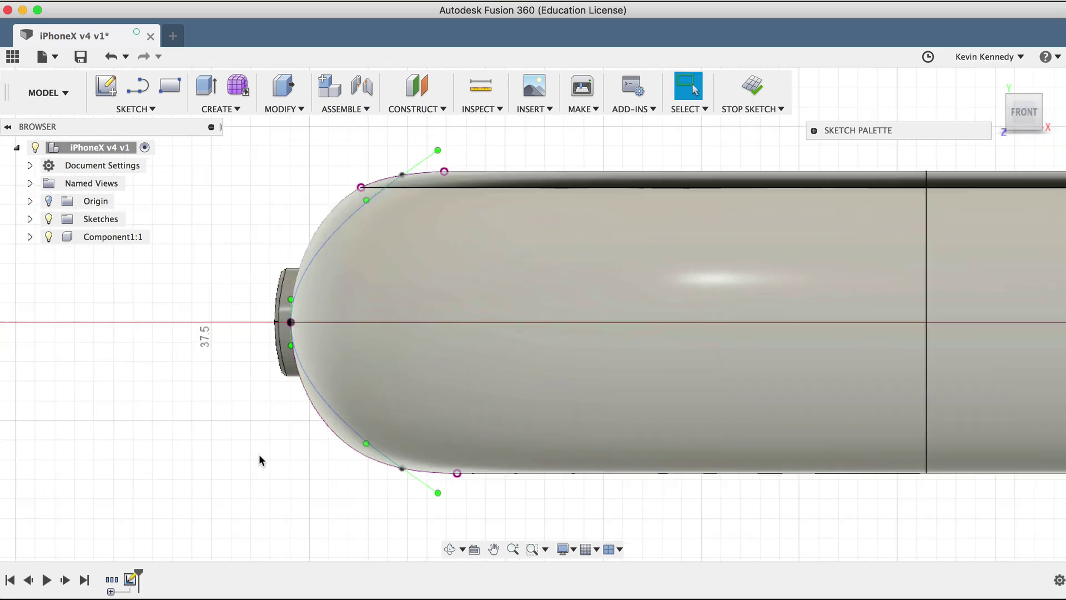
- Adjust the spline's tangent handles so the curve follows the phone's rounded side profile
middle_drag(260, 455, 285, 471)
drag(463, 508, 473, 493)
drag(464, 165, 465, 187)
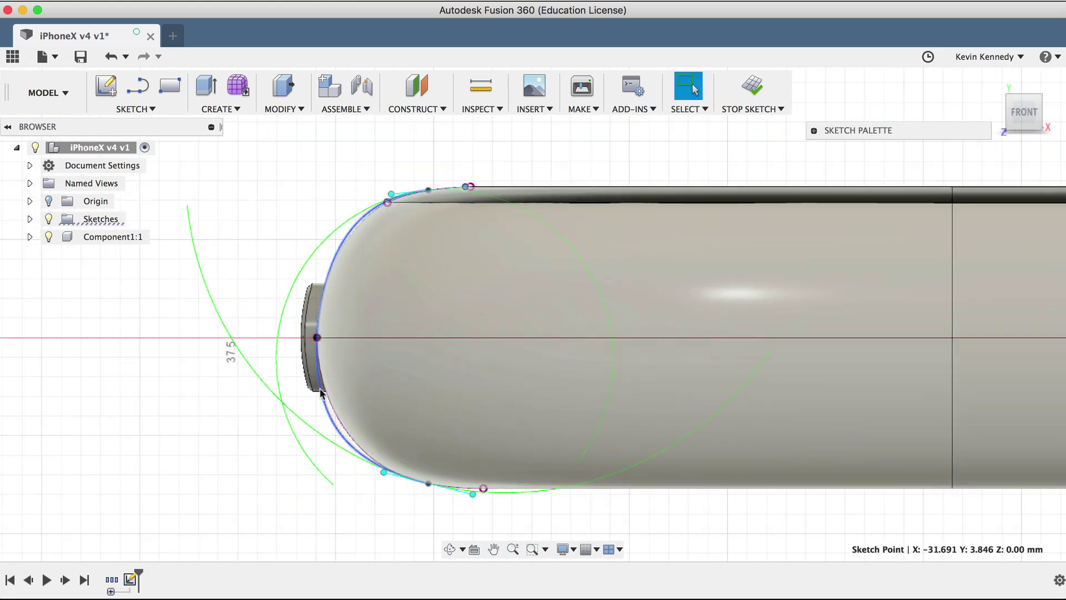
drag(317, 360, 317, 366)
click(472, 496)
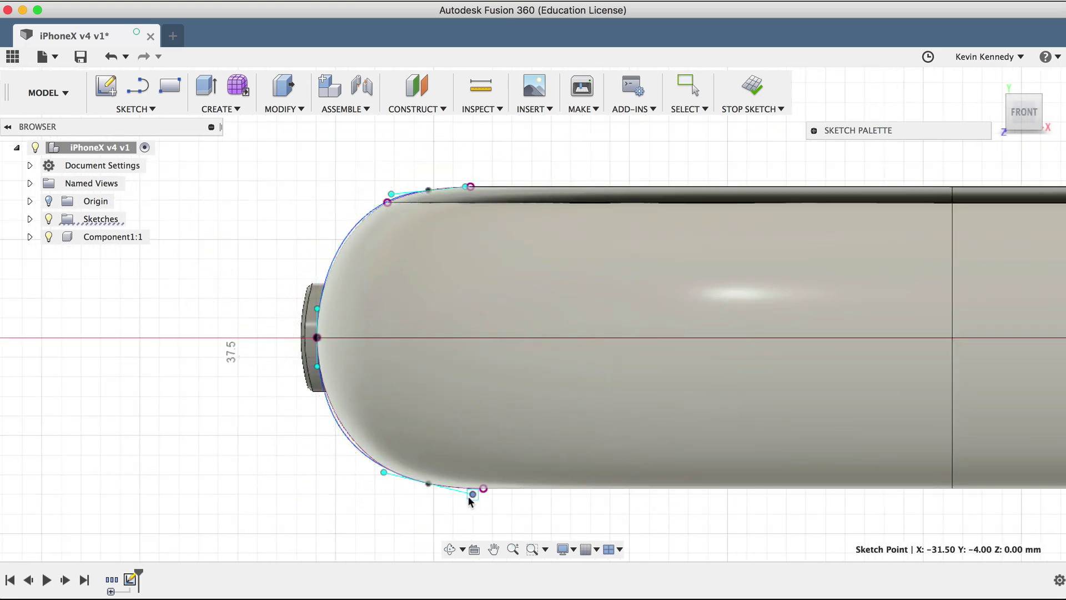
drag(384, 473, 384, 468)
- Offset the side profile spline outward by 2 mm
scroll(365, 486, down, 2)
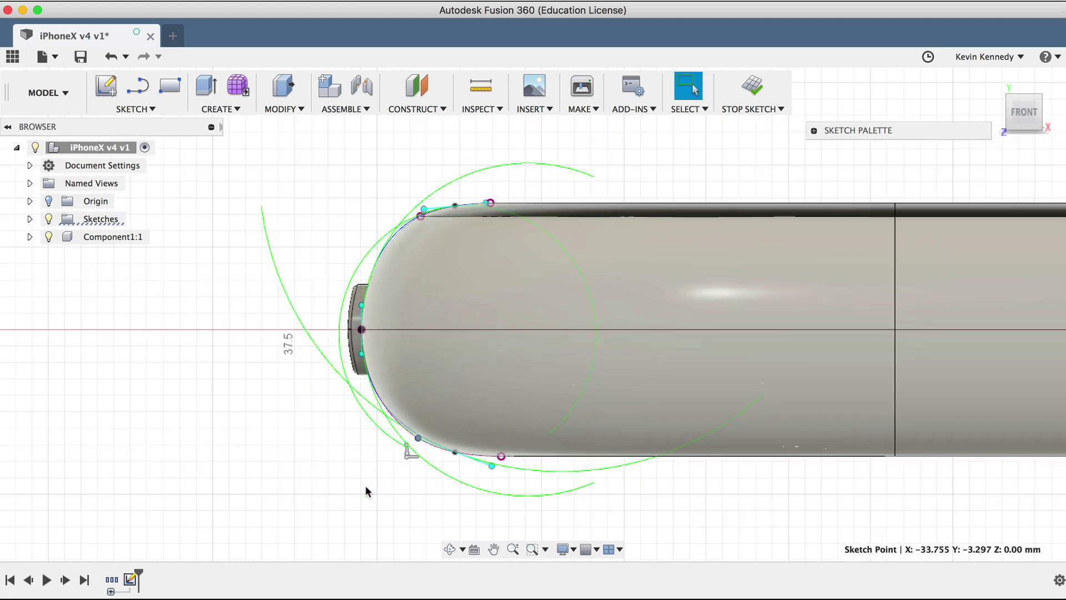
key(o)
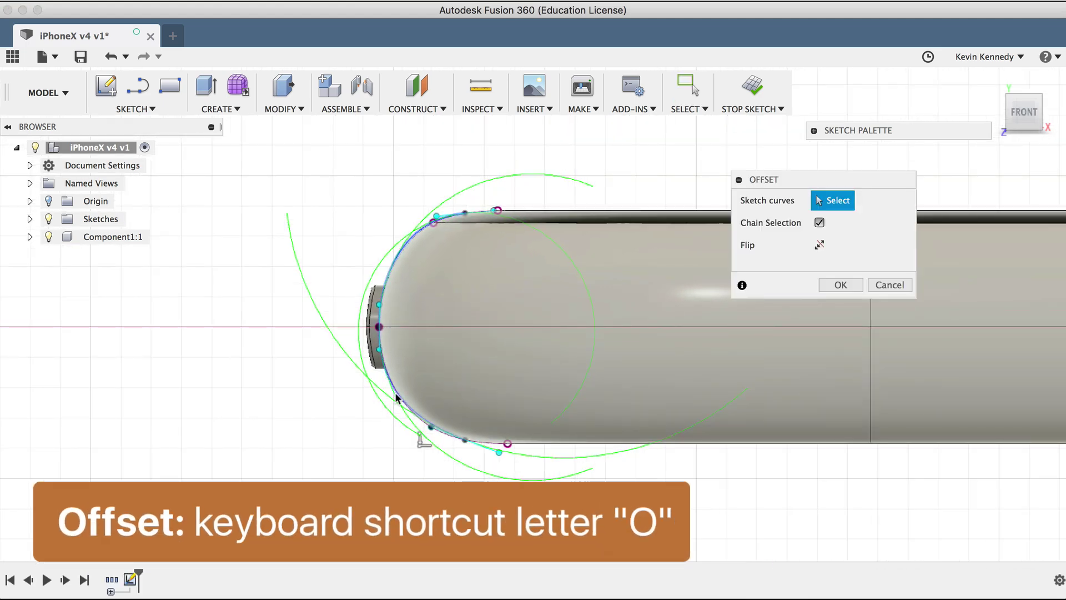
click(397, 389)
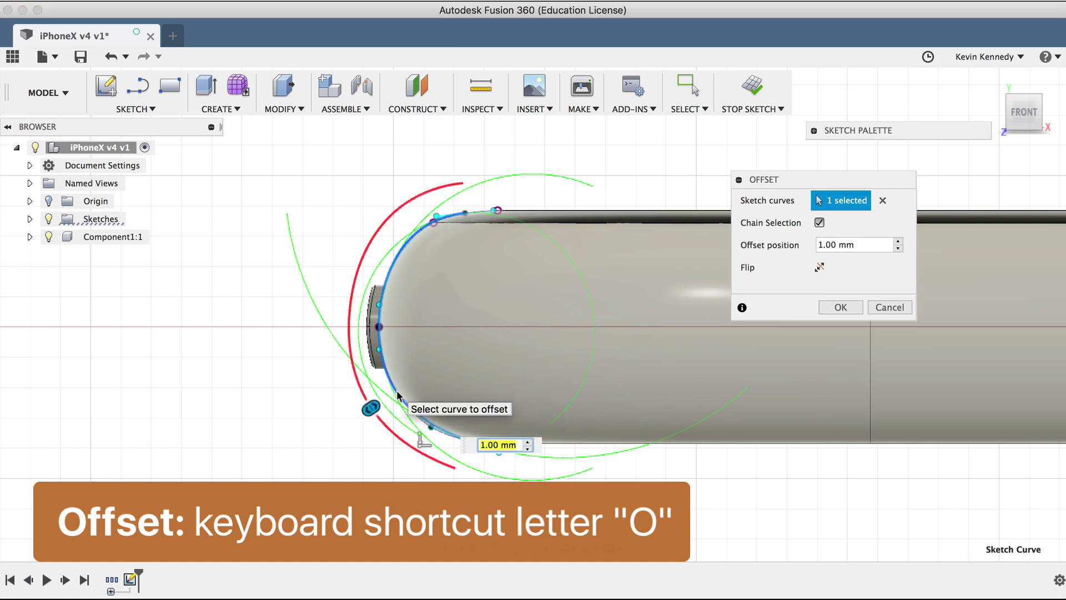
text(2)
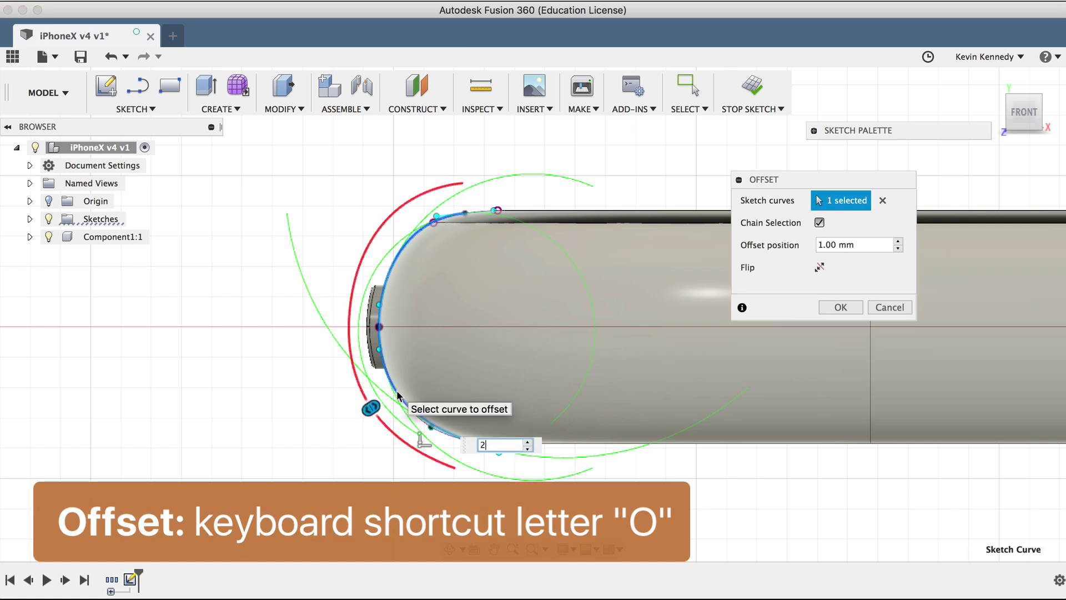
key(Return)
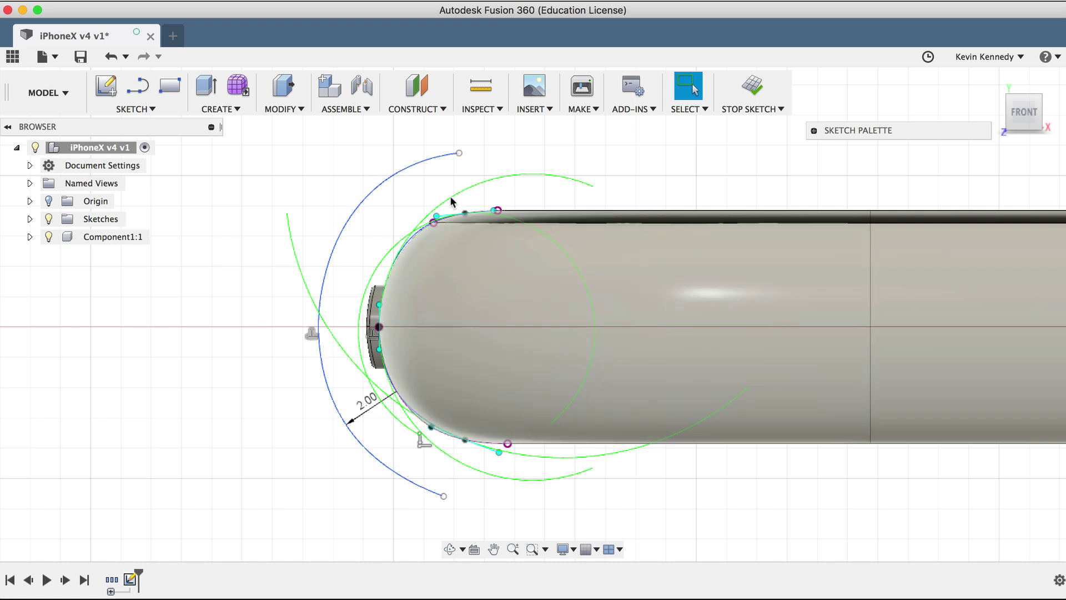
- Draw vertical lines outward from the spline's upper and lower points, extending beyond the offset curve's height above and below the phone
key(l)
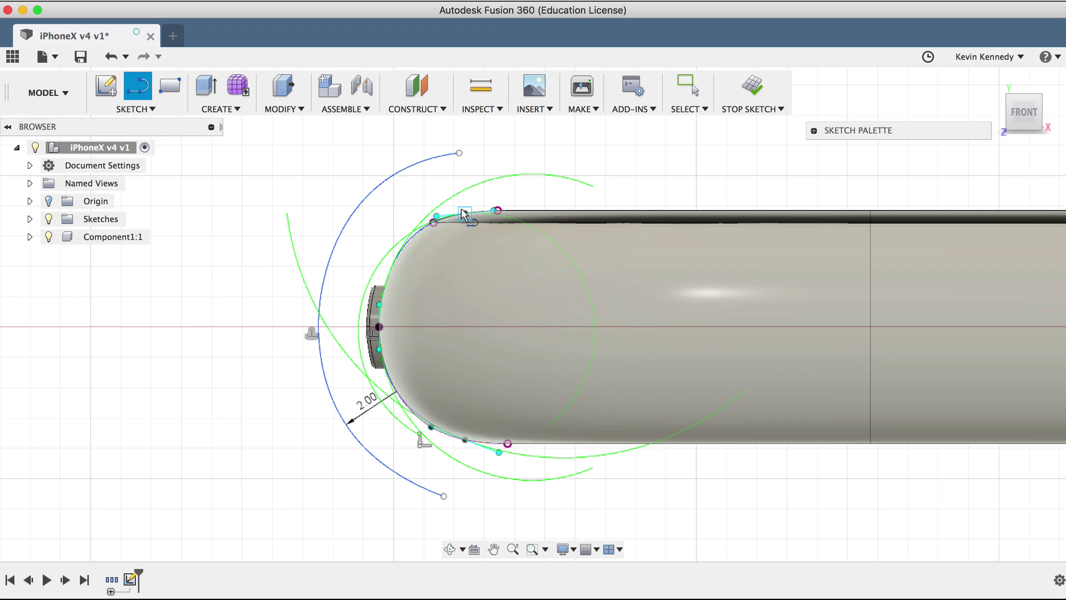
click(464, 213)
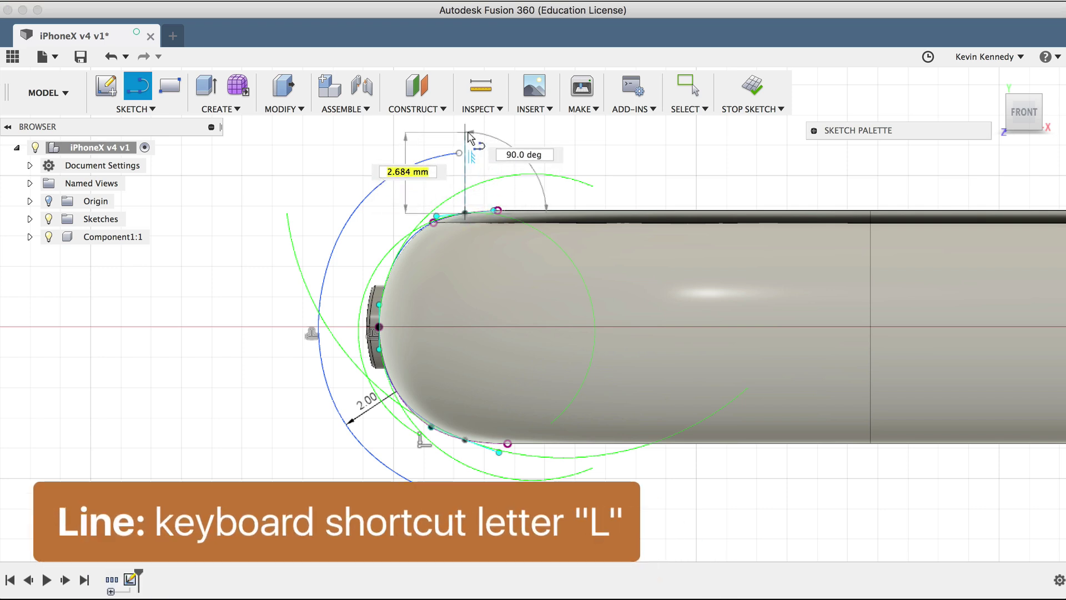
click(466, 132)
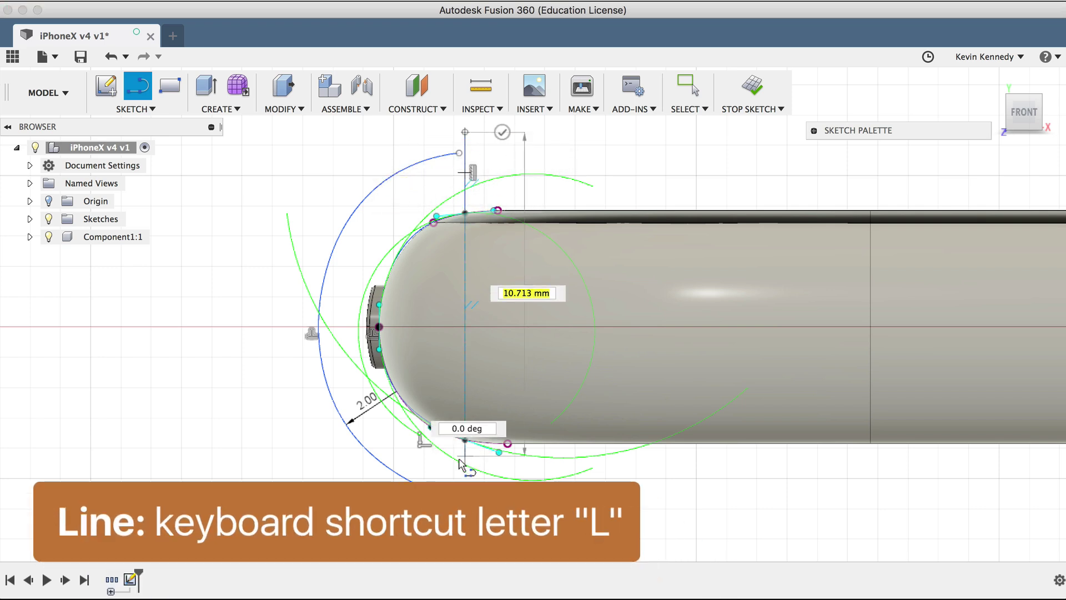
key(Escape)
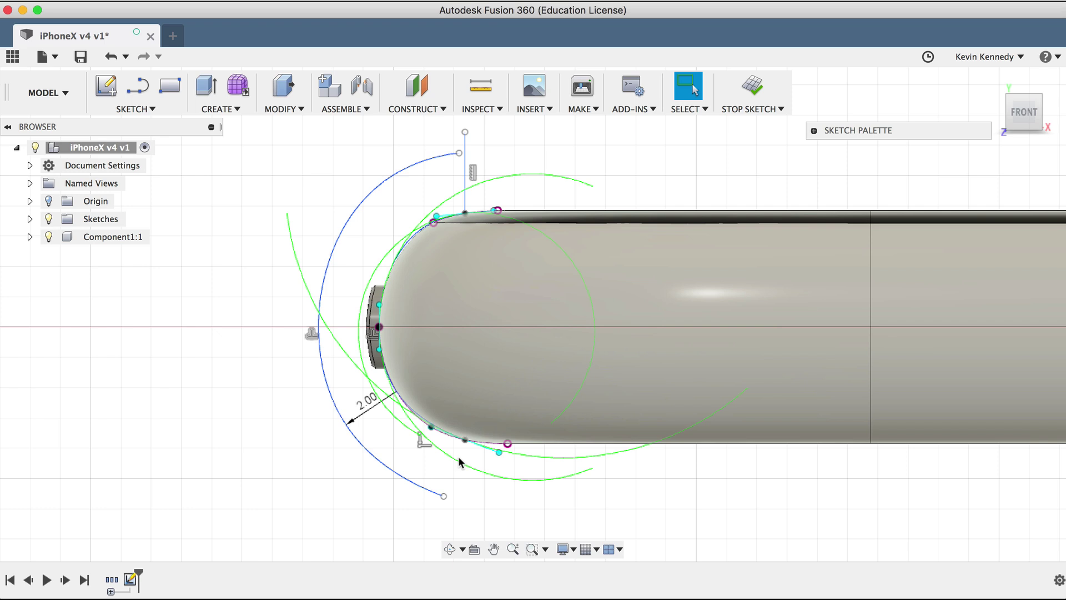
key(l)
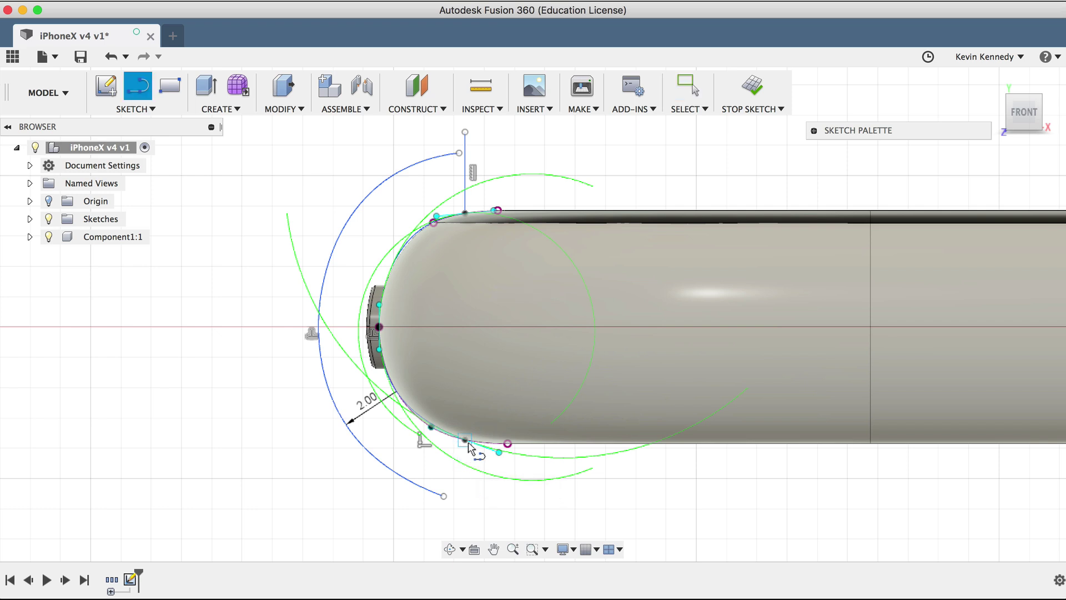
click(466, 441)
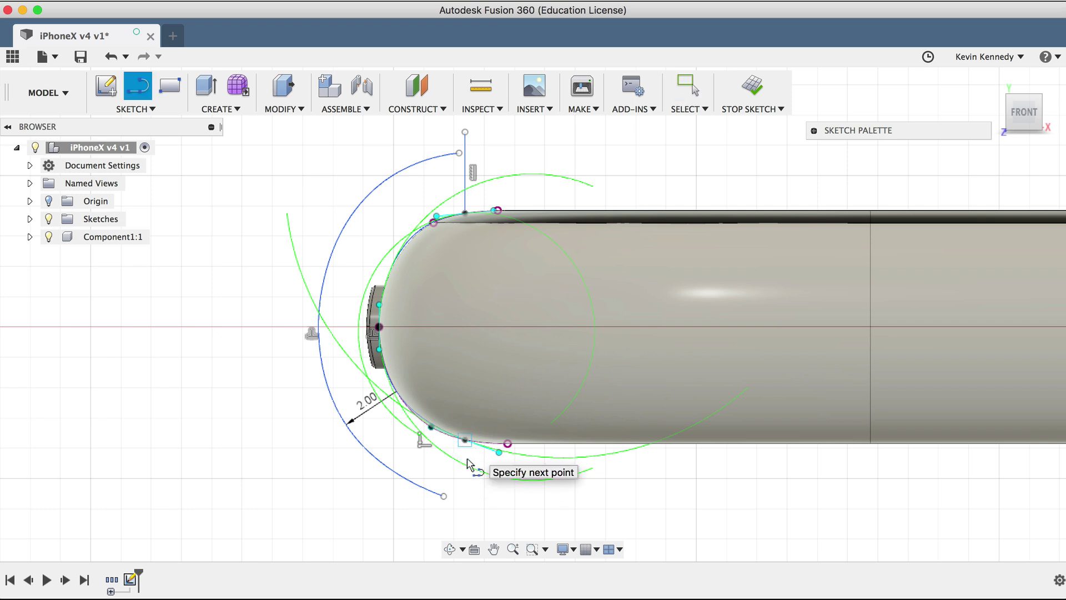
click(466, 523)
key(Escape)
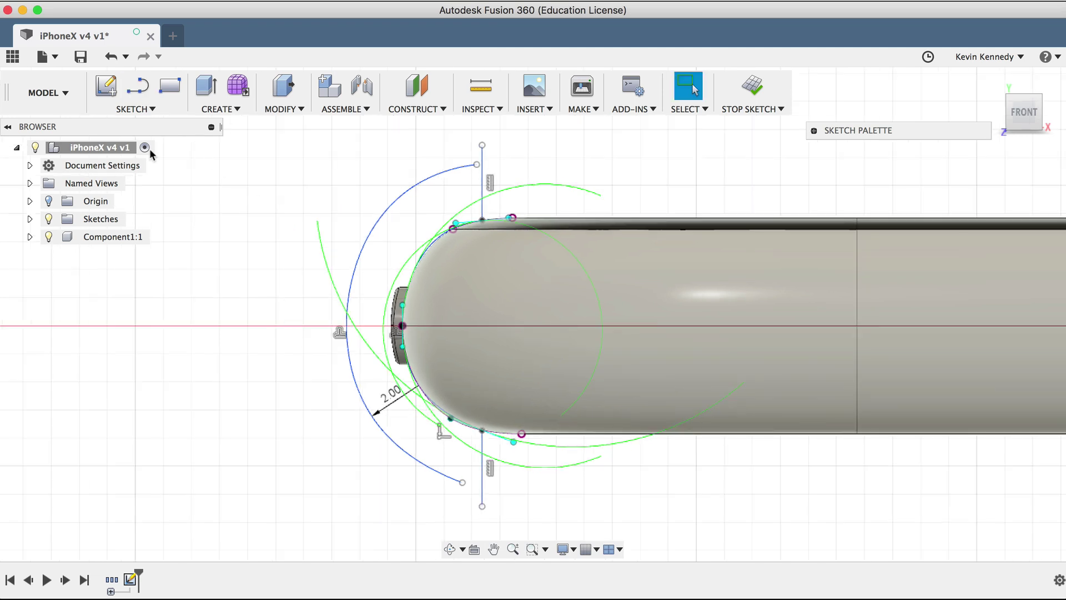
- Extend the upper and lower ends of the offset curve to meet the two vertical lines
click(136, 109)
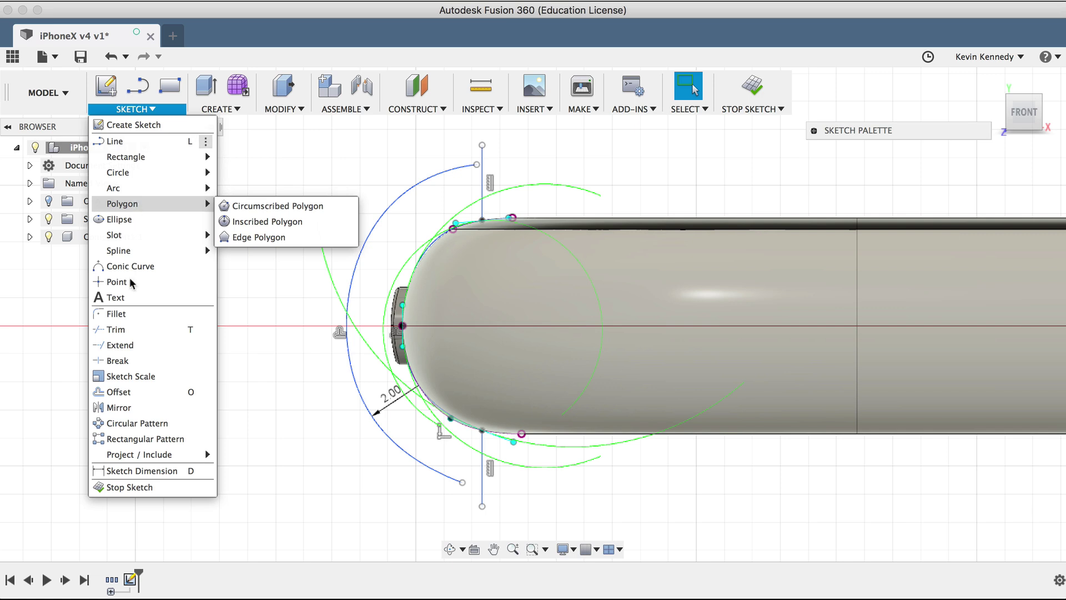
click(129, 345)
click(422, 181)
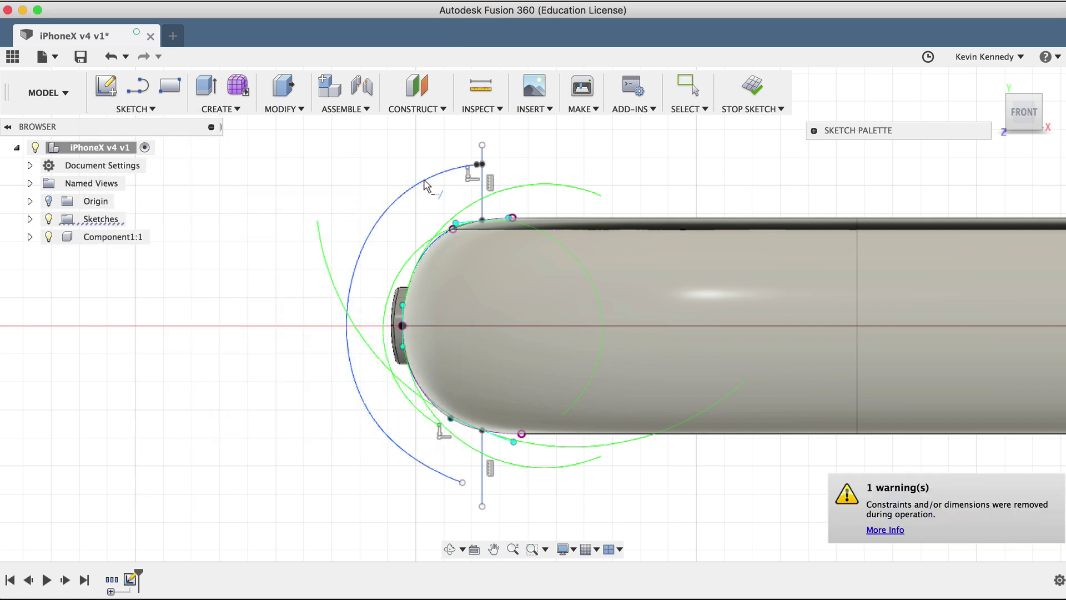
click(439, 479)
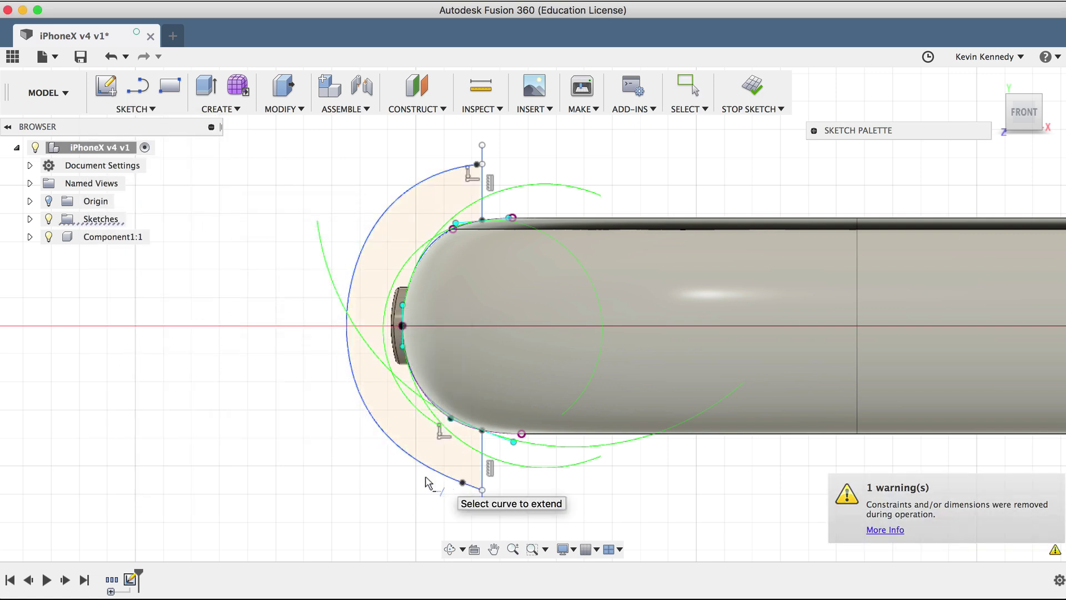
- Trim the vertical line segments sticking out past the offset curve and finish the sketch
key(t)
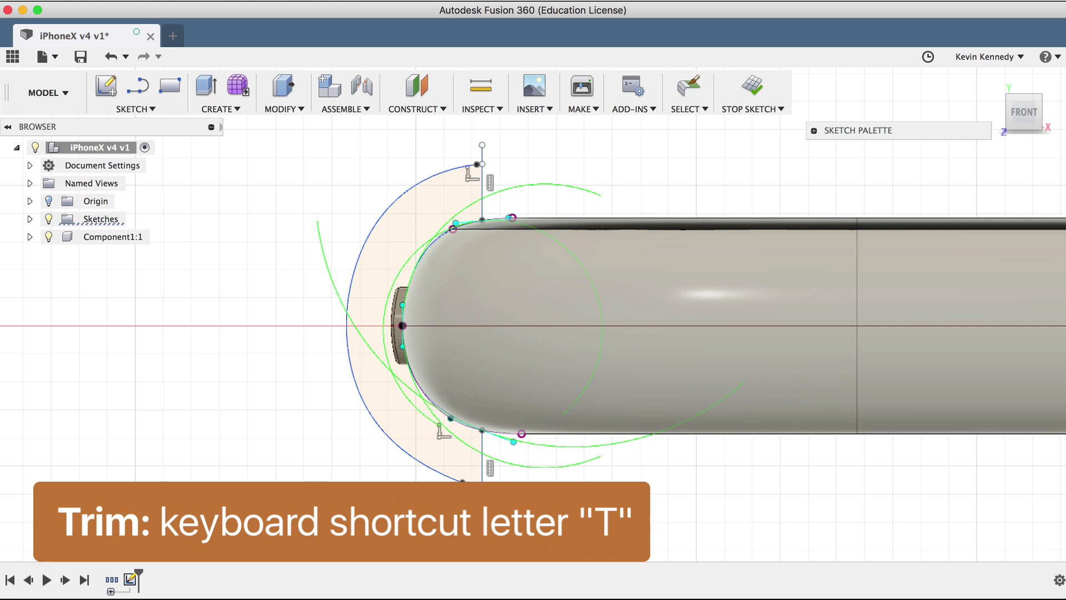
click(483, 156)
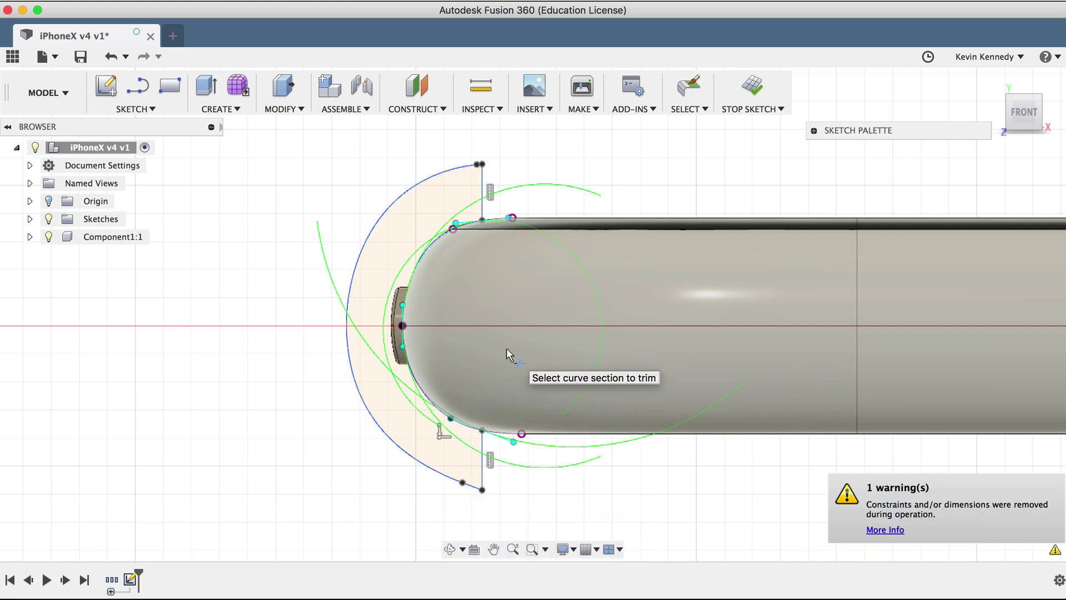
scroll(506, 348, down, 5)
middle_drag(528, 332, 412, 326)
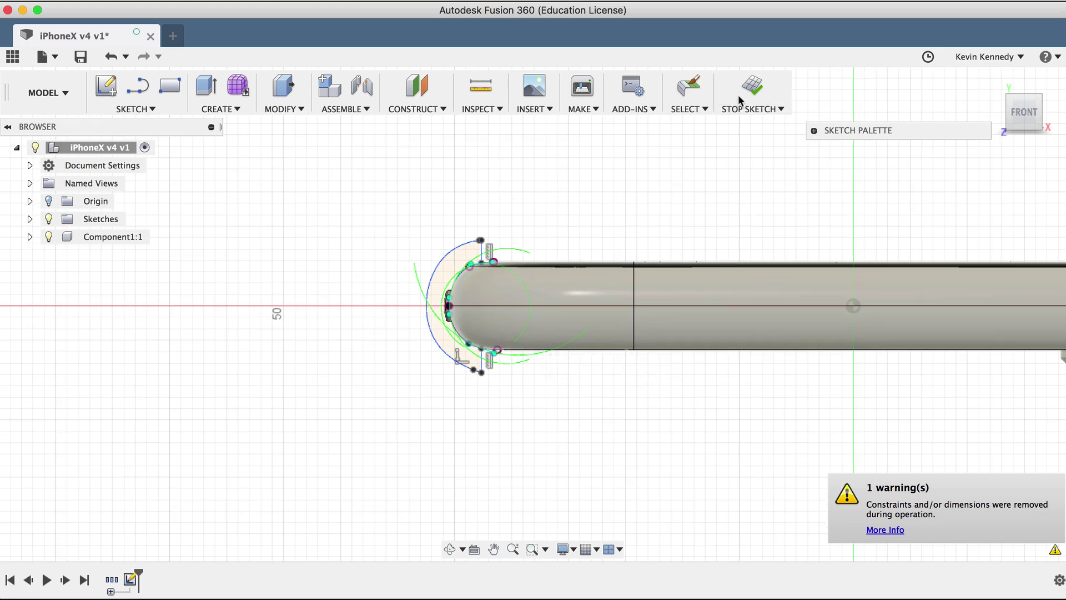
click(758, 91)
click(758, 91)
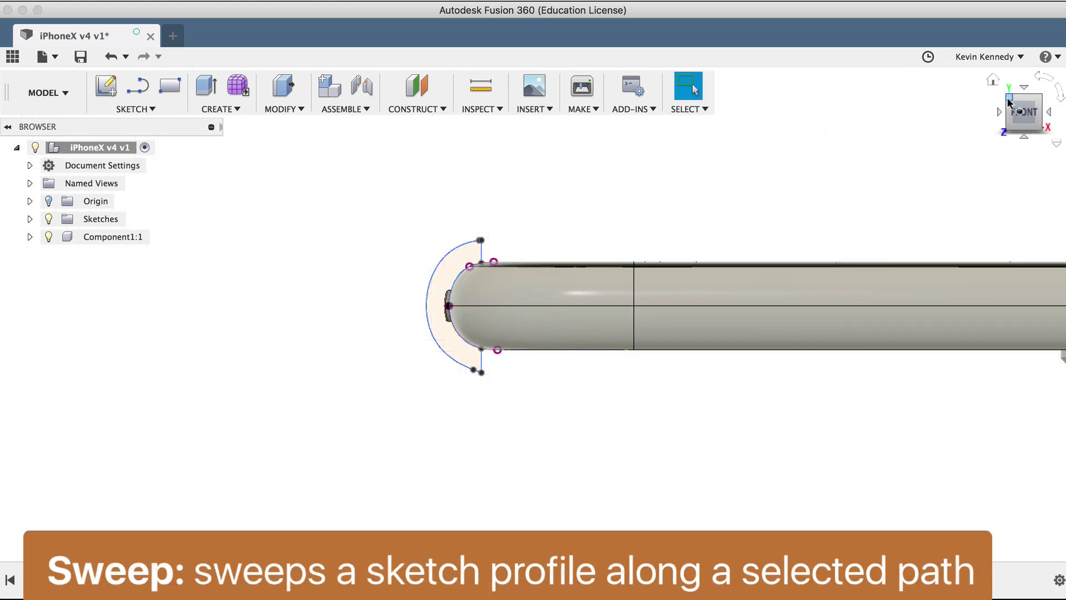
- Start a Sweep using the closed crescent profile, with the edge along the middle of the phone's left side as path
click(993, 81)
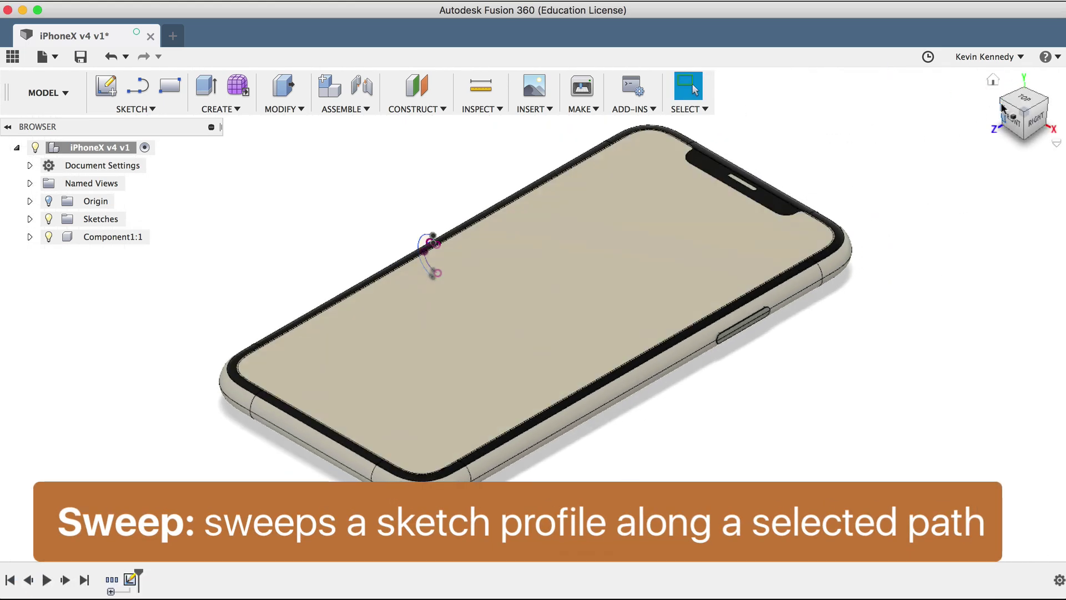
click(214, 110)
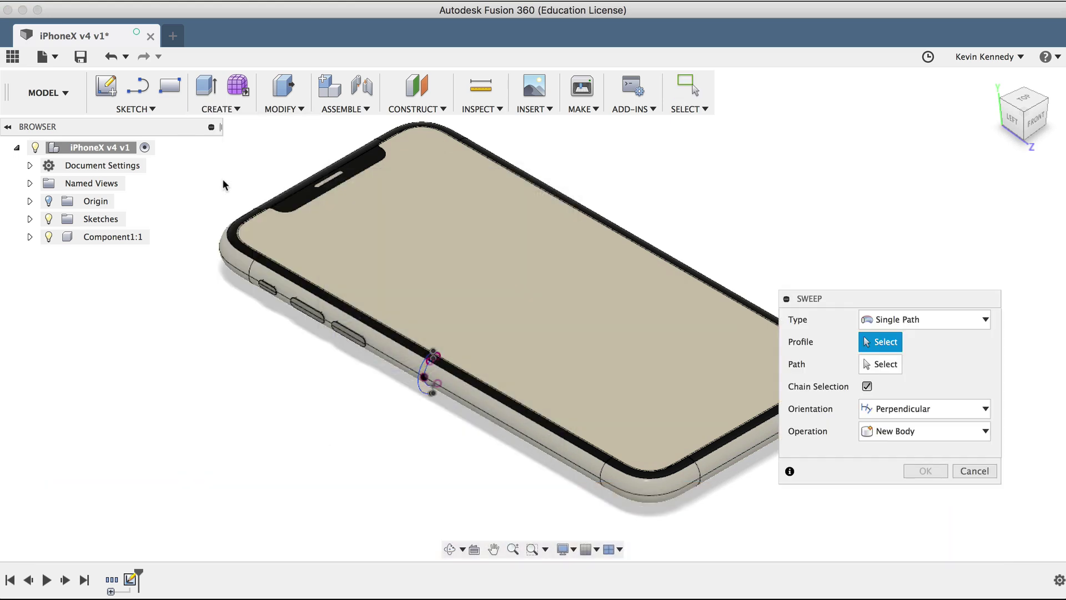
click(423, 393)
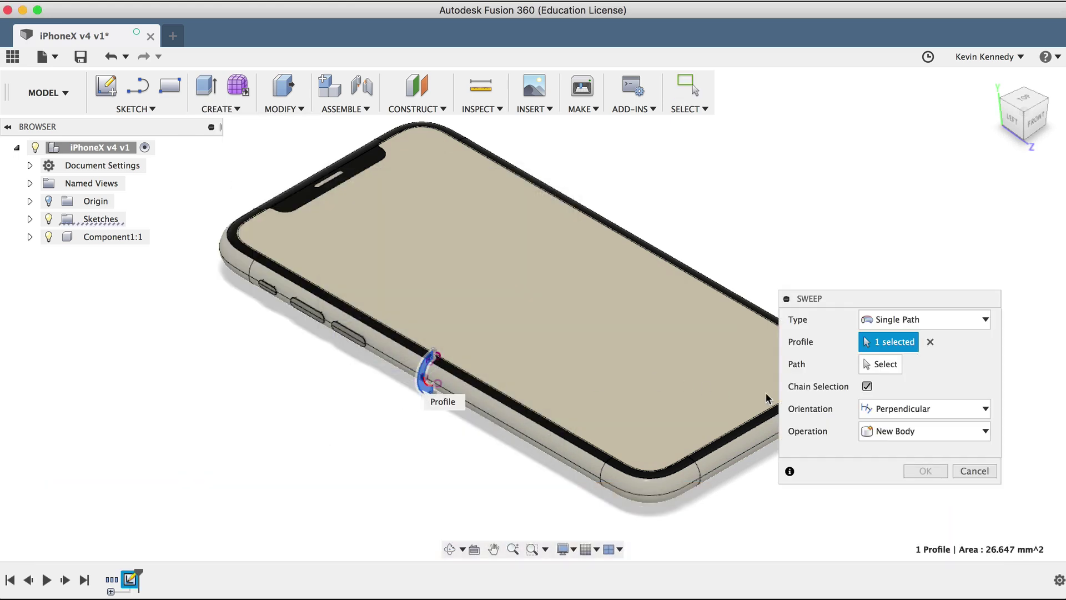
click(879, 369)
click(518, 439)
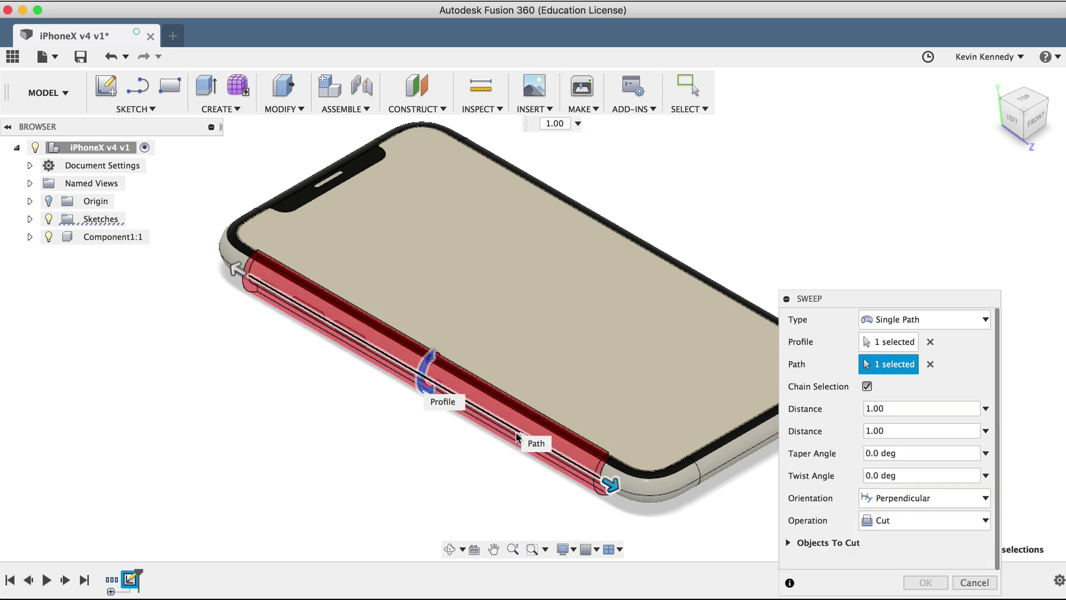
- Set the sweep's operation to New Body
click(908, 520)
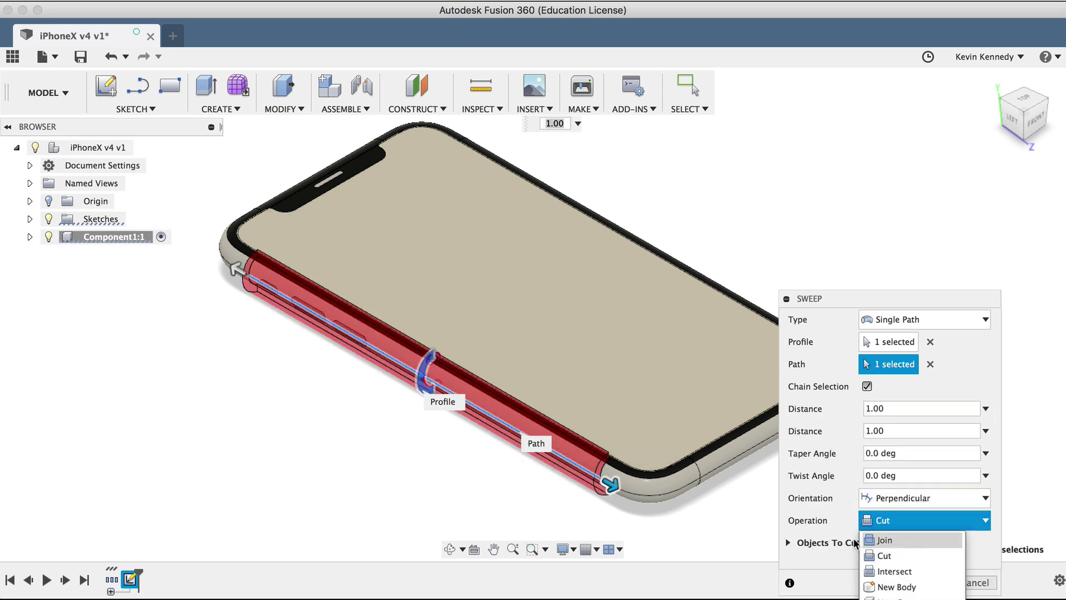
click(897, 537)
click(887, 525)
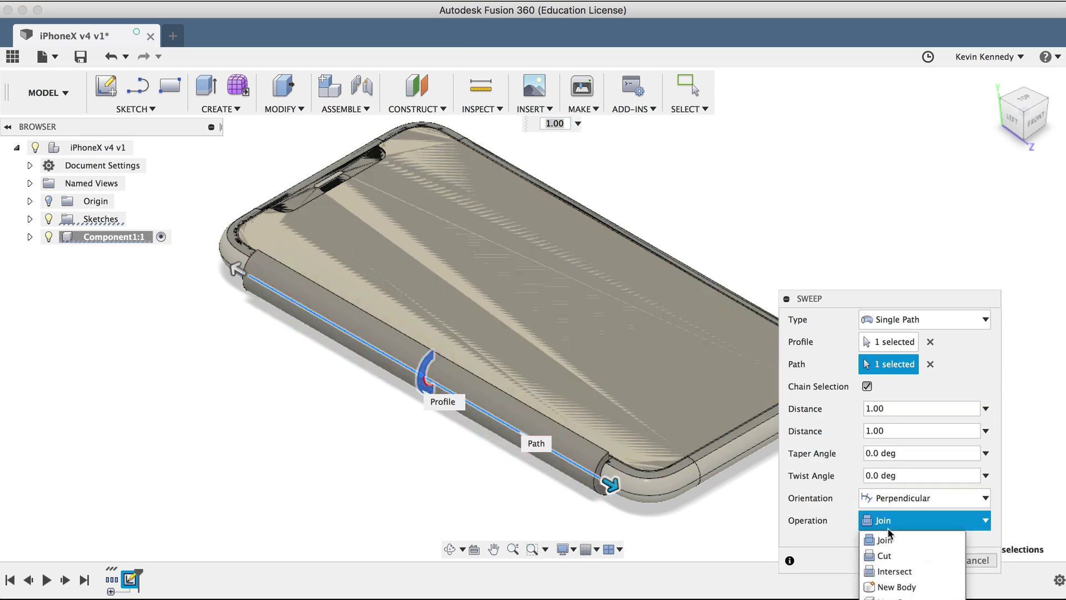
click(896, 586)
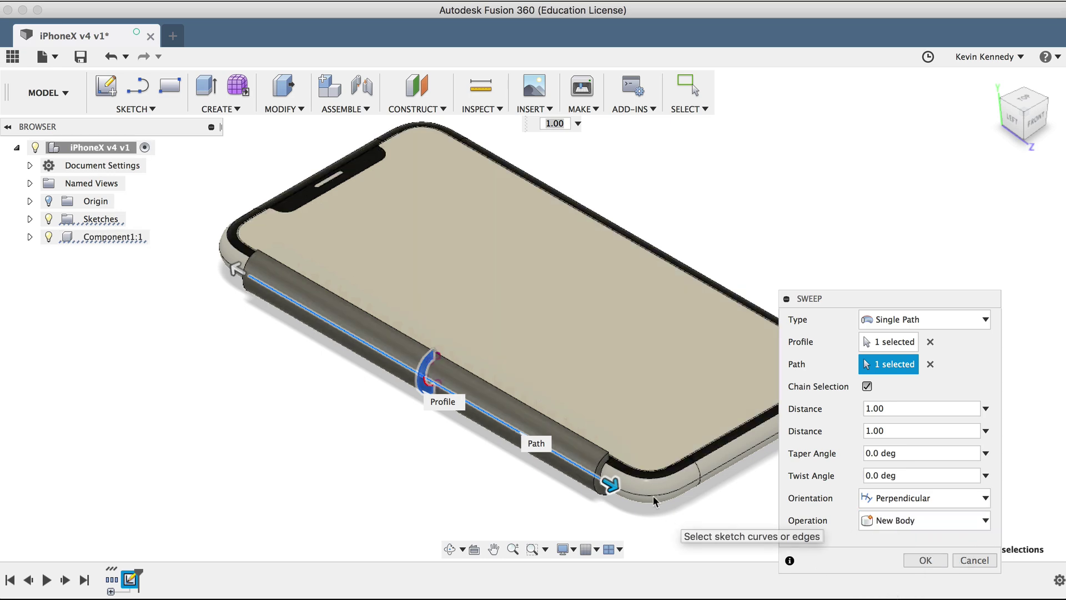
- Add the remaining edges around the phone's perimeter to the sweep path and complete the sweep
click(733, 459)
middle_drag(654, 296, 403, 281)
click(597, 368)
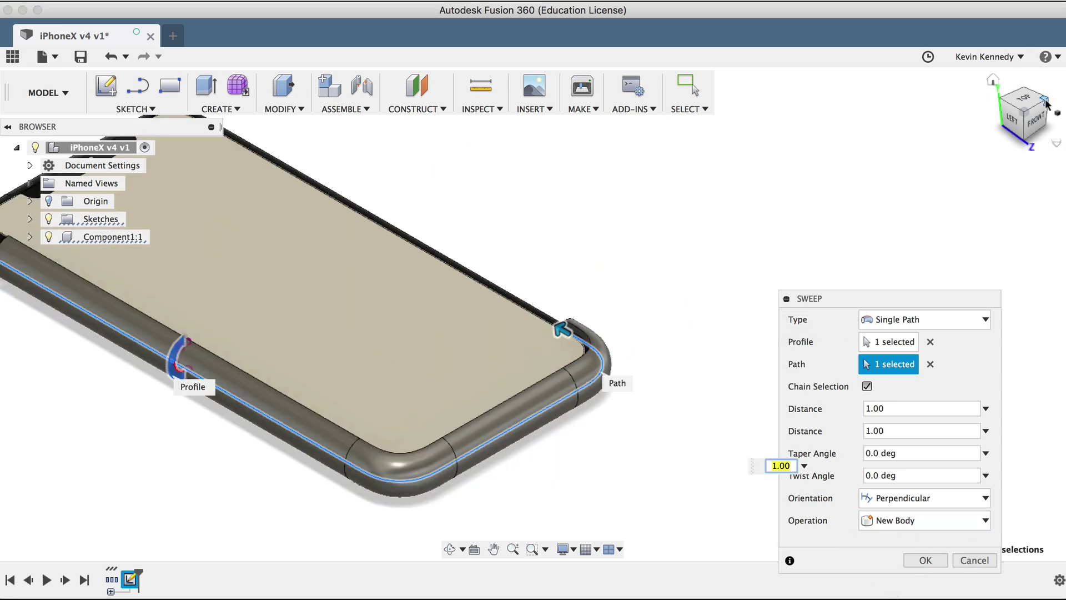
click(1048, 102)
shift+middle_drag(584, 272, 707, 198)
click(659, 205)
click(637, 281)
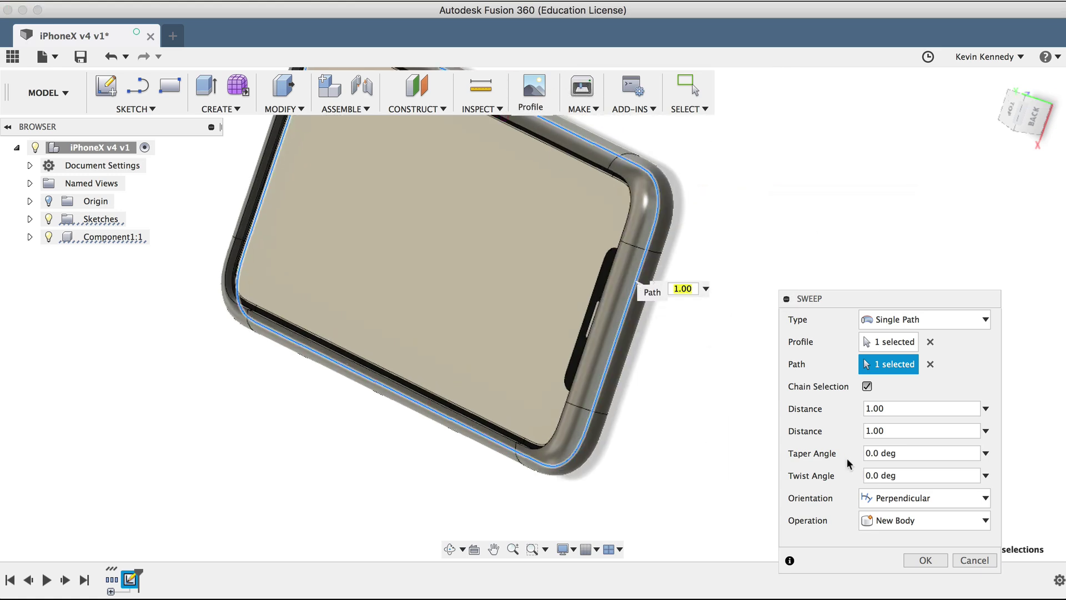
click(924, 560)
- Hide the swept case body to expose the buttons on the phone's left side
click(996, 78)
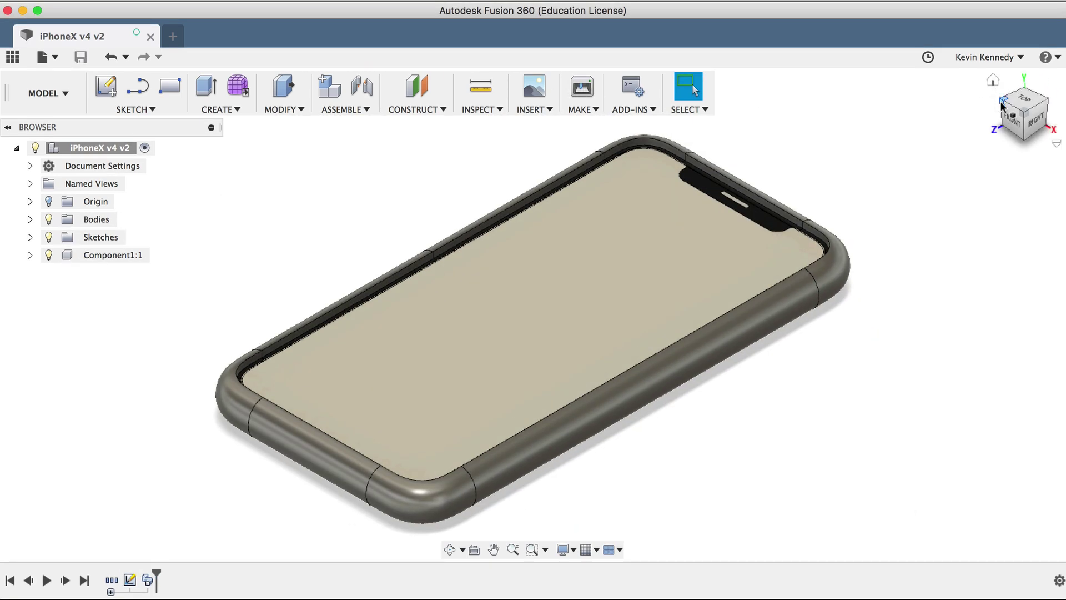
click(1002, 106)
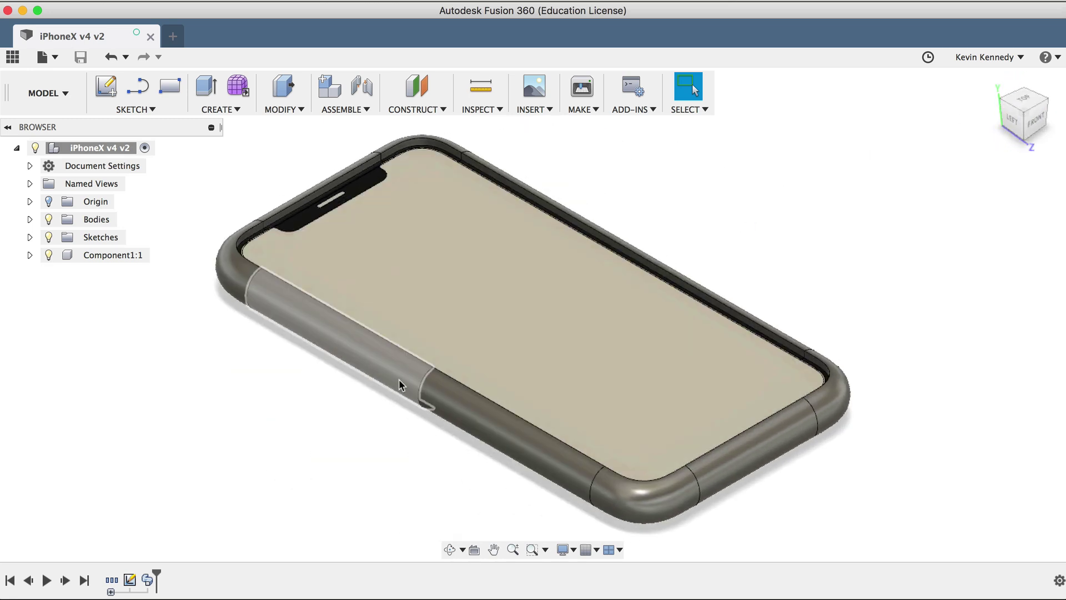
click(400, 385)
key(v)
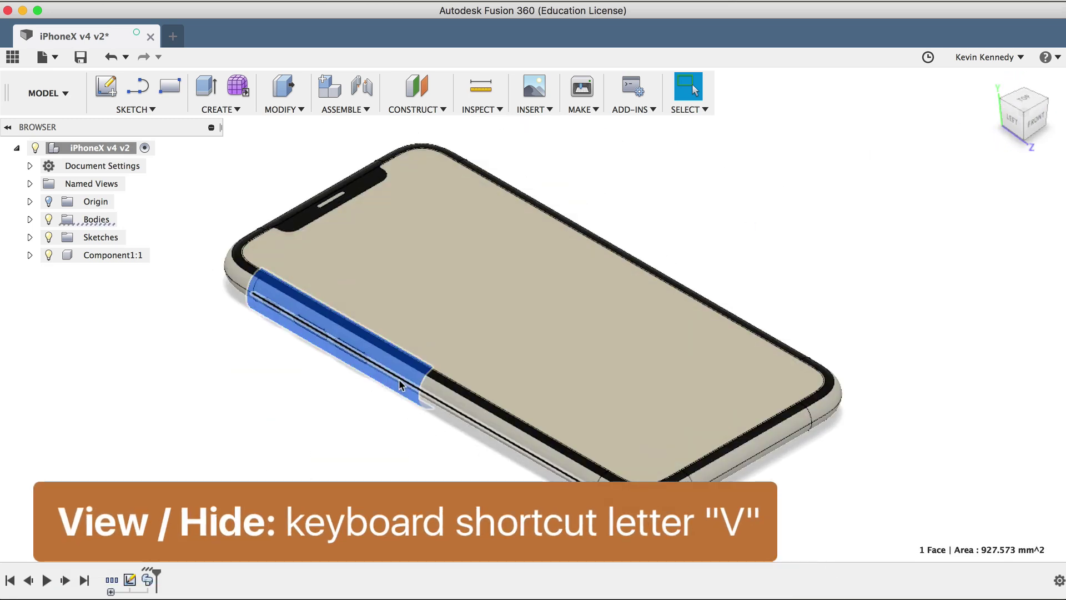
click(276, 416)
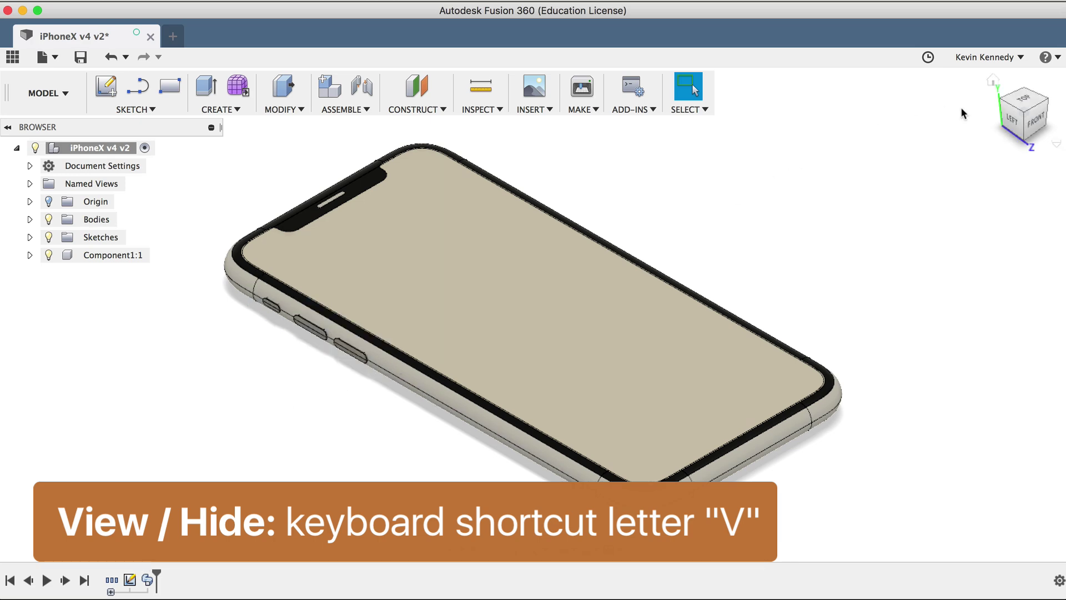
- Create a sketch on the YZ origin plane, viewed from the phone's left side near the mute switch and volume buttons
click(1019, 122)
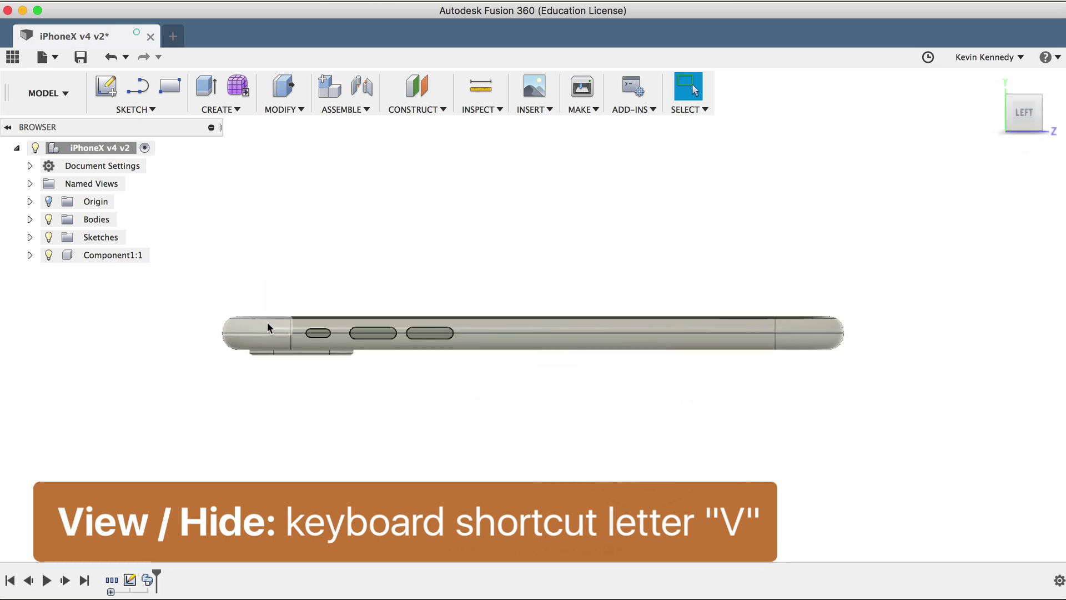
scroll(267, 323, left, 5)
scroll(263, 294, up, 2)
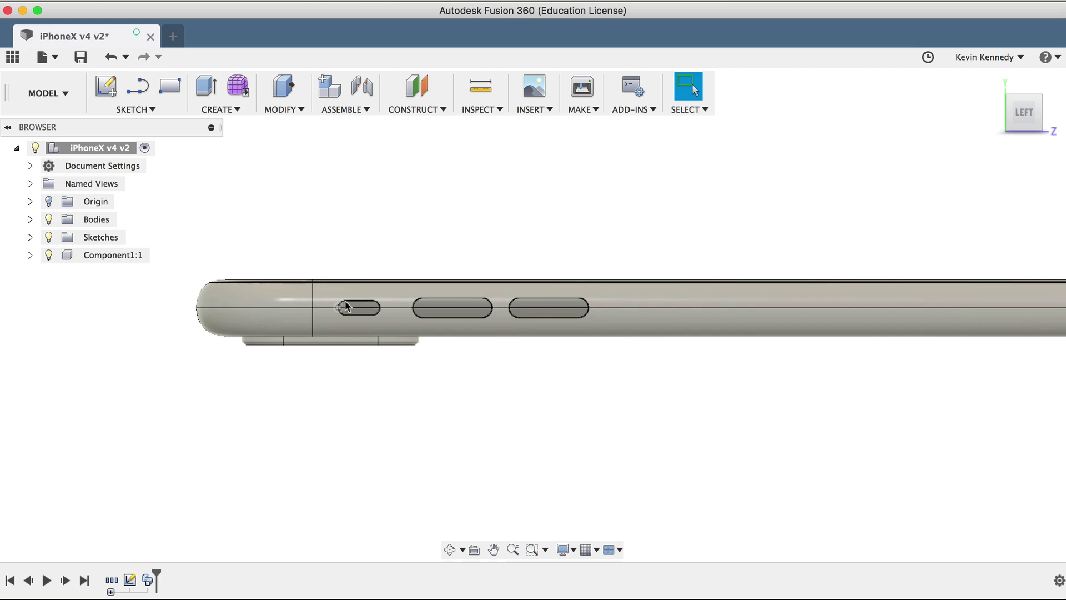
click(111, 90)
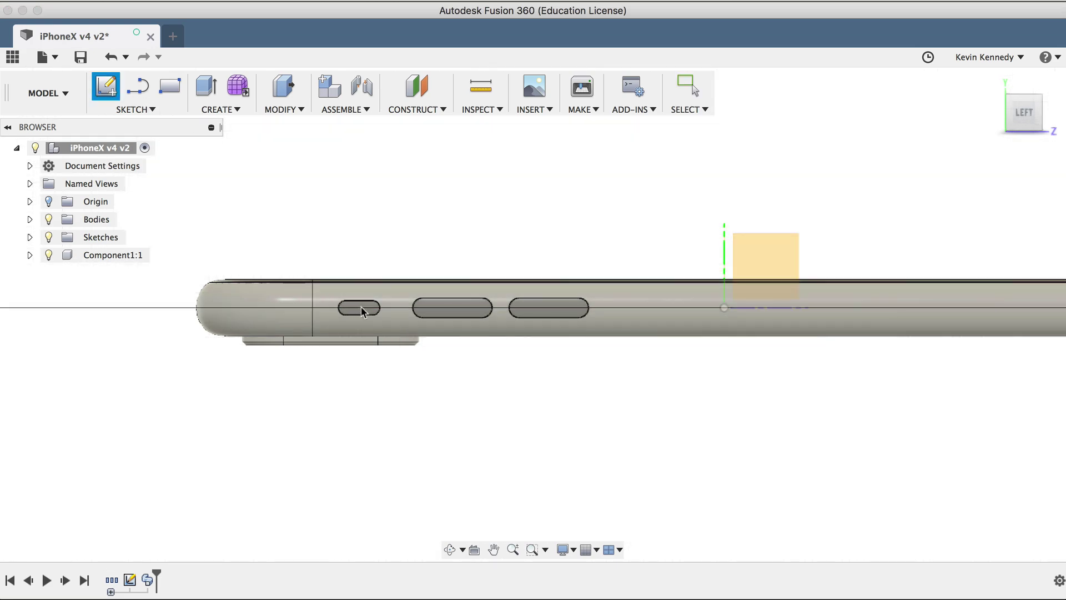
scroll(338, 311, up, 5)
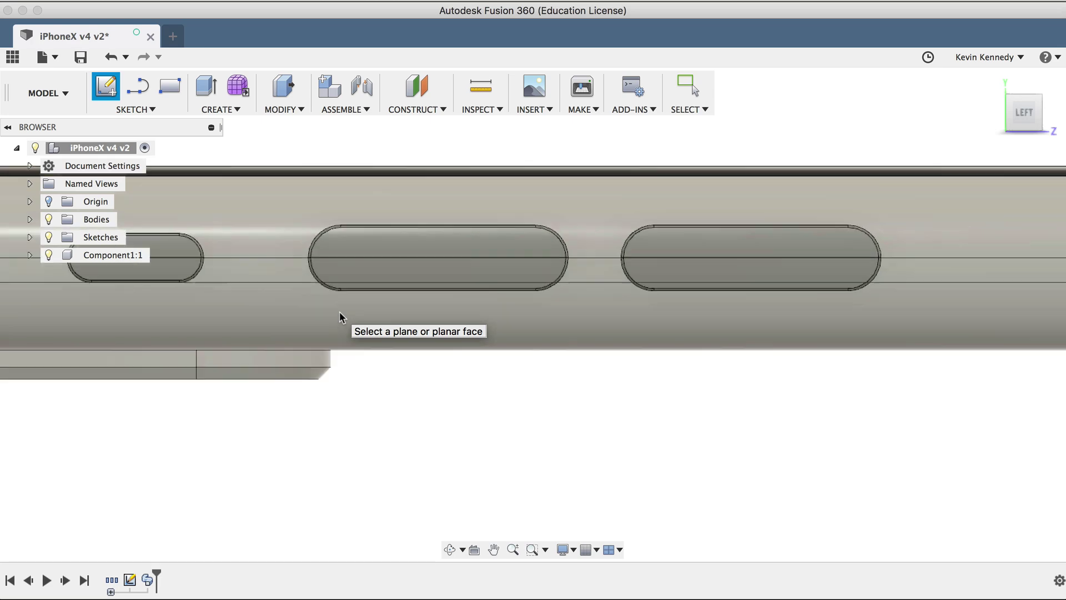
scroll(338, 311, down, 3)
click(271, 245)
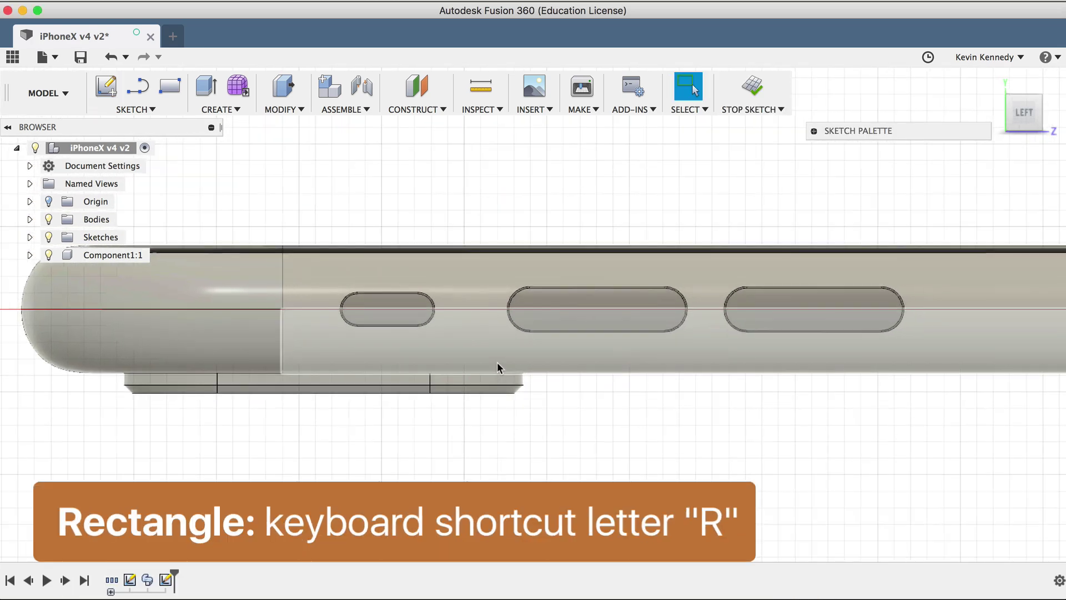
- Draw a rectangle about 39 mm by 4 mm enclosing the mute switch and both volume buttons
key(r)
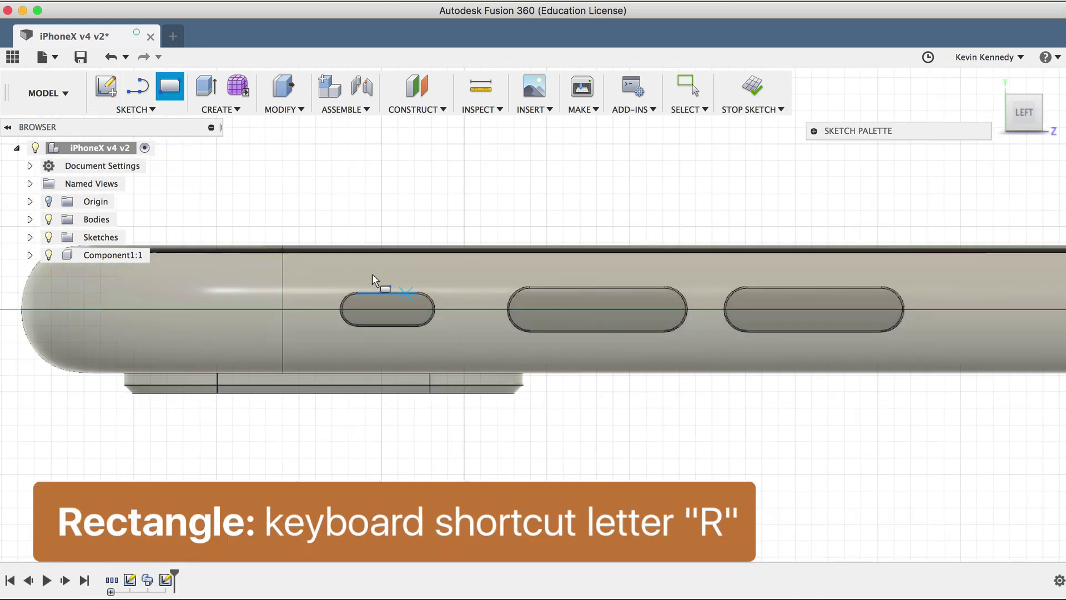
click(298, 276)
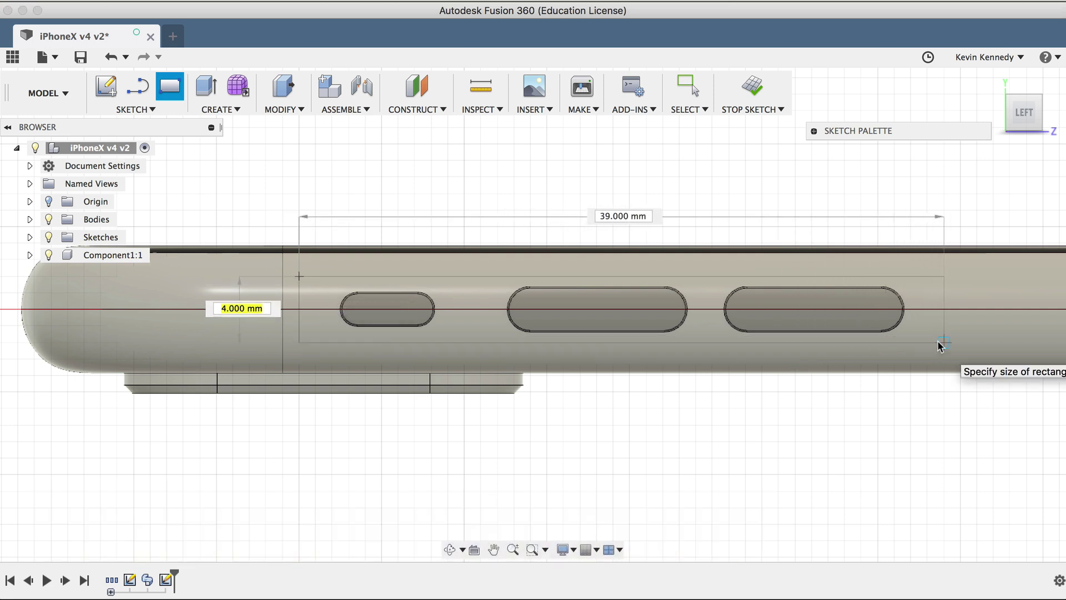
click(940, 346)
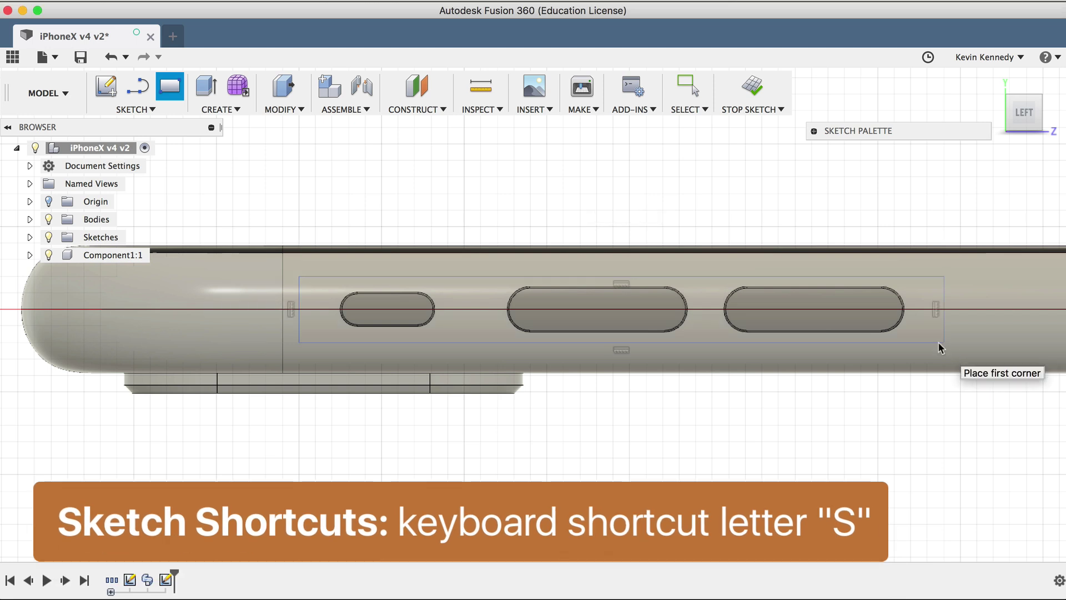
- Fillet all four corners of the rectangle around the mute switch and volume buttons with a 1.5 mm radius
text(sfill)
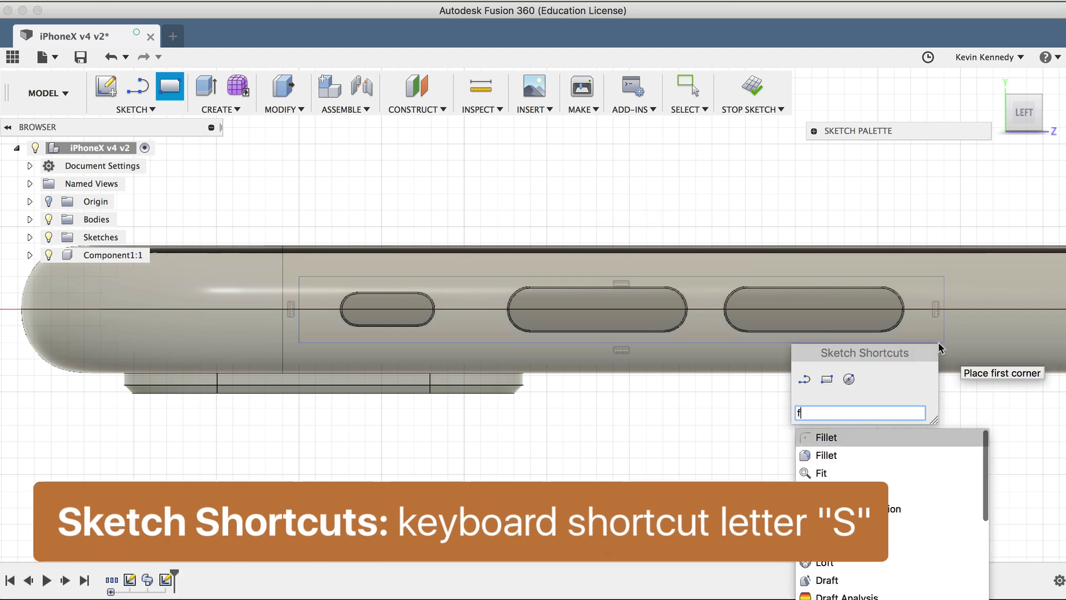
key(Escape)
key(Escape)
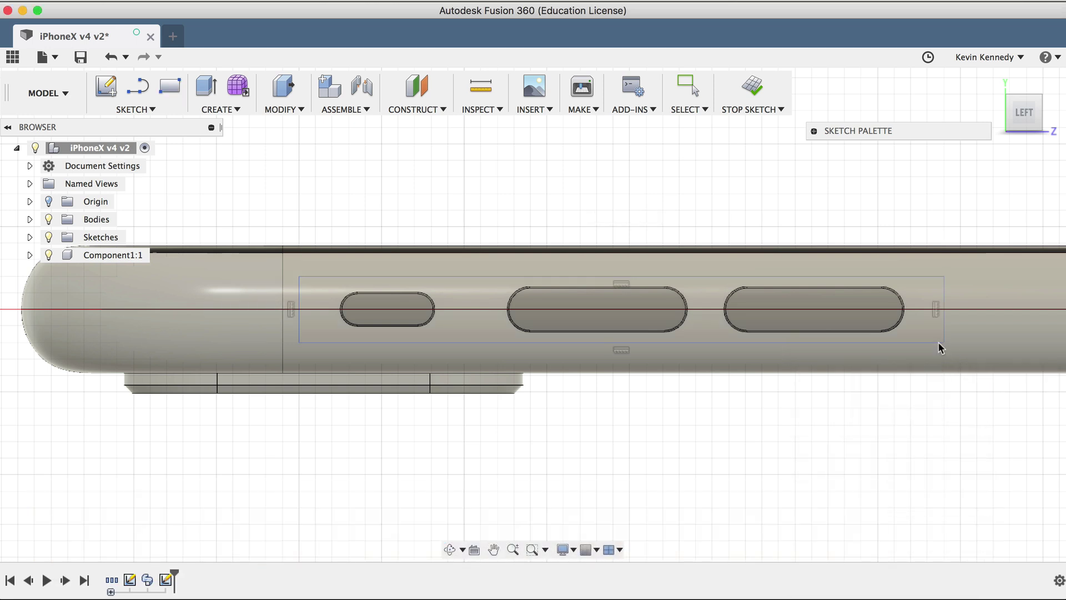
click(943, 279)
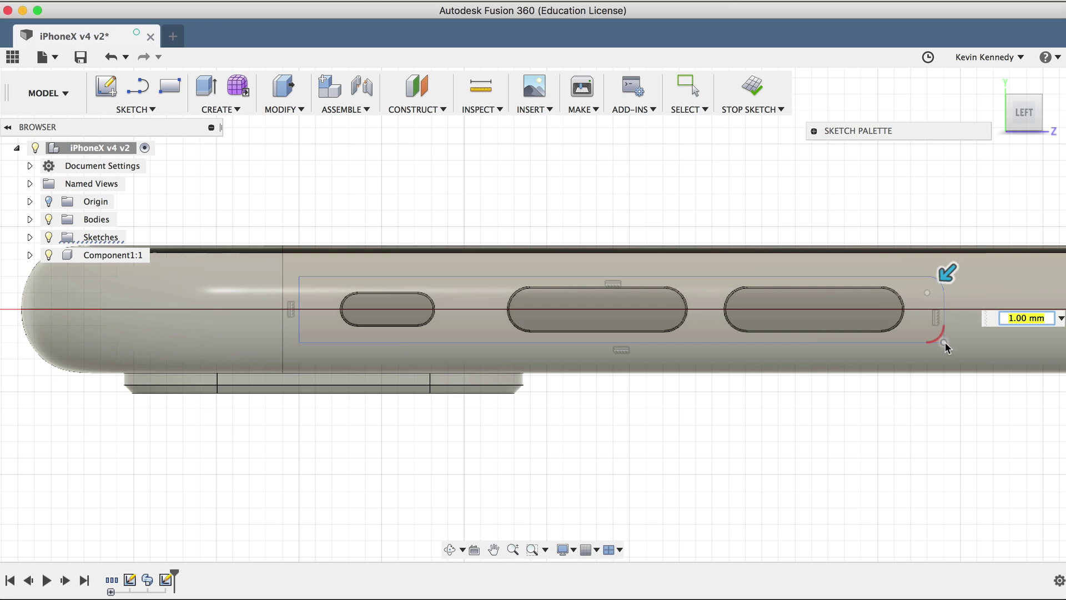
click(944, 344)
click(299, 283)
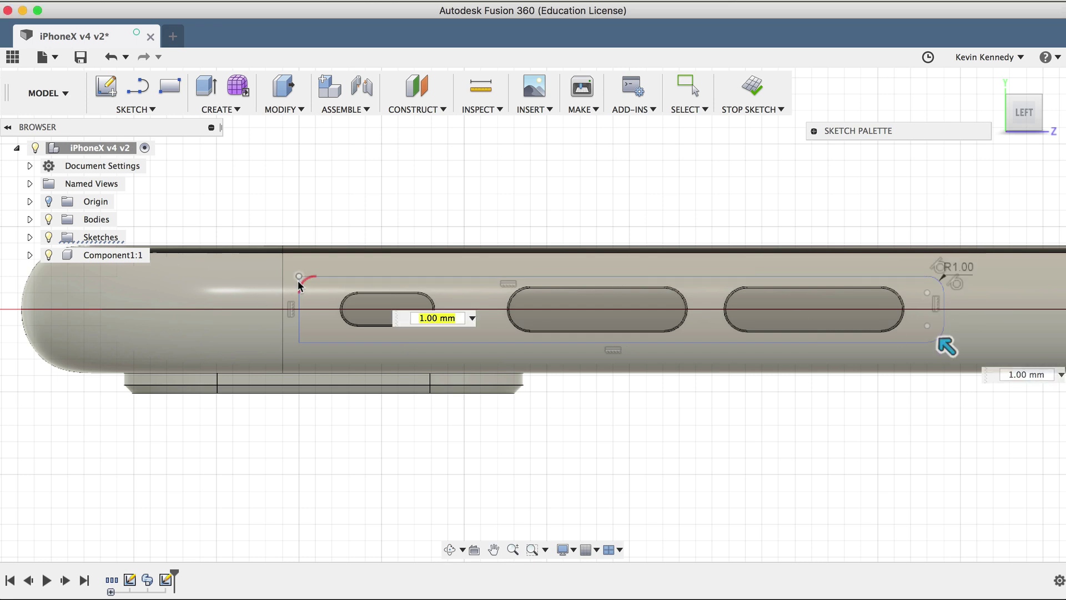
click(300, 346)
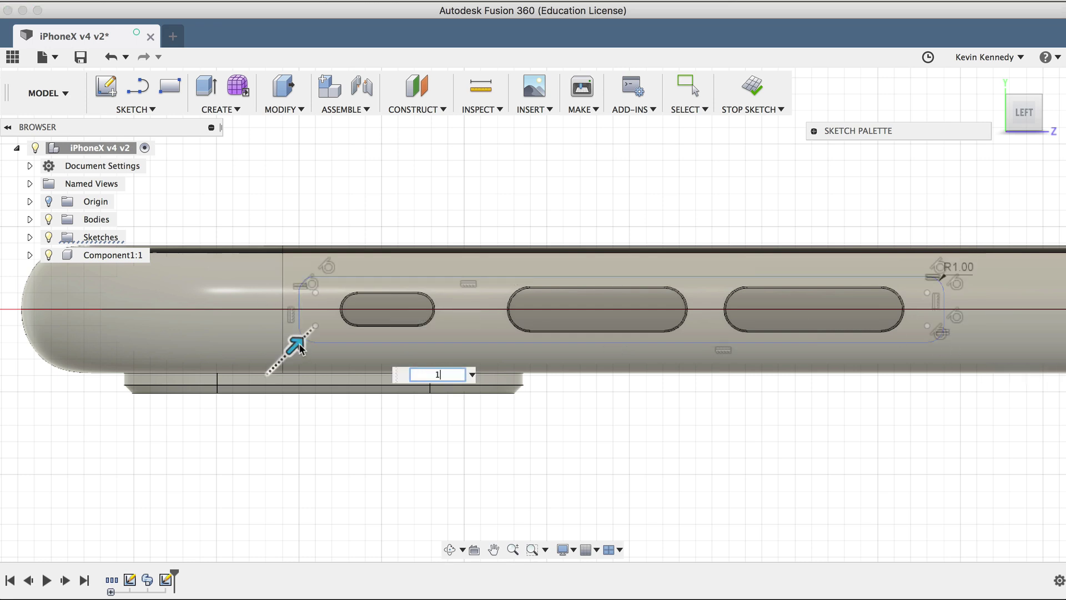
text(1.5)
key(Return)
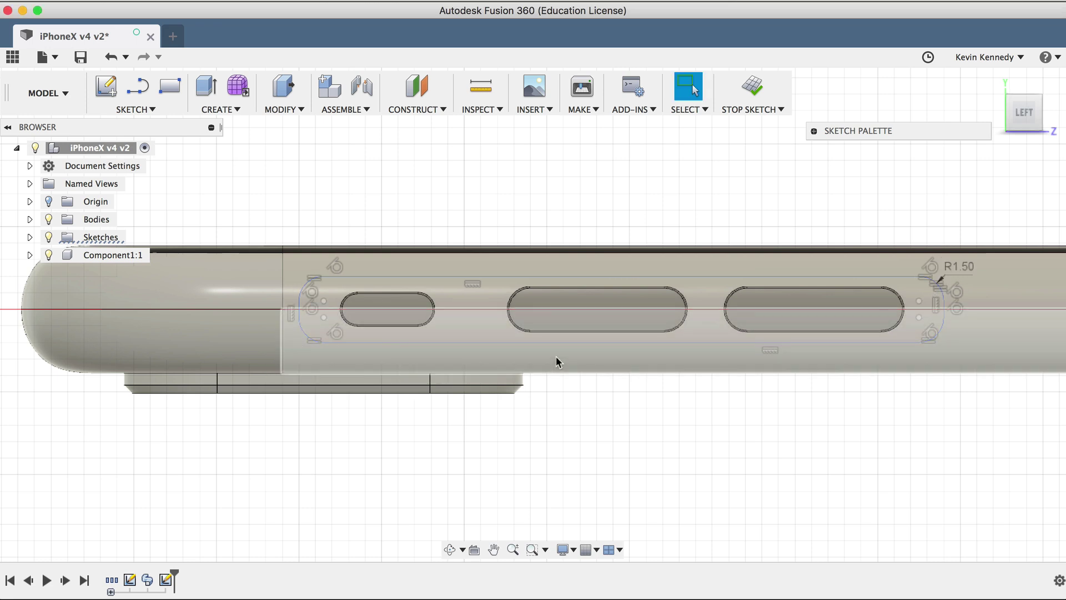
- Extrude both halves of the rounded slot profile as a two-sided cut, at -9 mm on side 1 and -10 mm on side 2
key(e)
click(473, 322)
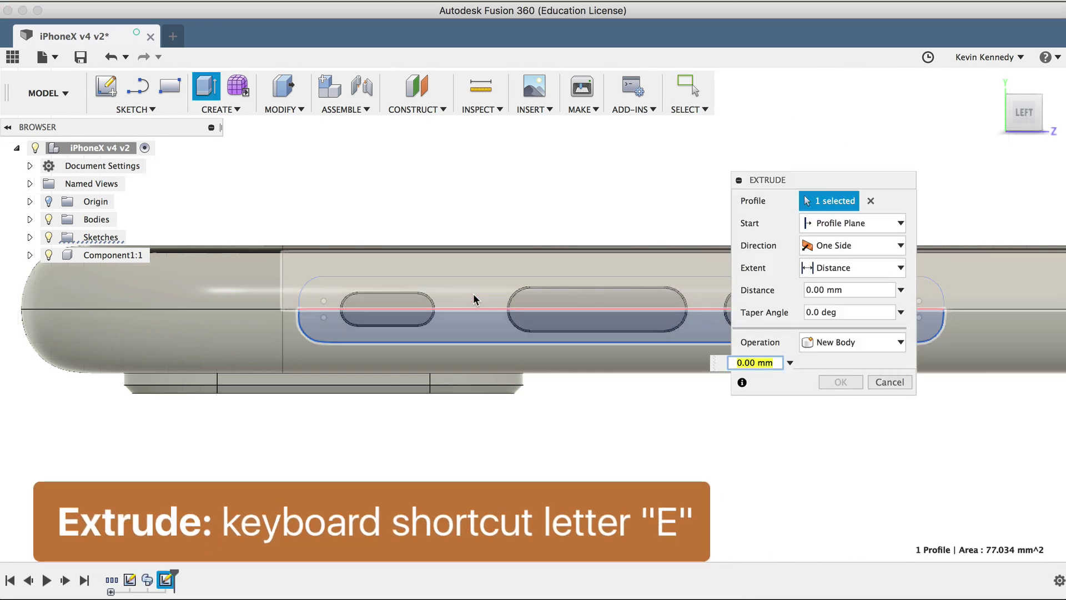
text(-1.79)
click(465, 299)
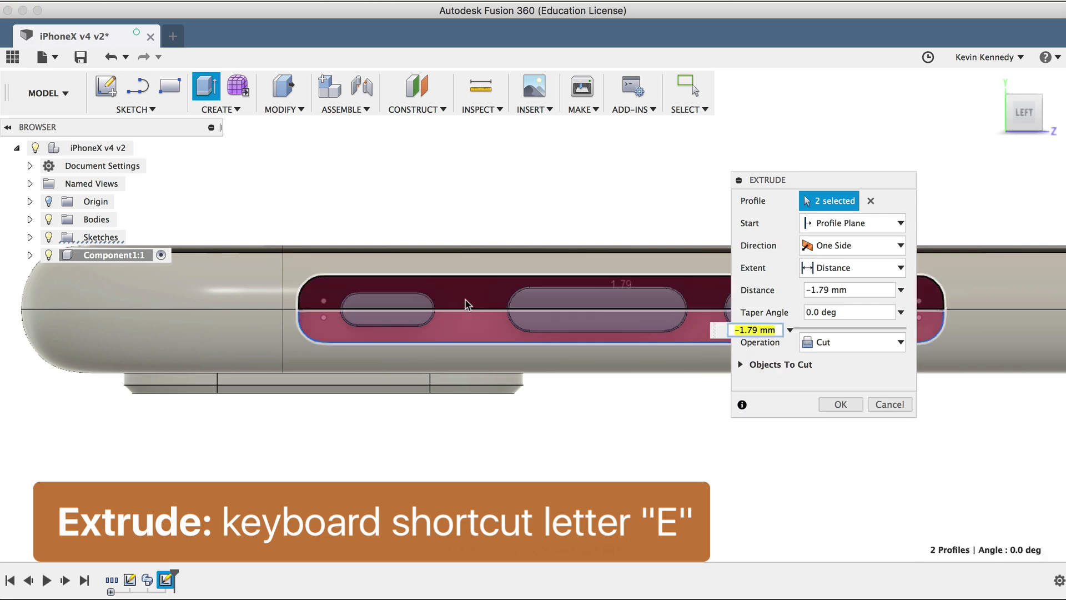
click(1039, 100)
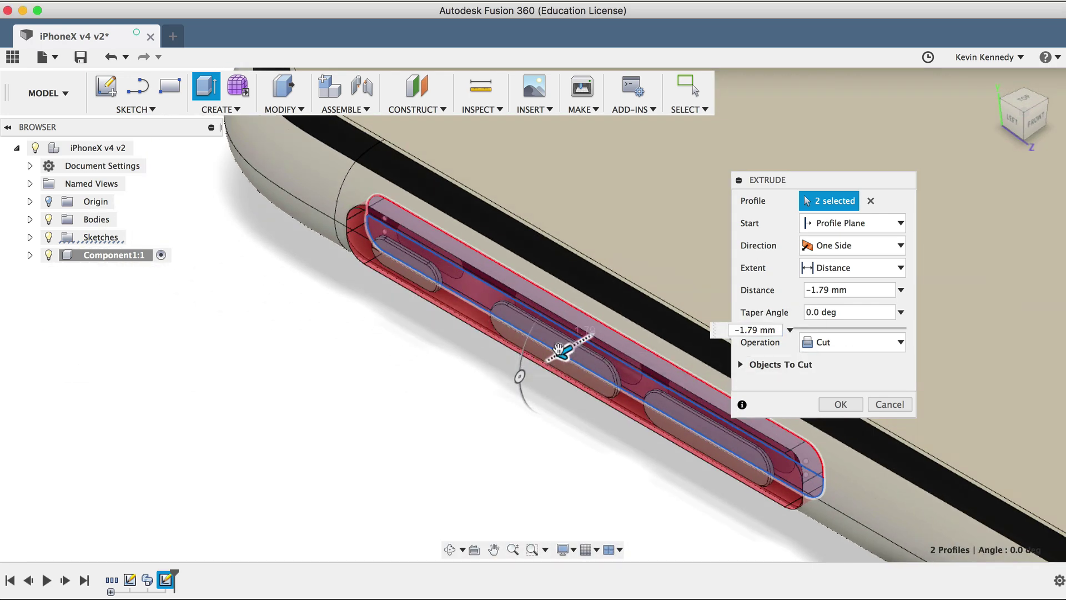
click(834, 248)
click(835, 281)
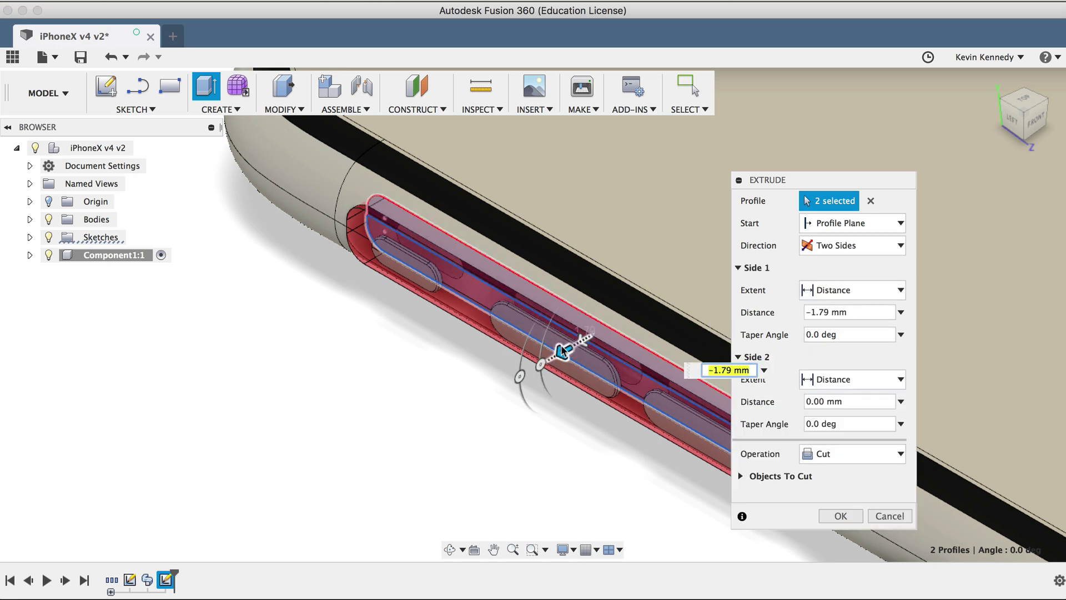
drag(562, 349, 480, 399)
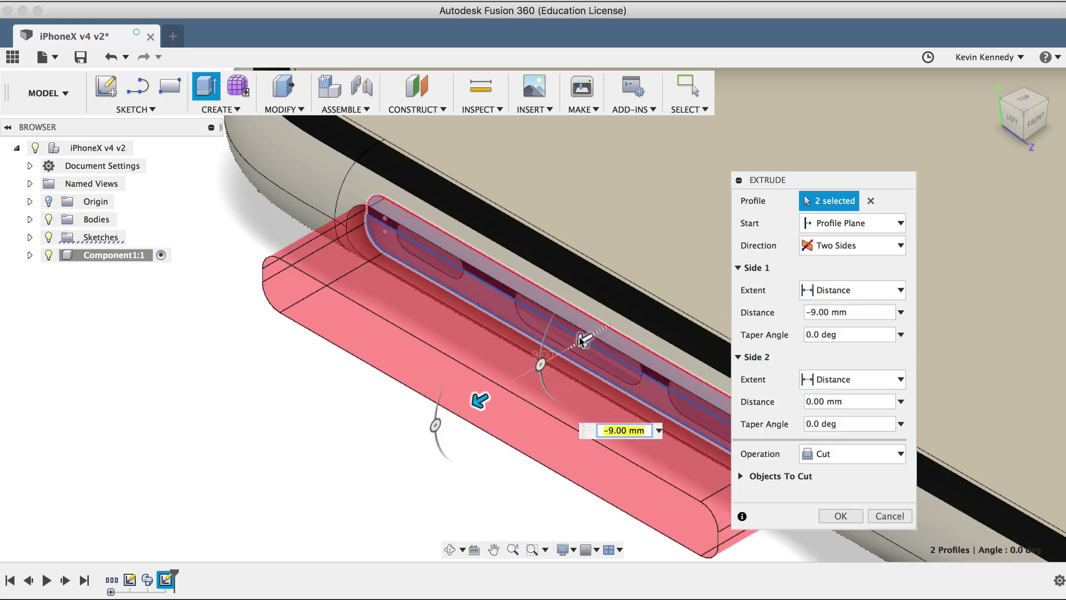
drag(582, 338, 704, 274)
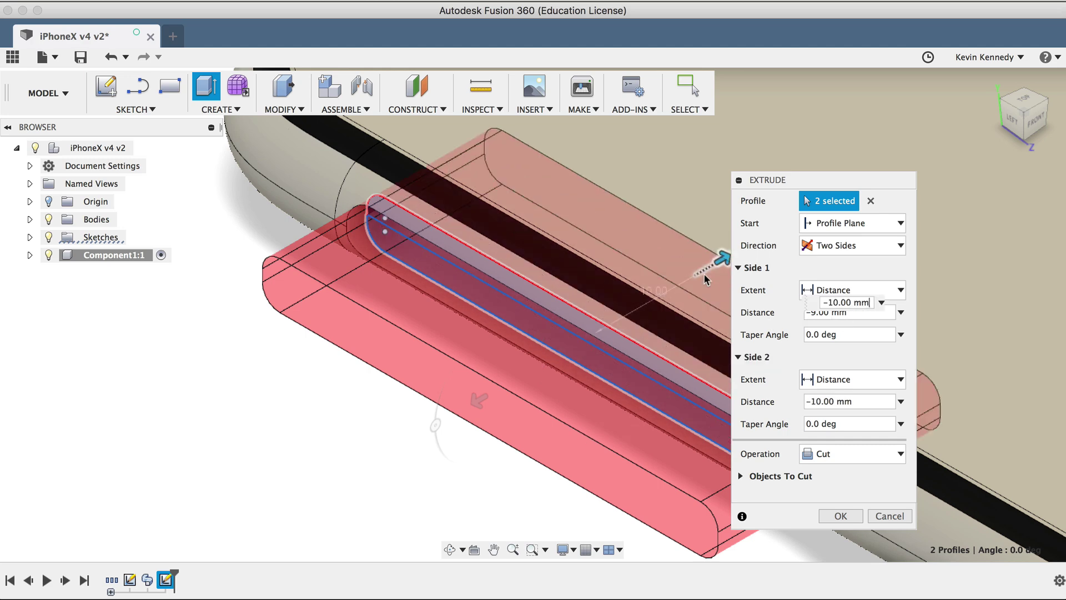
click(840, 516)
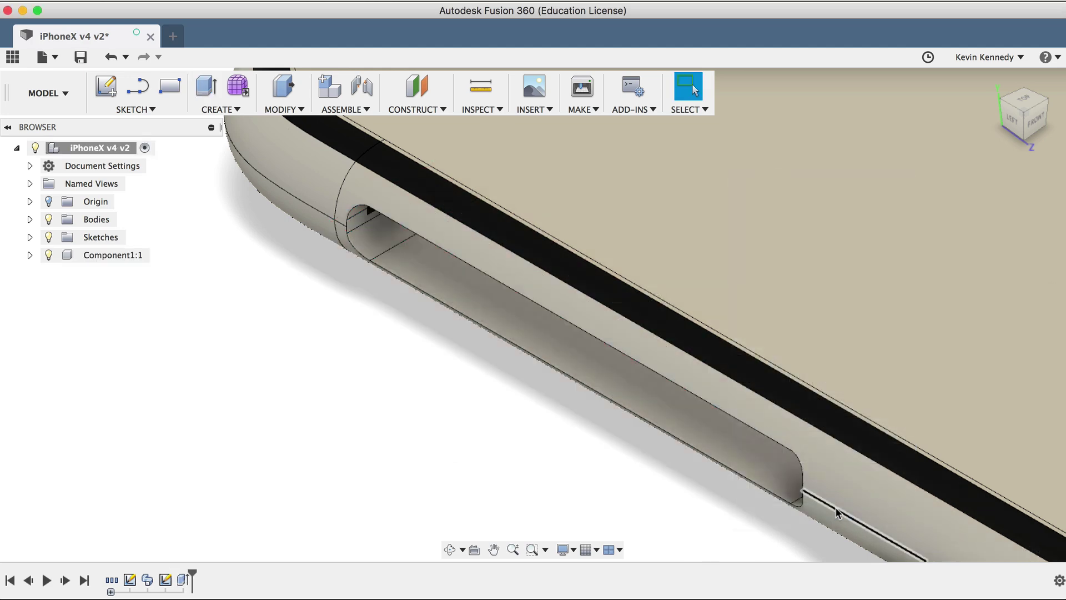
- Show the swept case body again to check the cut area around the left-side buttons
click(29, 219)
click(100, 237)
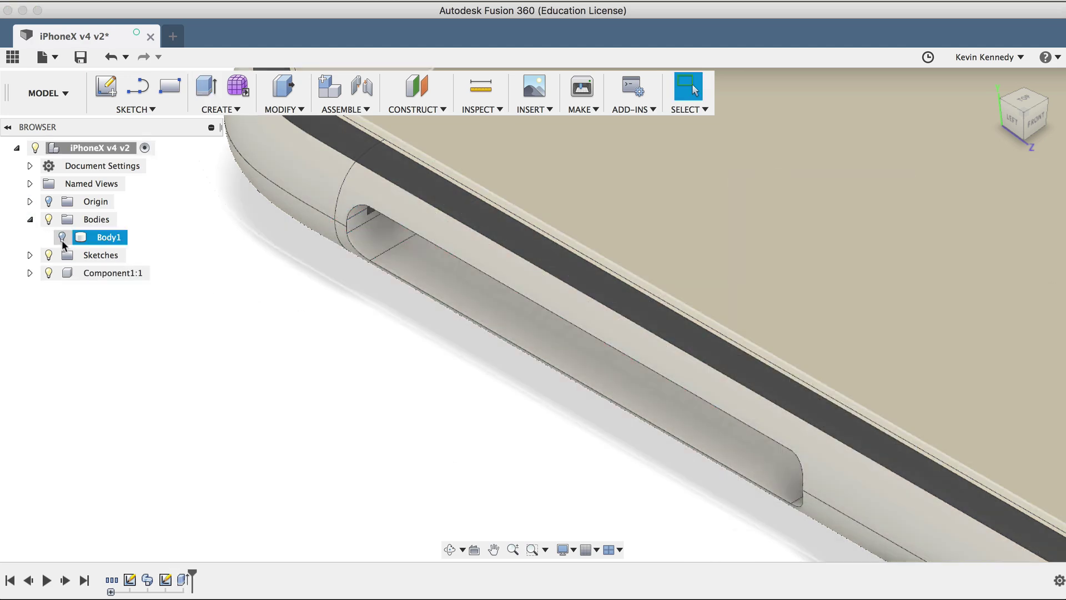
click(61, 237)
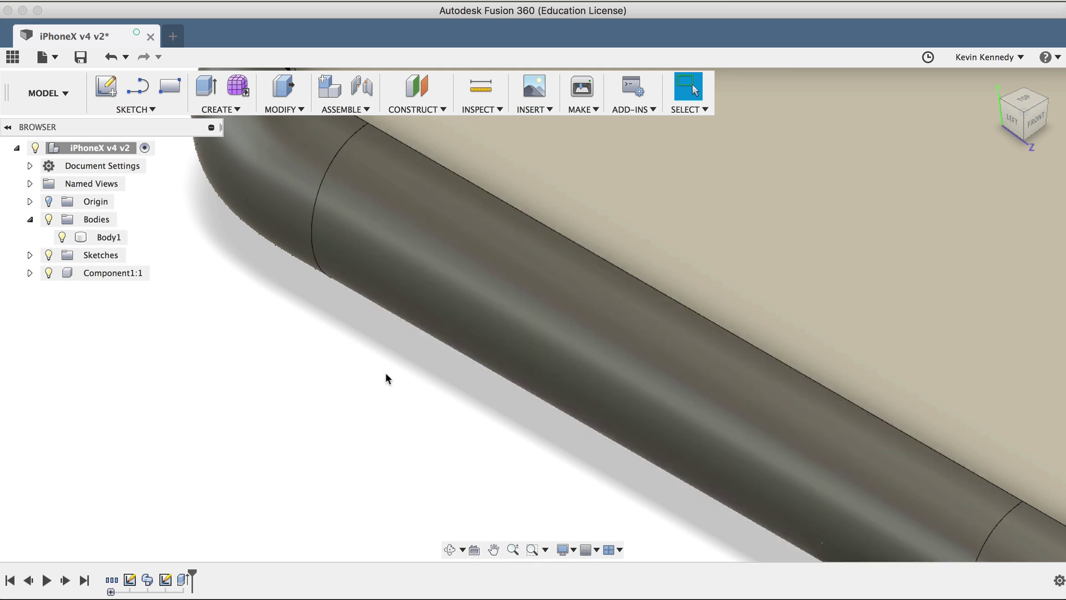
scroll(385, 372, down, 5)
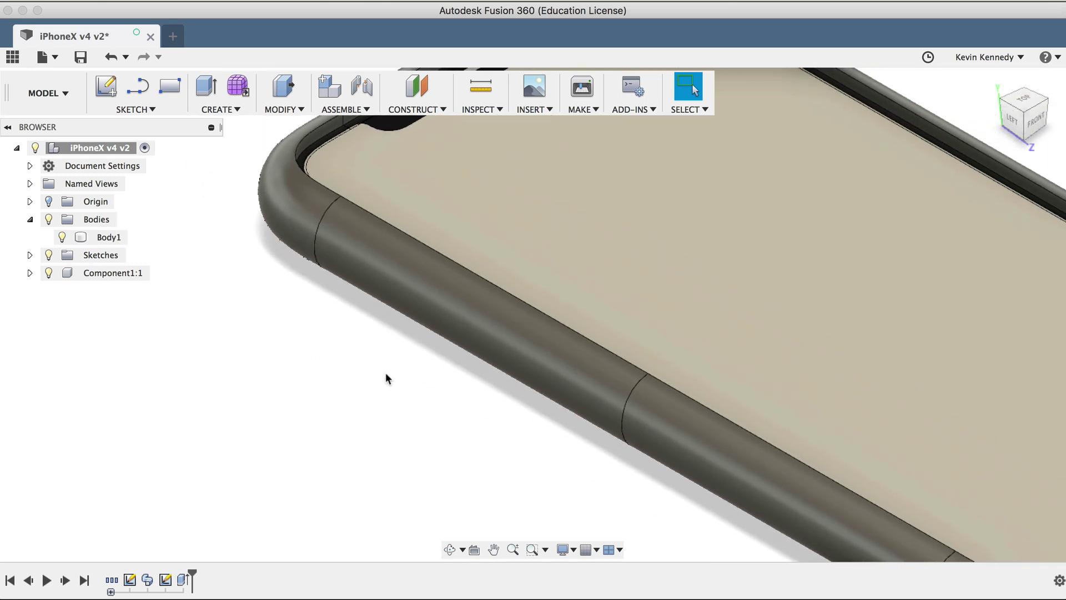
scroll(385, 372, down, 3)
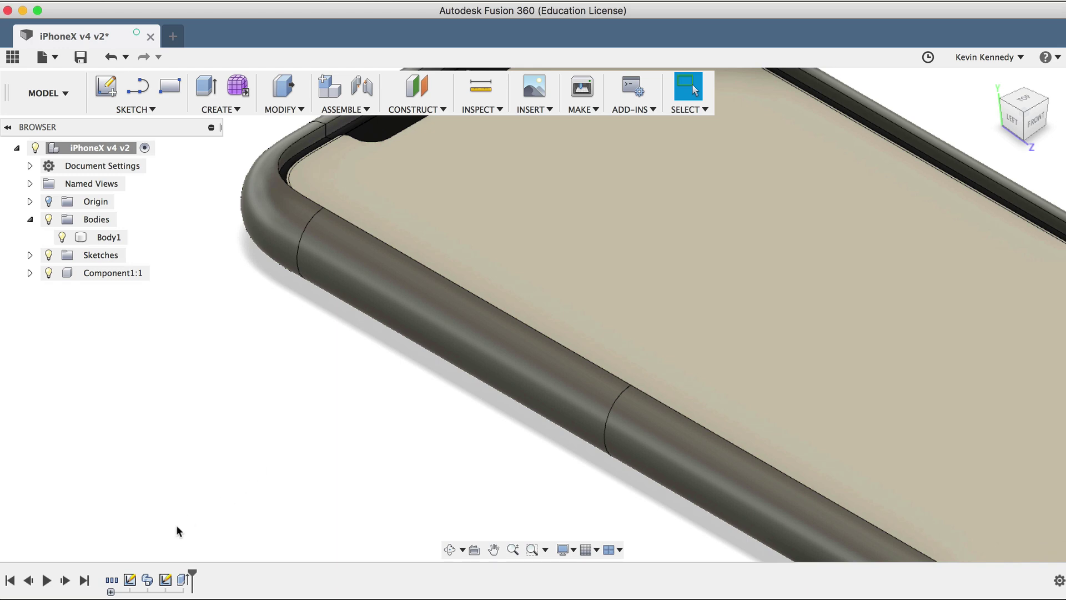
- Edit the extruded cut so it excludes every phone component body and cuts only the case body, Body1
double_click(182, 580)
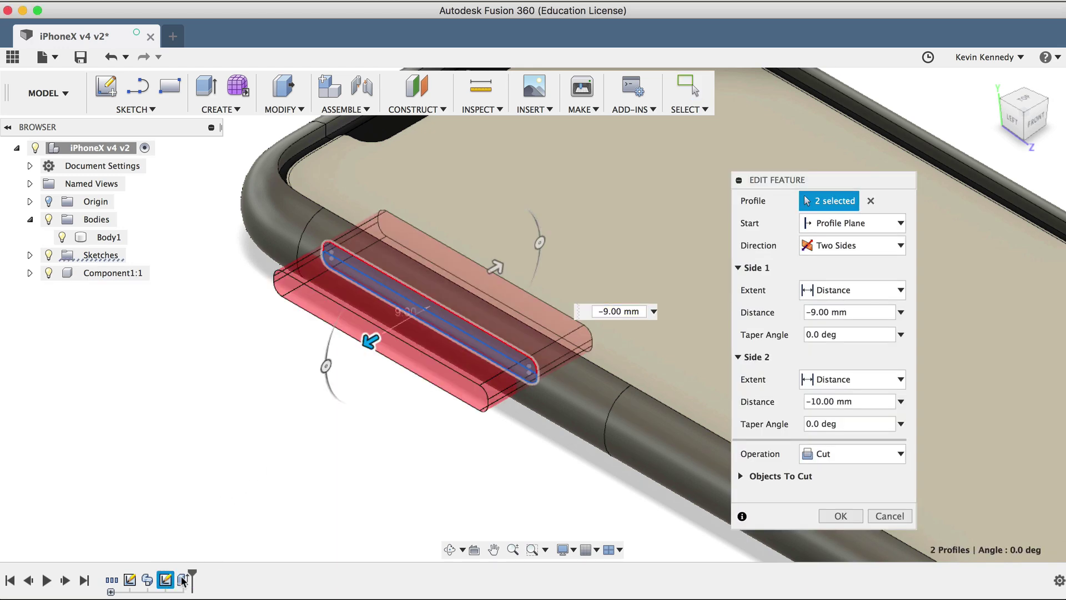
click(742, 476)
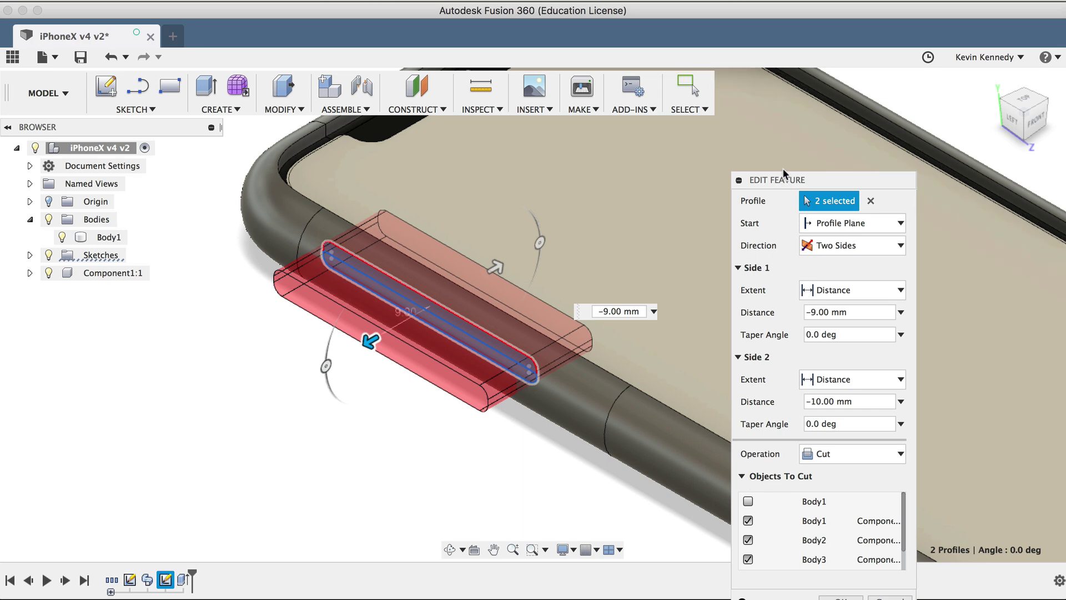
drag(783, 172, 787, 33)
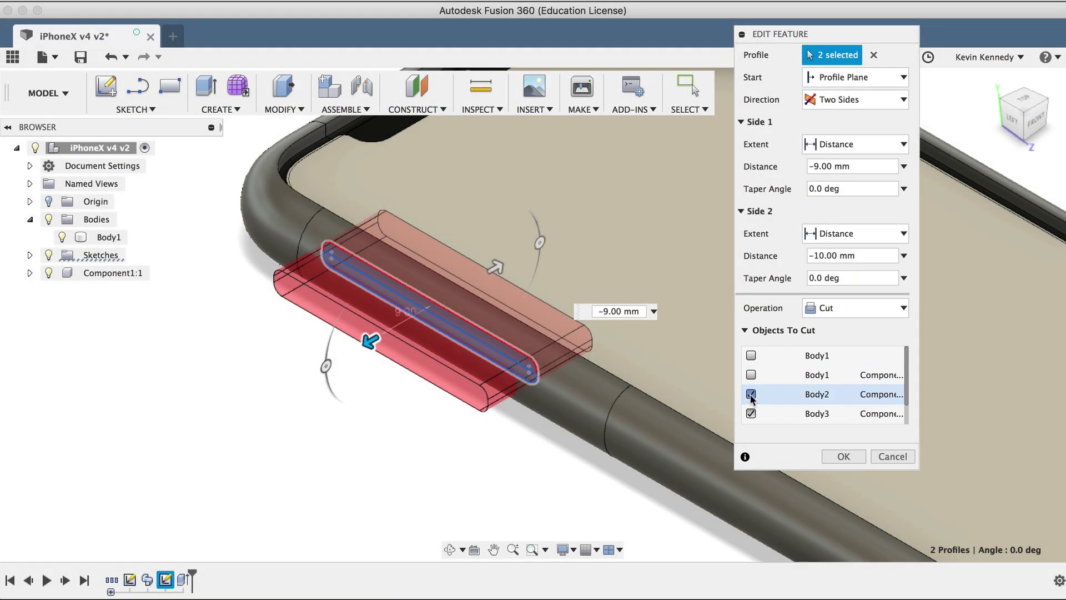
click(751, 413)
drag(904, 379, 907, 400)
click(750, 374)
click(751, 394)
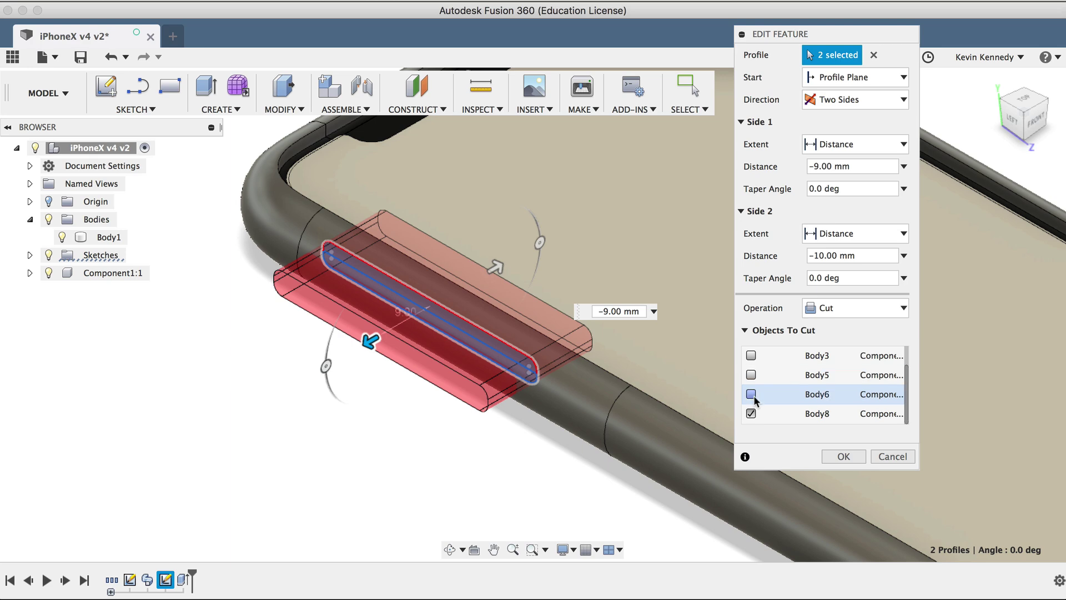
click(751, 413)
drag(908, 398, 905, 333)
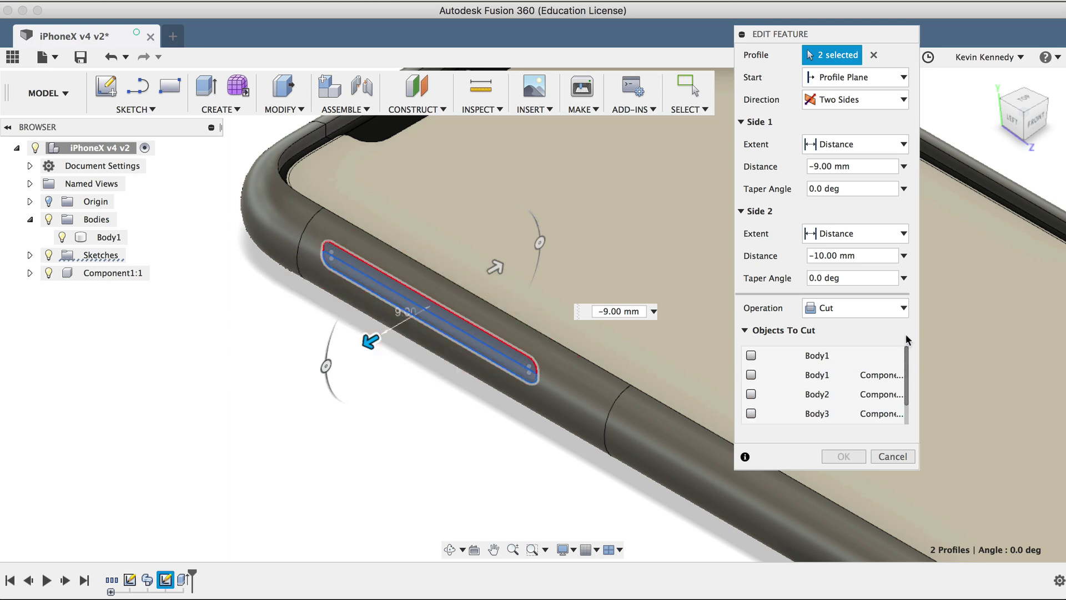
click(751, 355)
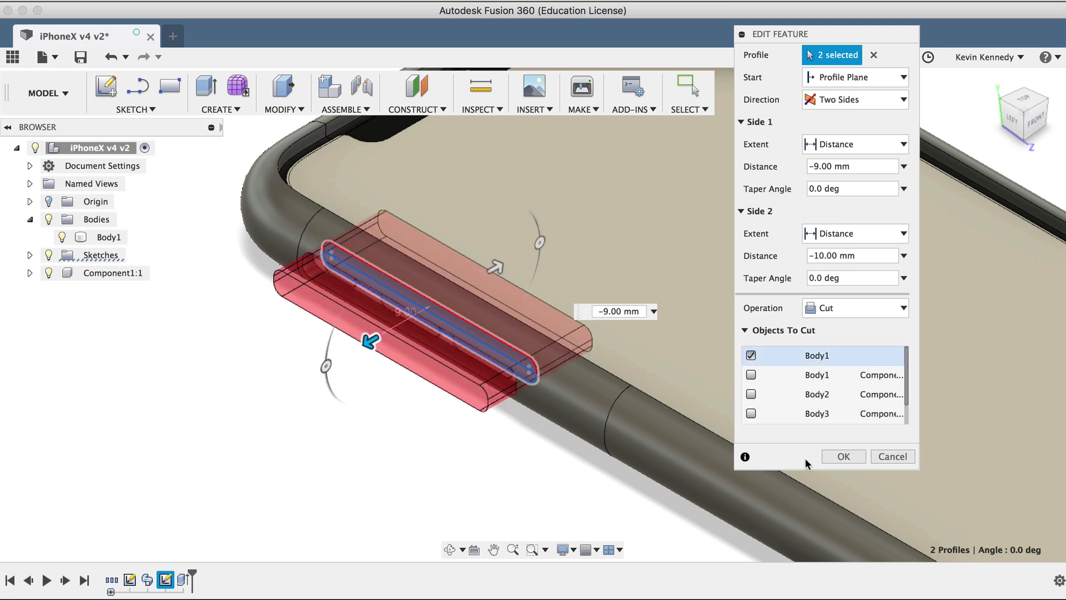
click(843, 456)
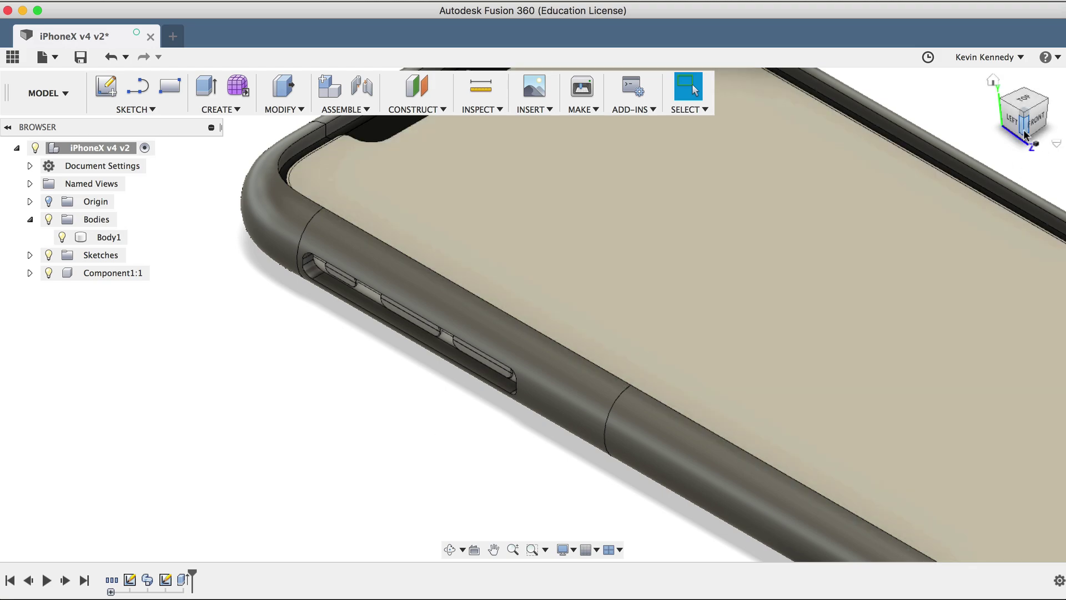
- Start a sketch facing the phone's right side and draw a rectangle about 21 mm by 4 mm around the side button
mouse_move(1025, 135)
mouse_down()
mouse_move(1036, 103)
mouse_move(10, 107)
mouse_move(20, 99)
mouse_move(999, 183)
mouse_move(859, 320)
mouse_up()
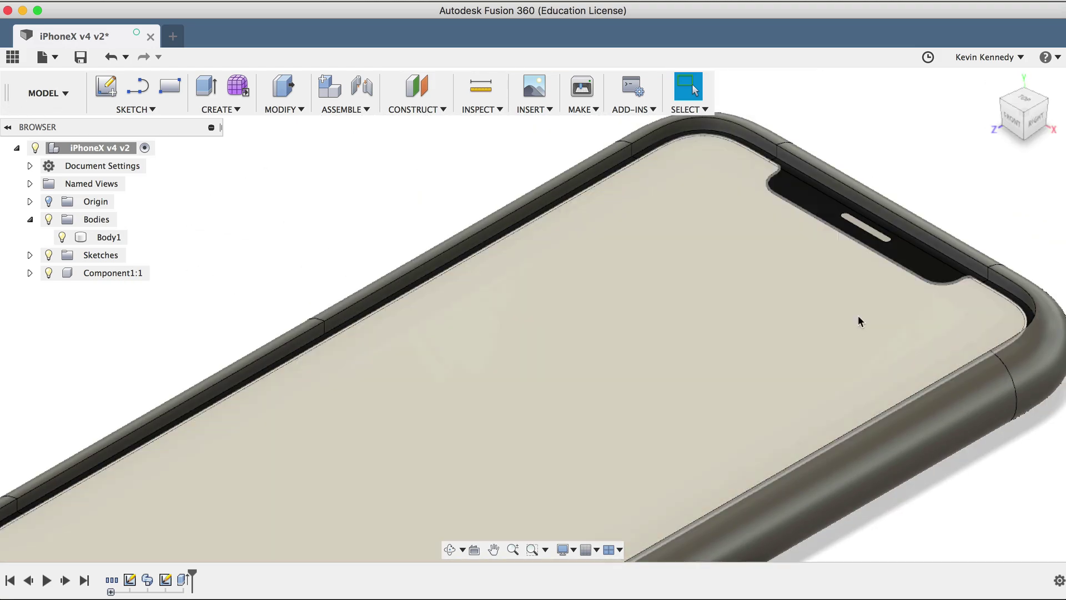
key(r)
click(871, 335)
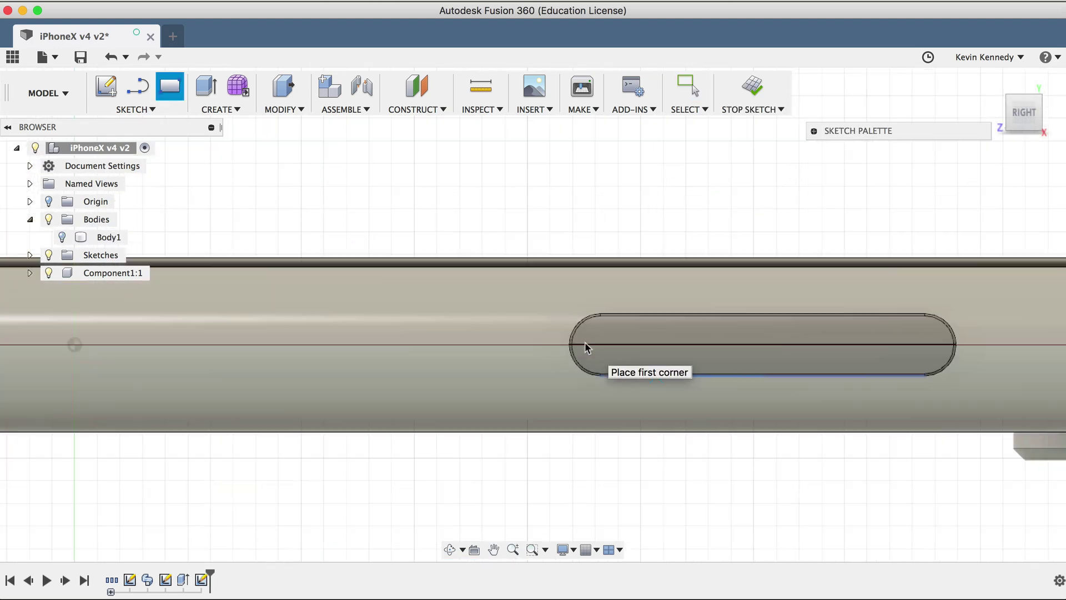
middle_drag(585, 345, 432, 288)
click(373, 242)
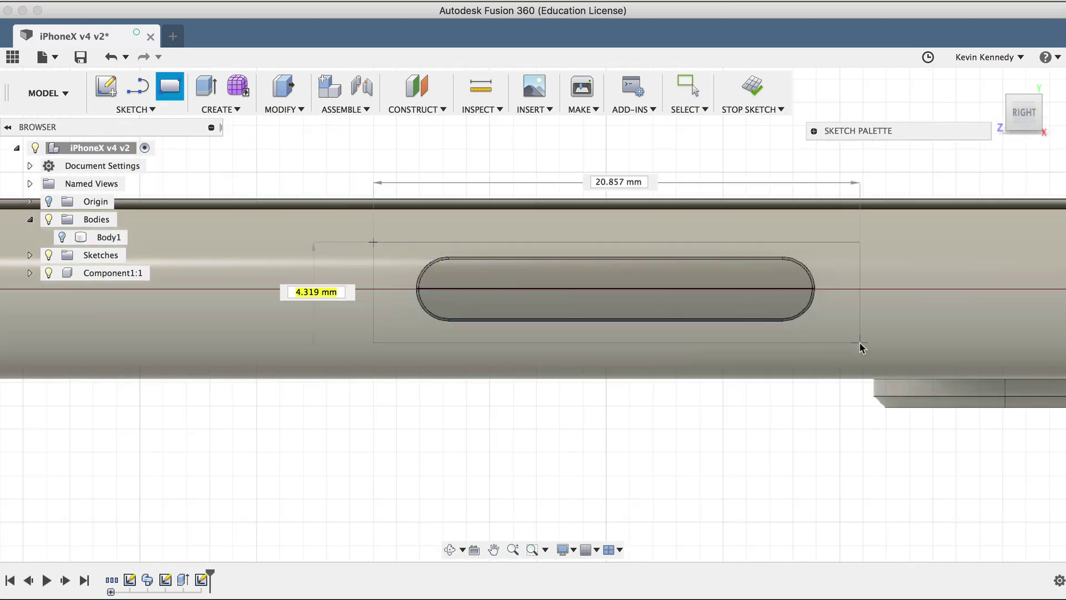
click(863, 335)
- Fillet the four corners of the side button rectangle with a 1.5 mm radius
text(sfillet)
key(Return)
click(863, 243)
click(863, 335)
click(373, 335)
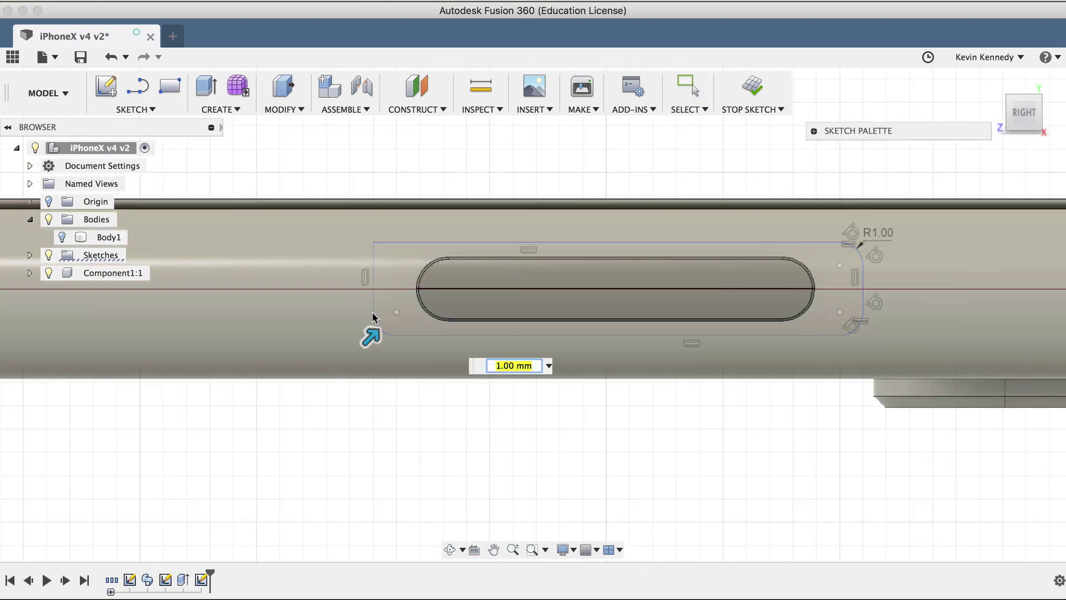
click(373, 242)
text(1.5)
key(Return)
- Set up a symmetric extruded cut of -13 mm from both halves of the rounded side button profile
key(e)
click(476, 318)
click(438, 267)
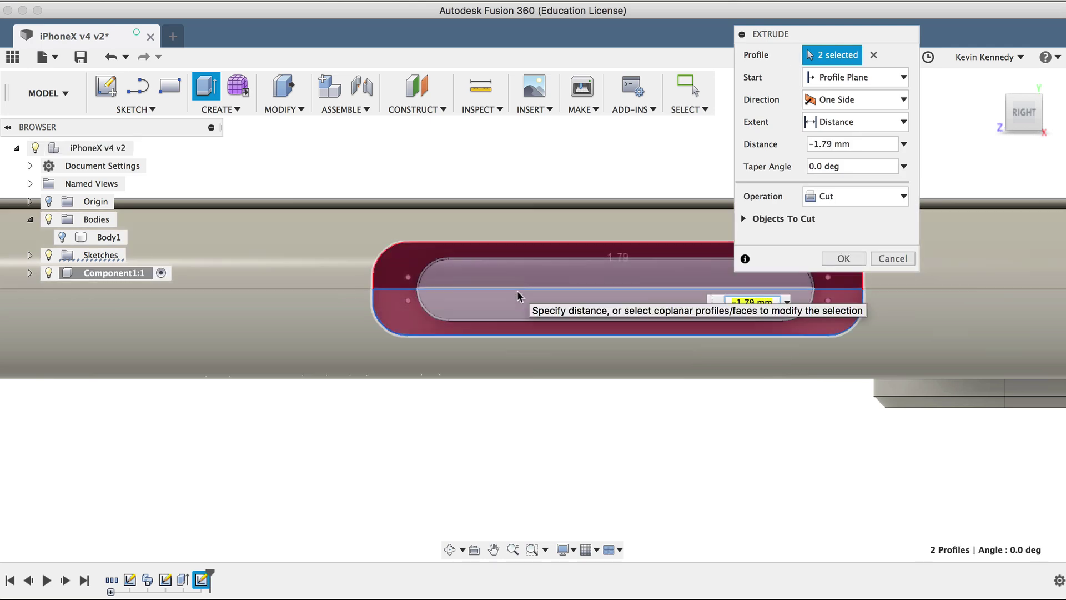
click(1041, 95)
click(855, 100)
click(837, 149)
drag(526, 315, 435, 367)
- Show the case body, exclude the phone component's bodies from the objects to cut, and complete the side button cut
click(743, 220)
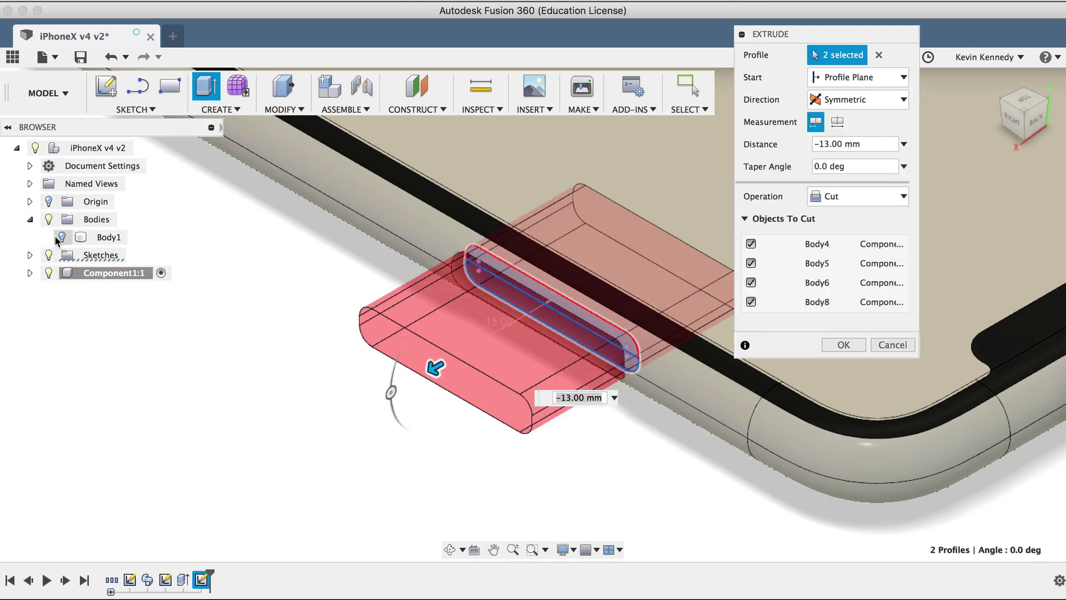
click(62, 238)
click(751, 263)
click(751, 283)
click(751, 302)
drag(906, 265, 906, 279)
click(752, 302)
click(845, 343)
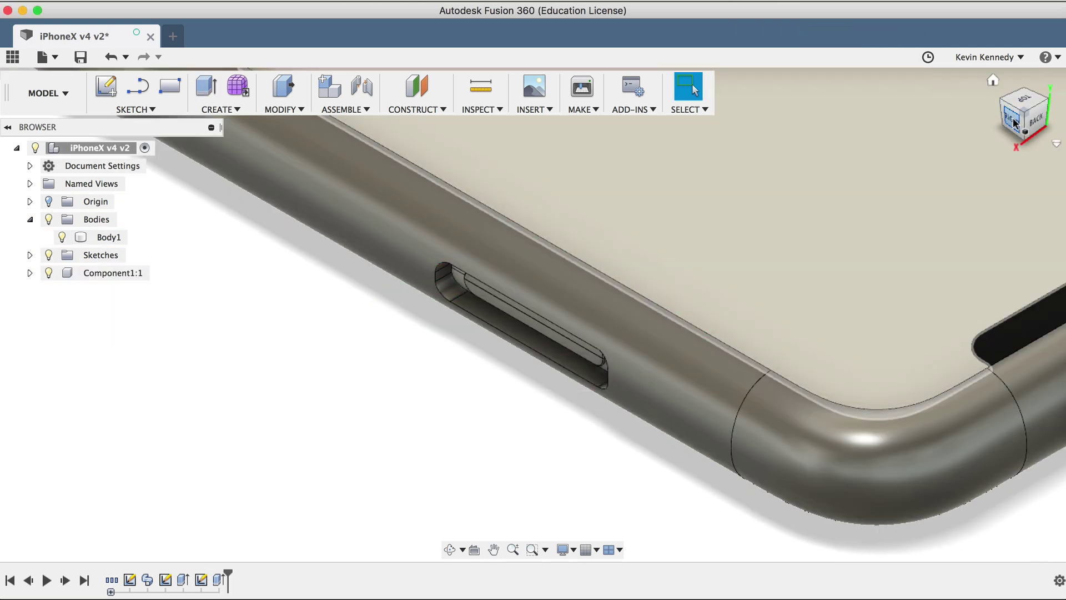
- Hide the phone component and examine the case body with its button cutouts from above and below
click(1013, 110)
click(1010, 106)
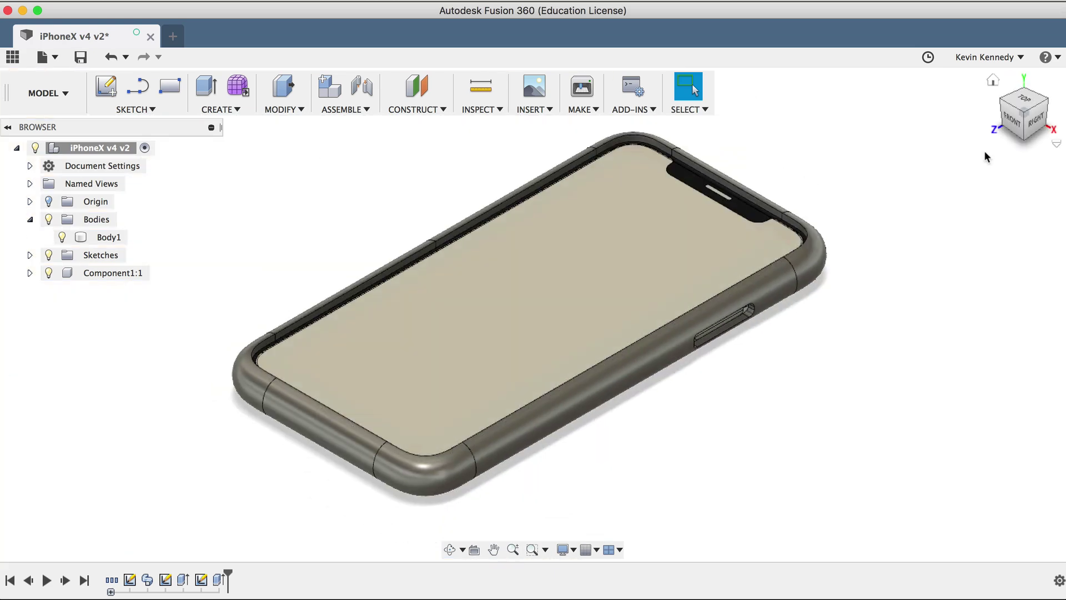
click(448, 550)
drag(378, 463, 478, 439)
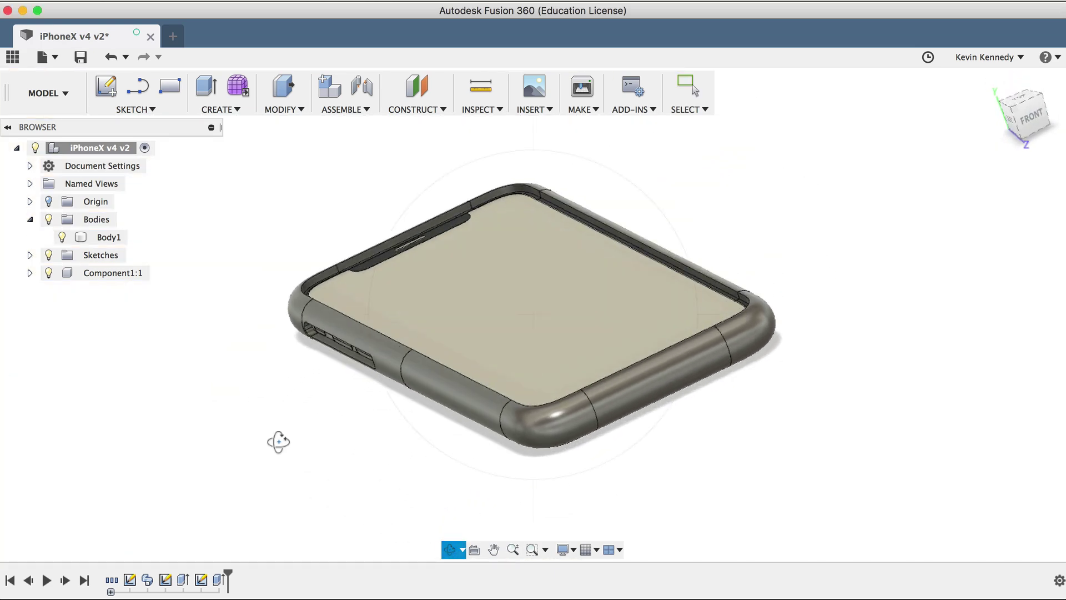
key(Escape)
click(48, 274)
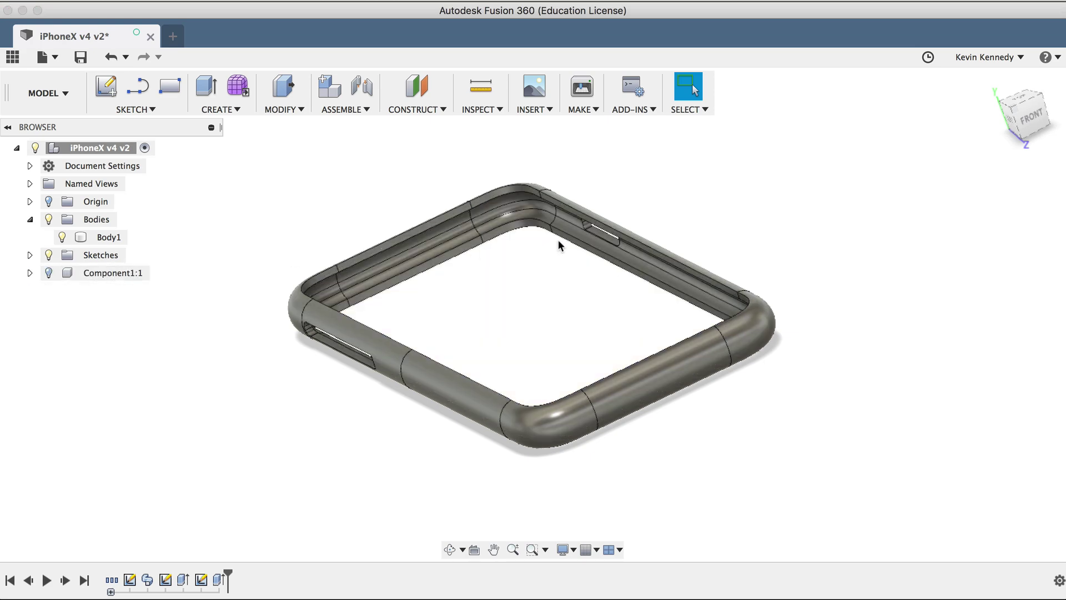
mouse_move(1031, 125)
mouse_down()
mouse_move(1014, 97)
mouse_move(1007, 113)
mouse_move(1016, 126)
mouse_move(1032, 99)
mouse_move(1029, 133)
mouse_move(1038, 25)
mouse_move(1054, 134)
mouse_move(1043, 155)
mouse_move(1035, 130)
mouse_up()
click(1030, 128)
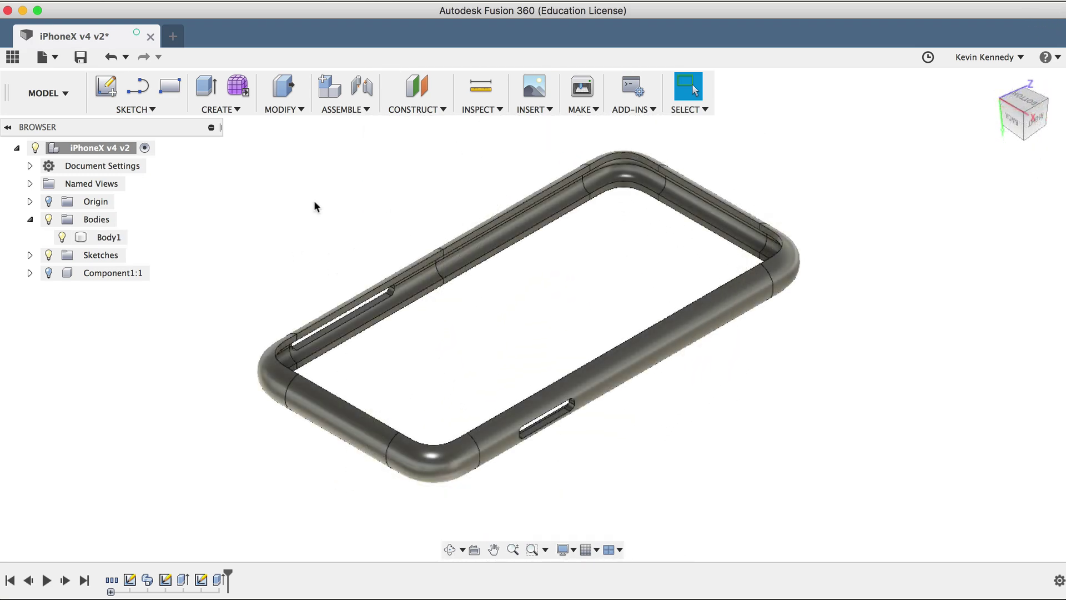
- Create a construction plane through the two opposite long inner edges of the case's back rim
click(424, 110)
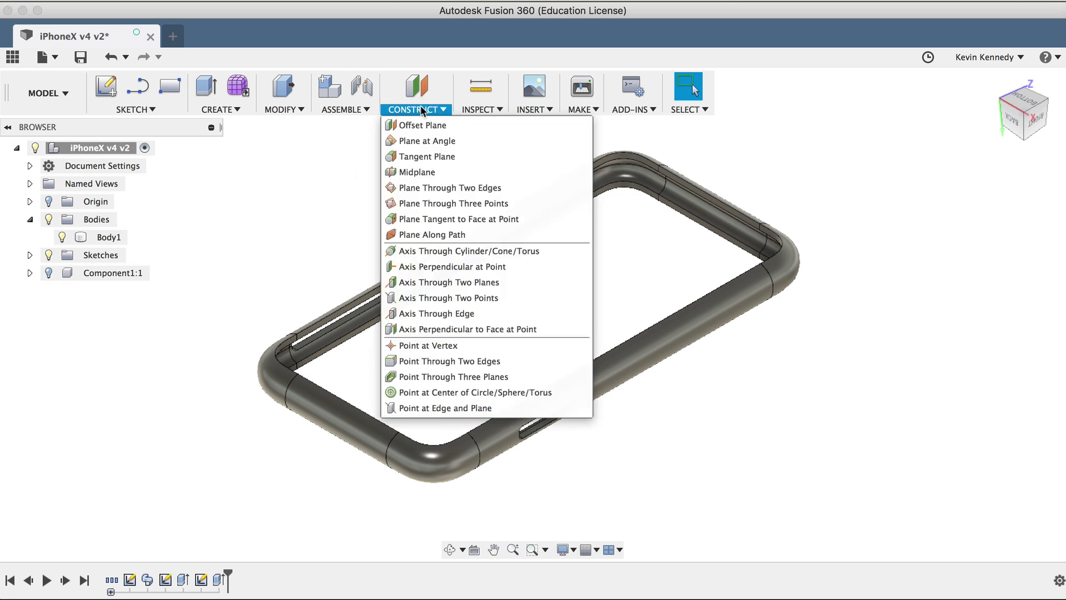
click(442, 188)
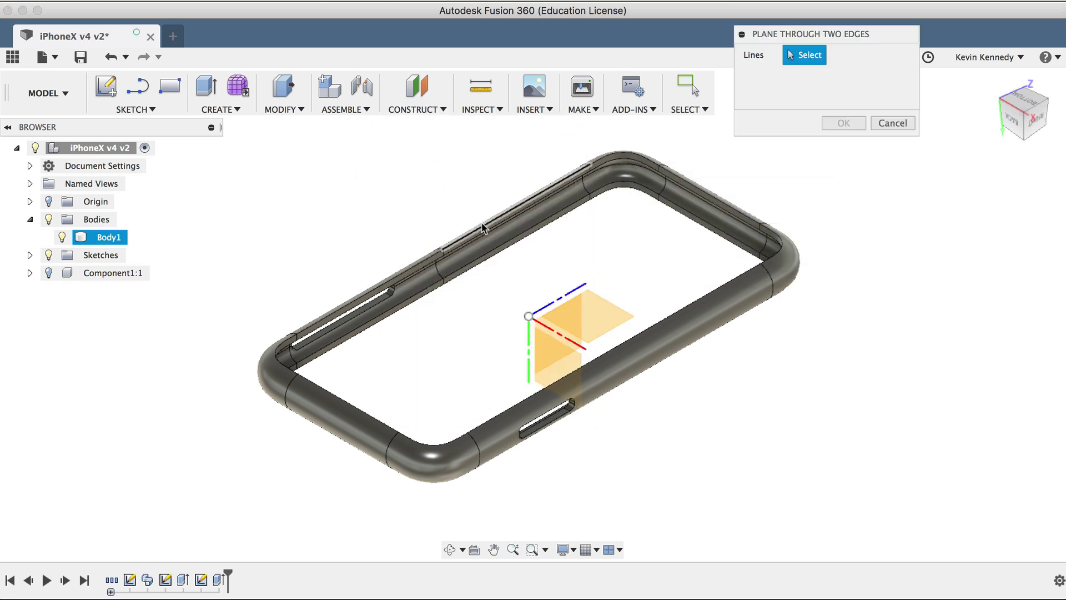
click(673, 316)
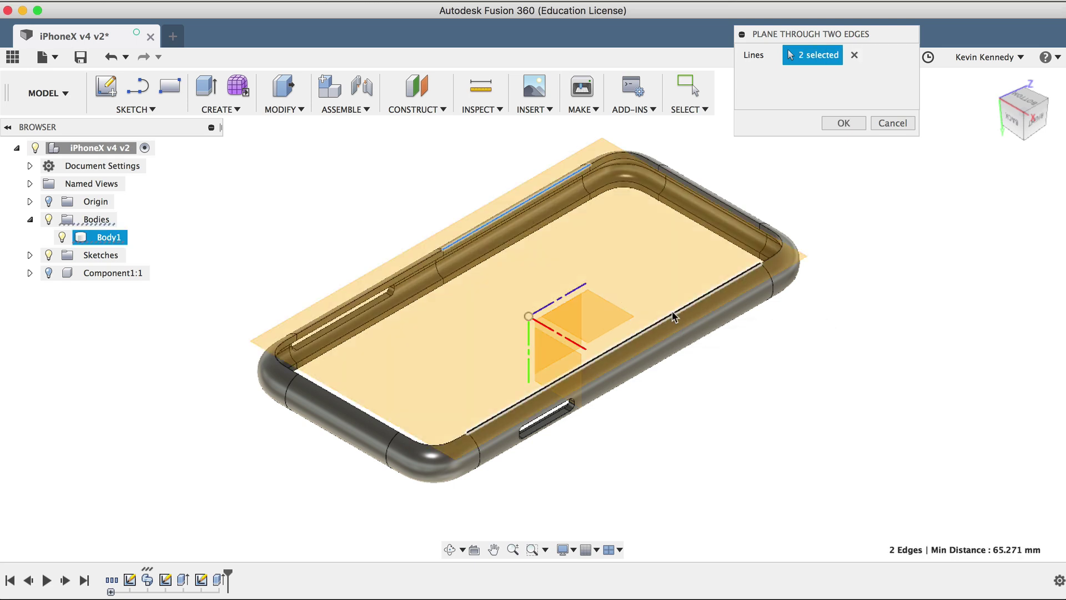
click(836, 124)
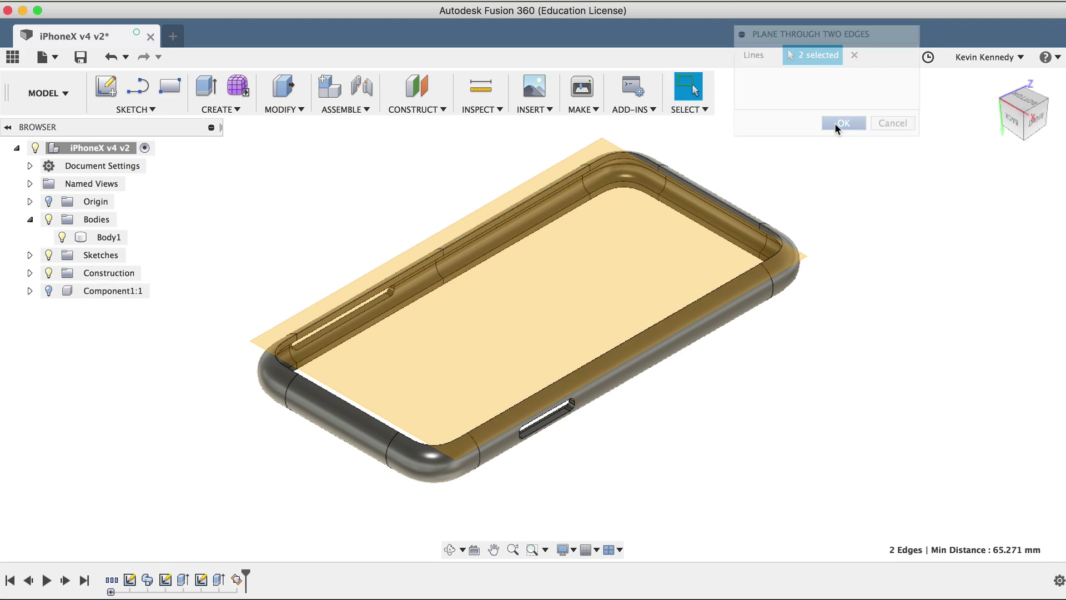
- Start a sketch on the construction plane across the back of the case
right_click(556, 292)
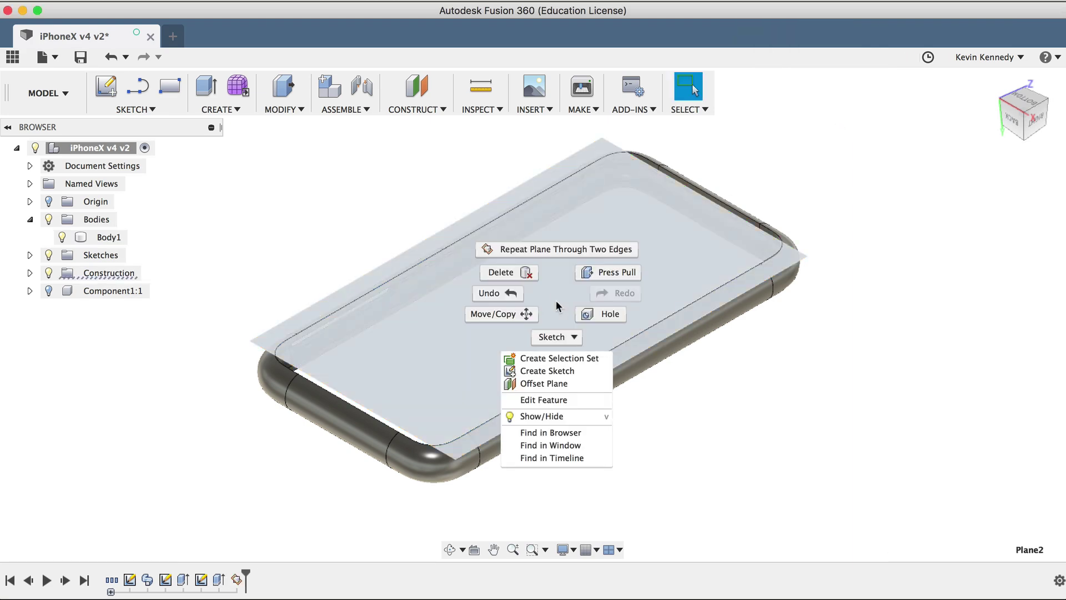
click(570, 370)
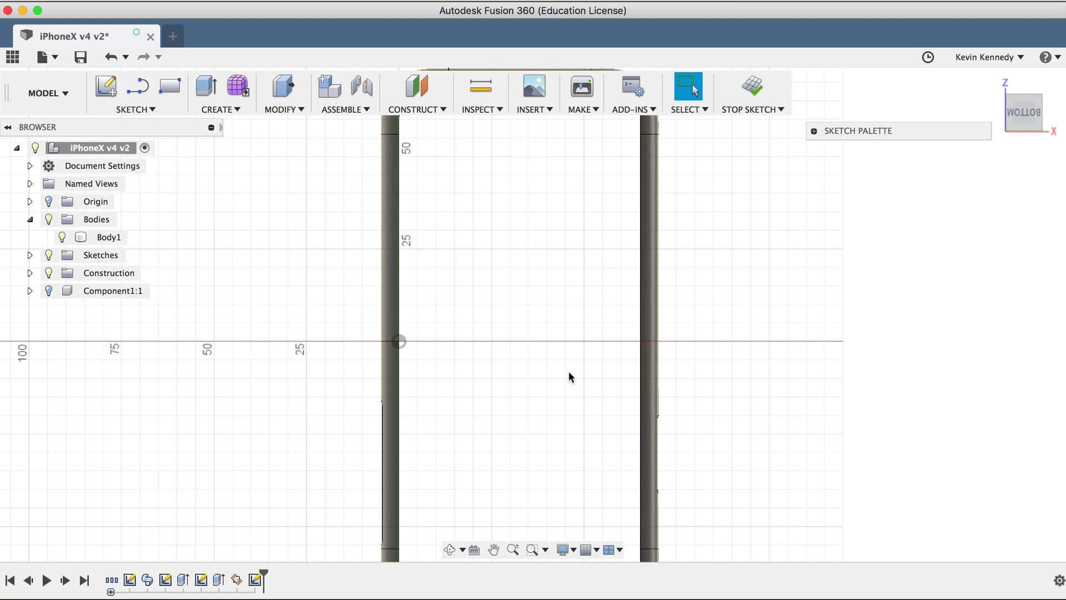
drag(1031, 110, 961, 71)
scroll(523, 377, up, 10)
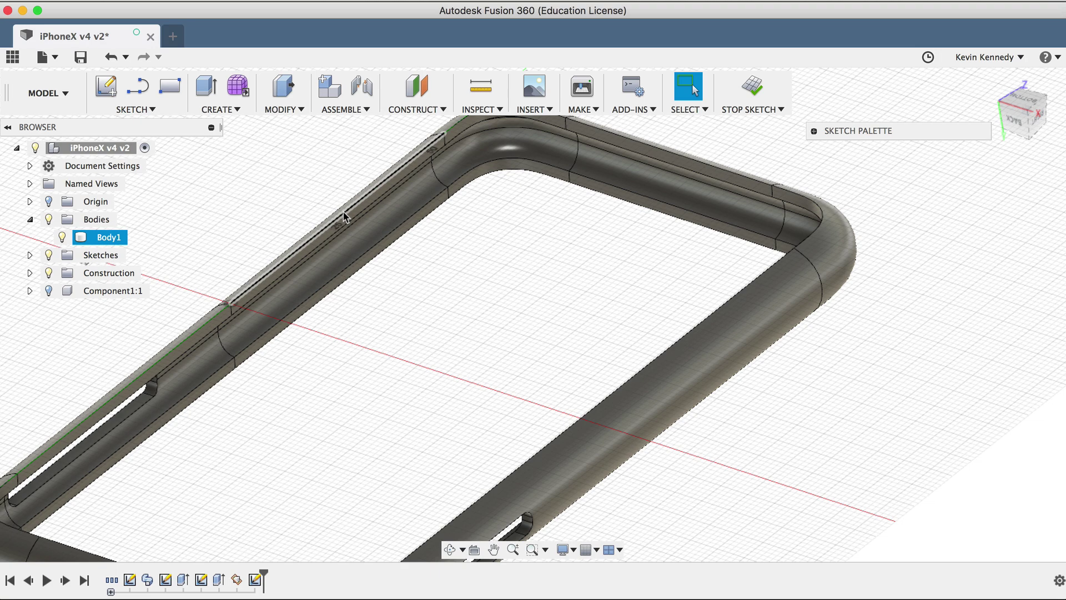
- Select the inner edges around the case's back rim and start projecting them into the sketch
click(343, 213)
shift+click(449, 132)
shift+click(614, 134)
shift+click(797, 241)
middle_drag(677, 360, 796, 223)
shift+click(404, 481)
shift+click(267, 437)
shift+click(110, 375)
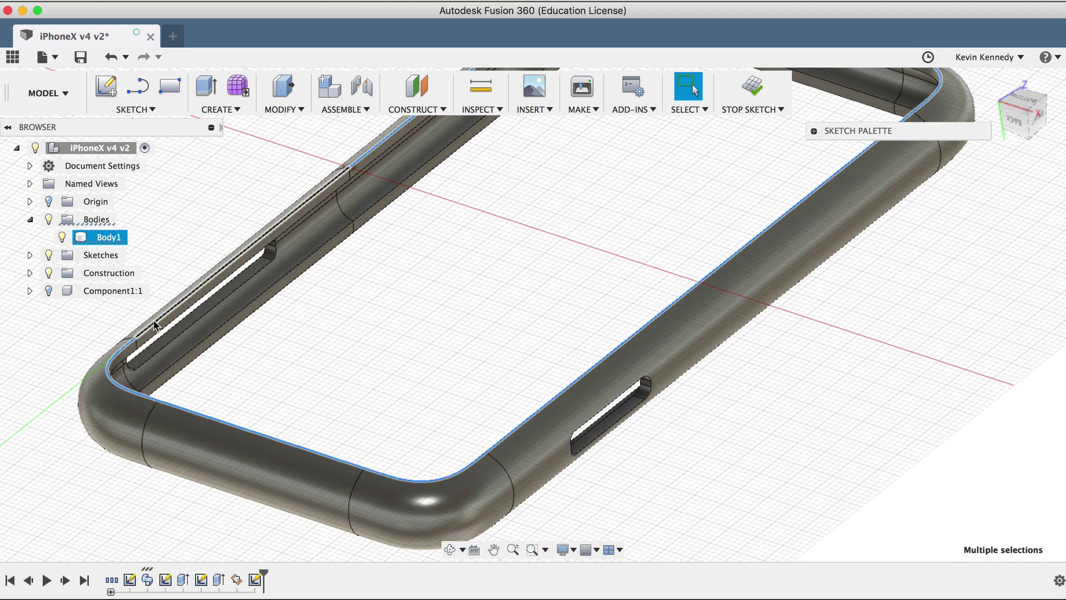
scroll(367, 267, down, 4)
scroll(368, 267, down, 1)
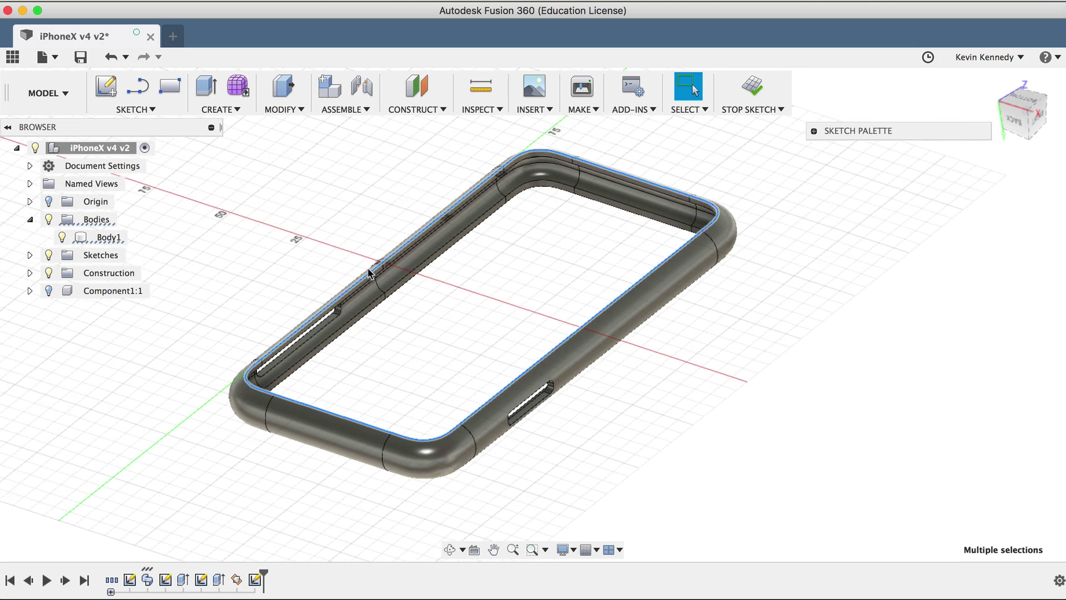
click(149, 110)
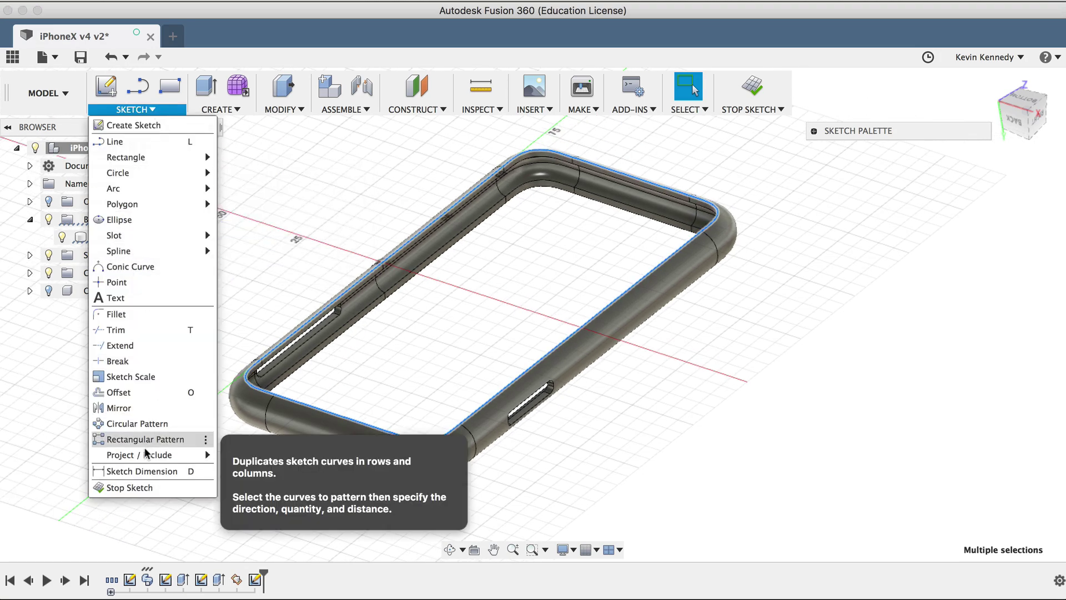
mouse_move(145, 452)
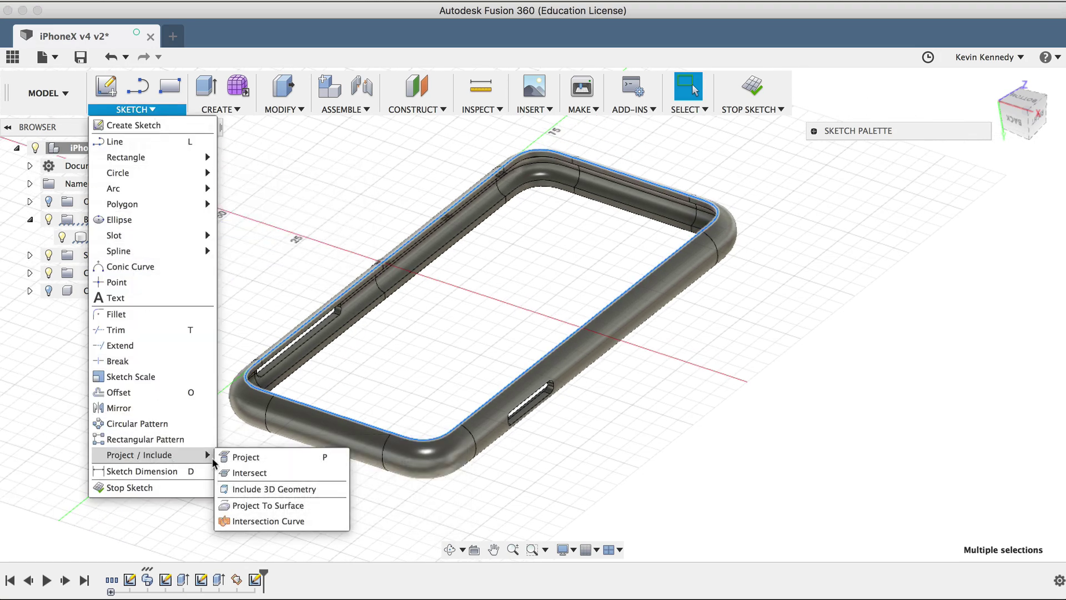
click(246, 458)
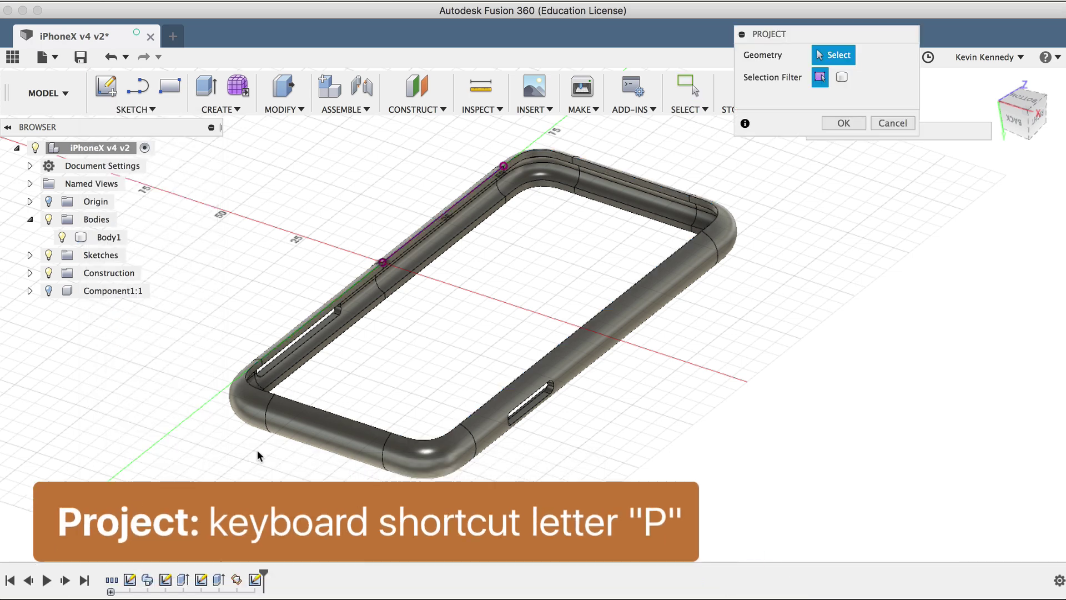
- Project the remaining straight and corner edges of the back rim to close the loop into one profile
click(307, 329)
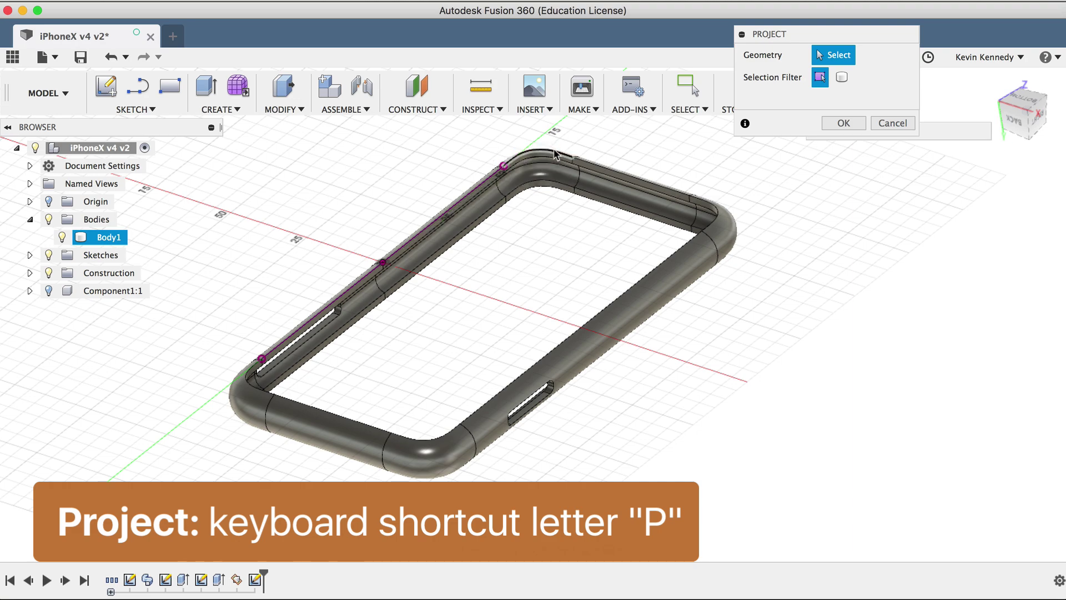
scroll(594, 167, up, 5)
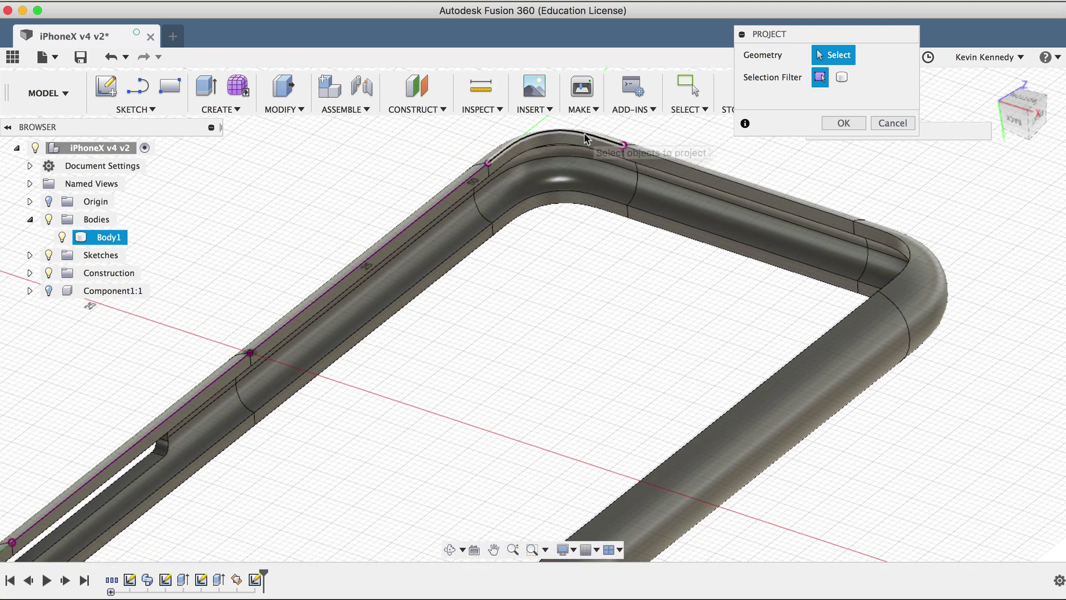
click(792, 215)
click(902, 265)
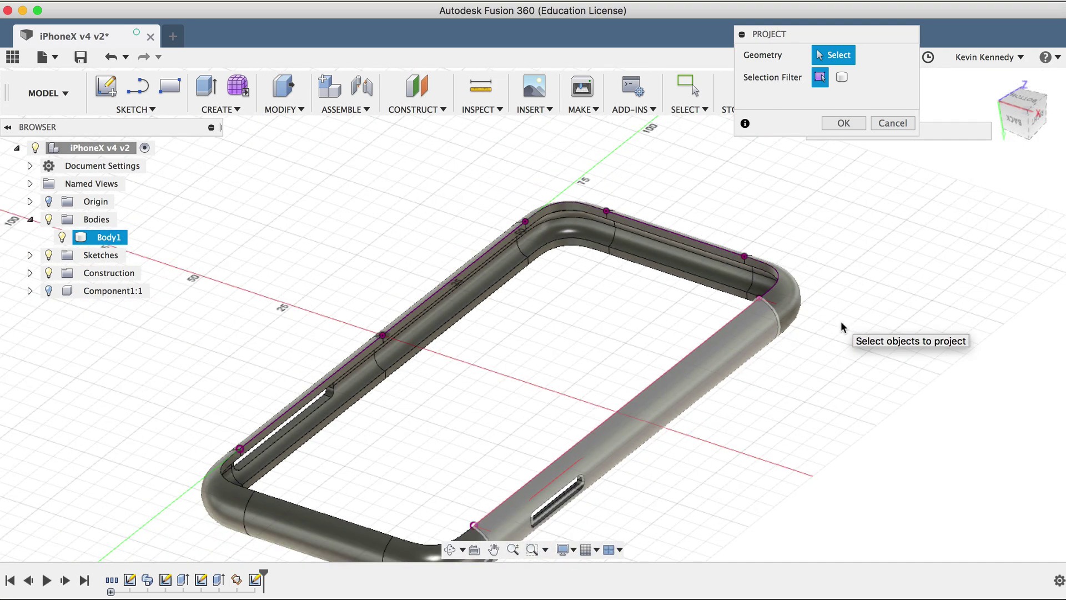
click(430, 543)
click(335, 519)
click(233, 466)
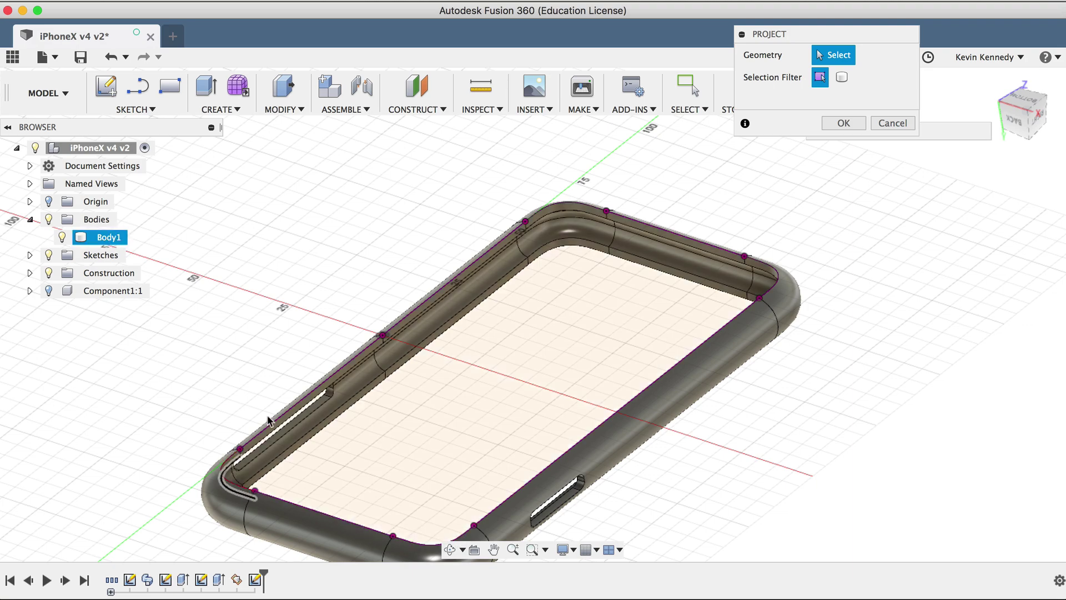
click(280, 418)
click(531, 220)
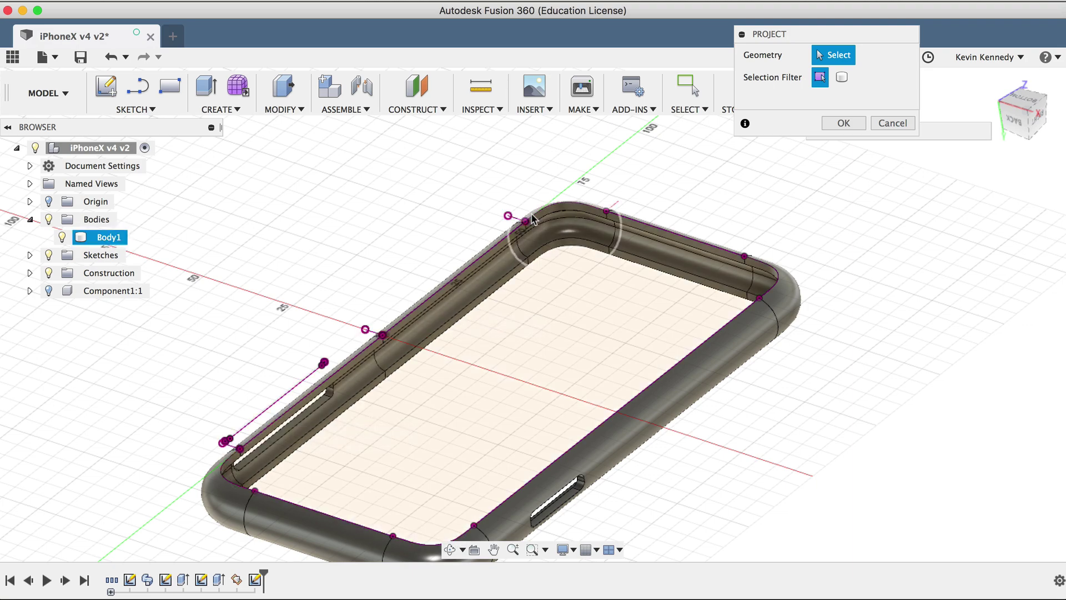
scroll(550, 211, up, 5)
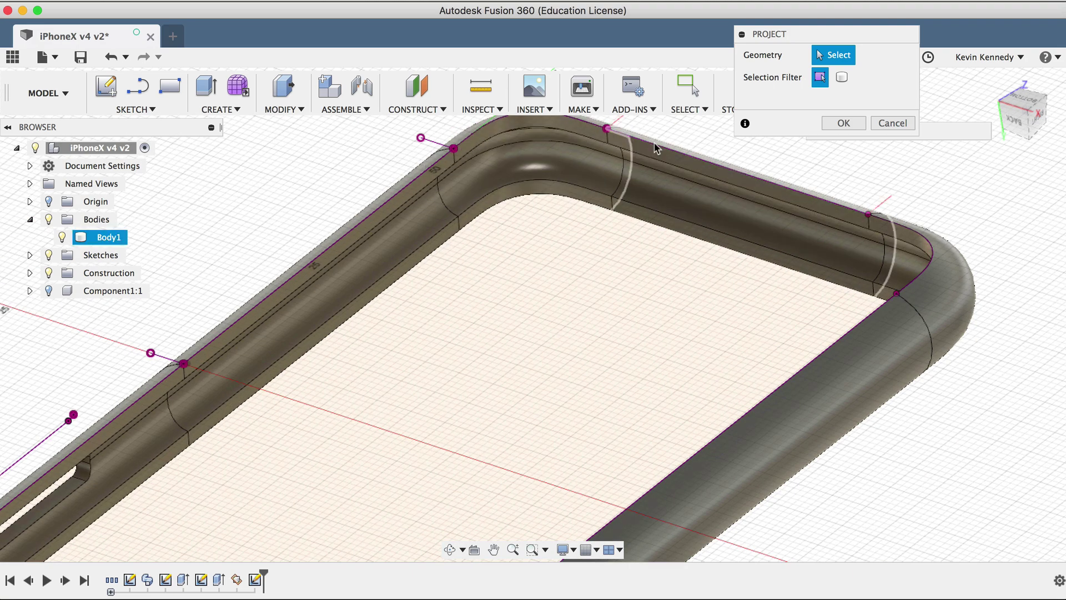
scroll(549, 278, down, 5)
- Extrude the closed back profile by -2 mm into the case and join it to the case body
key(e)
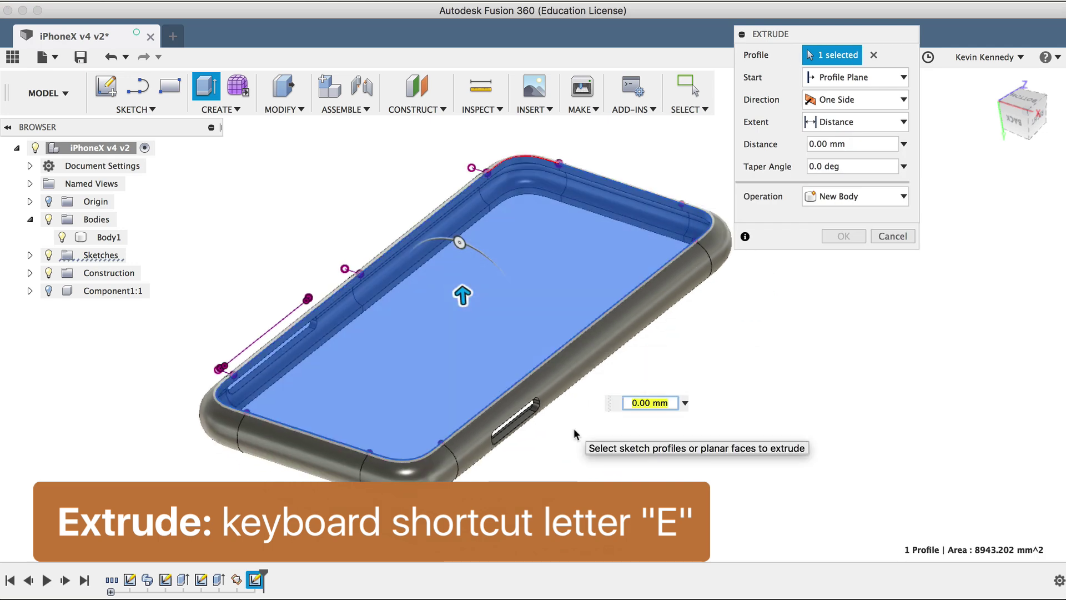
click(1014, 117)
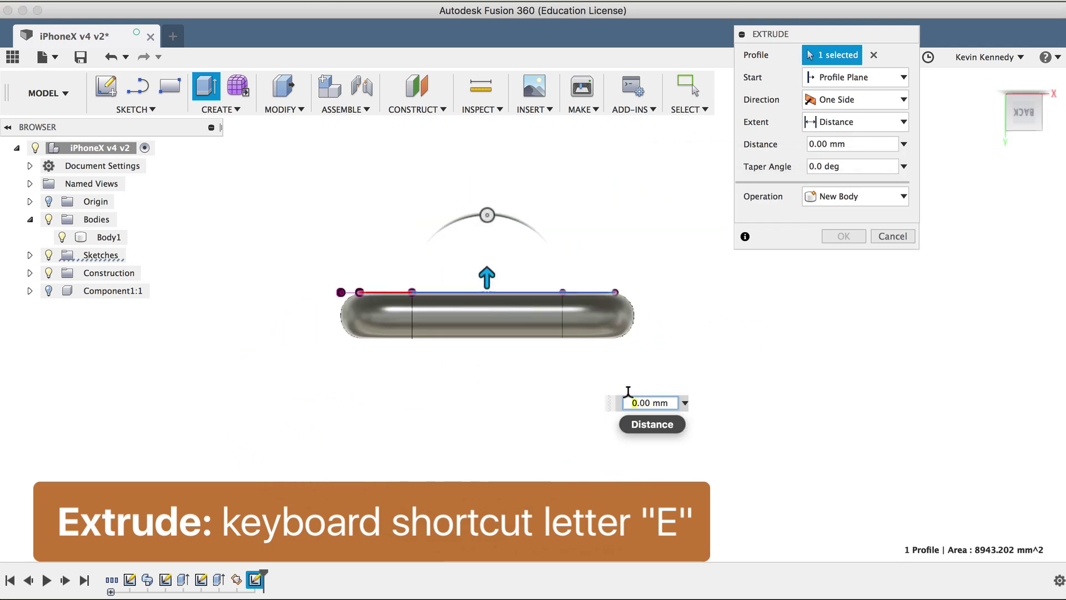
drag(487, 278, 487, 347)
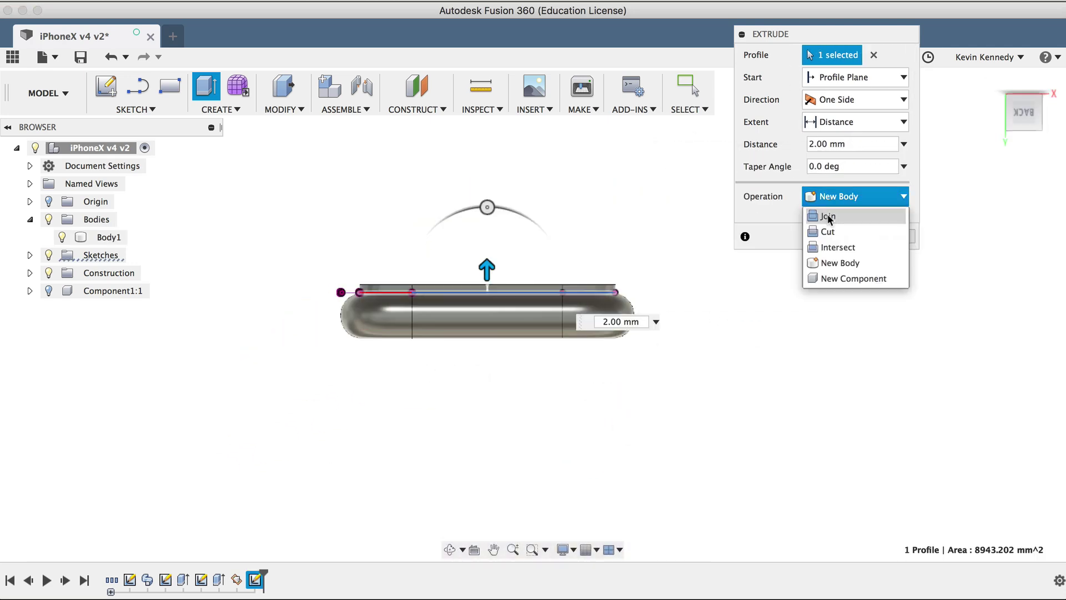
click(833, 213)
drag(590, 322, 606, 366)
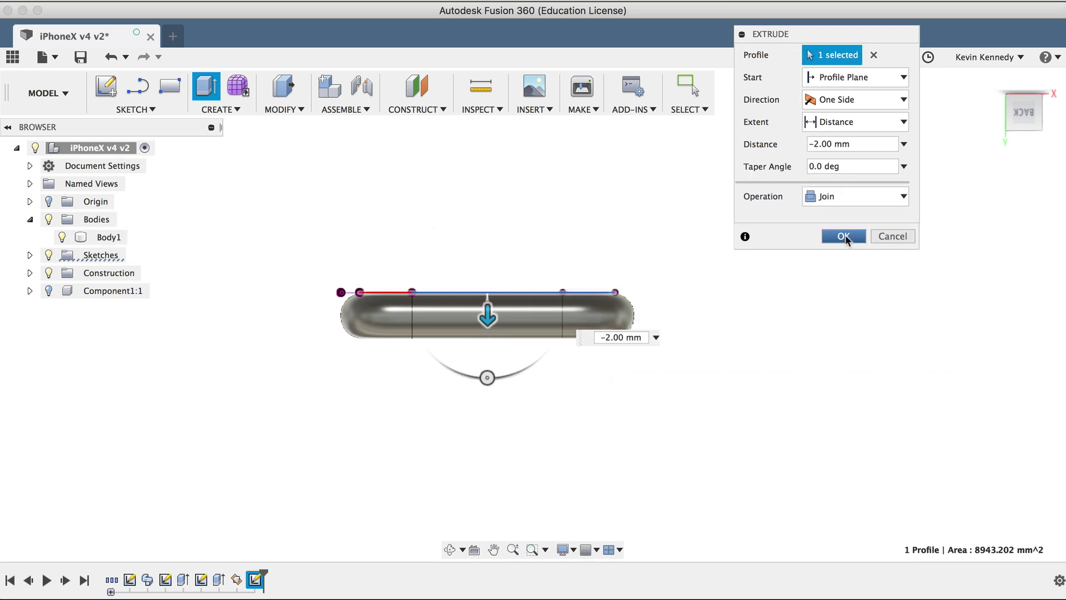
click(844, 236)
- Hide the case body and show the phone component
drag(1034, 113, 988, 142)
click(1034, 112)
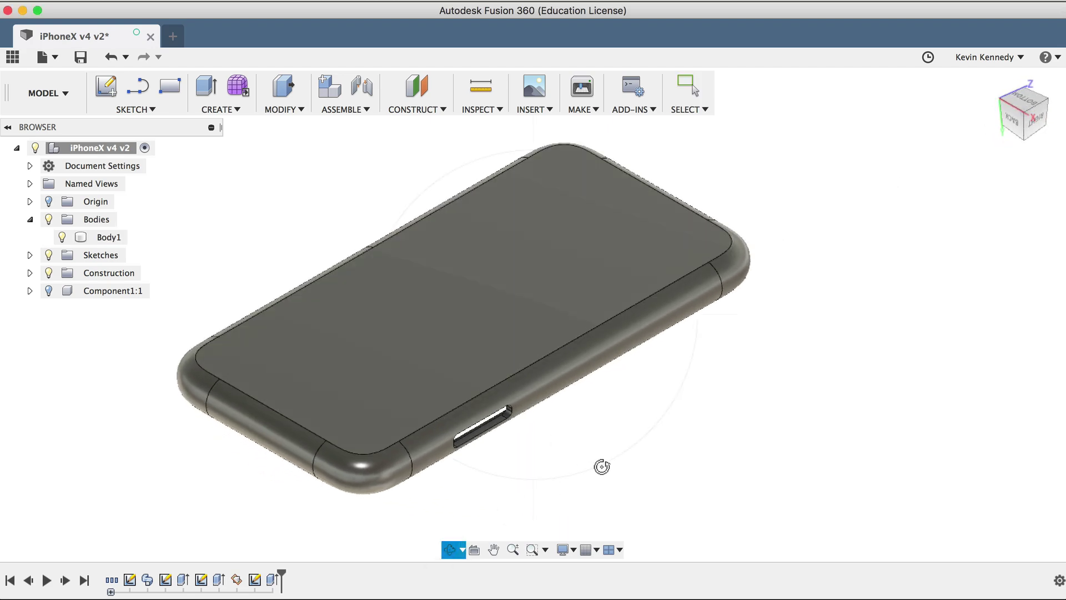
drag(602, 466, 419, 316)
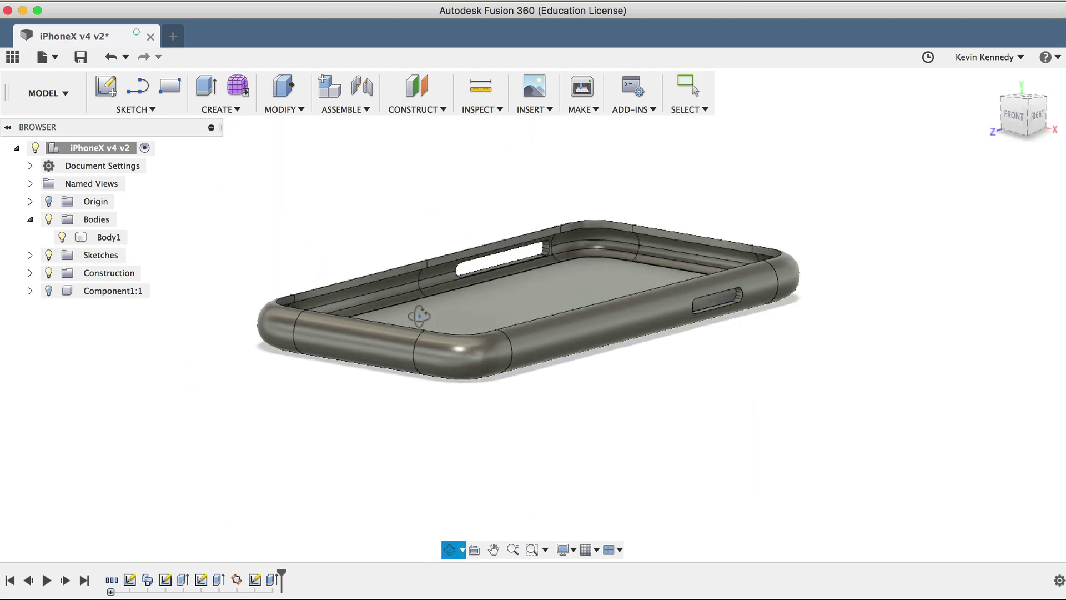
click(1031, 117)
scroll(837, 287, down, 1)
middle_drag(836, 287, 858, 316)
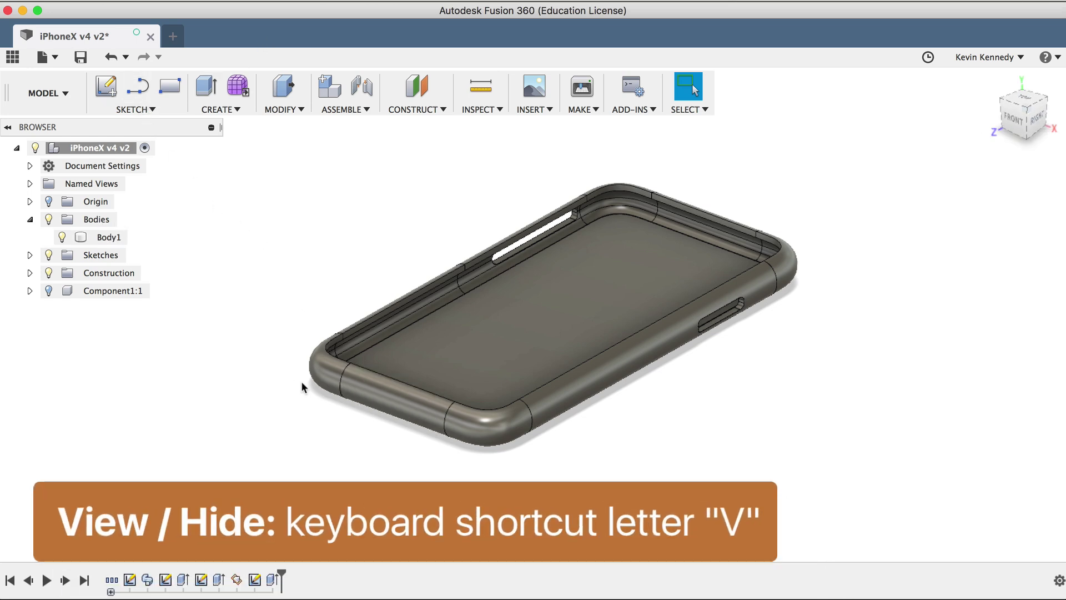
click(365, 391)
key(v)
click(56, 309)
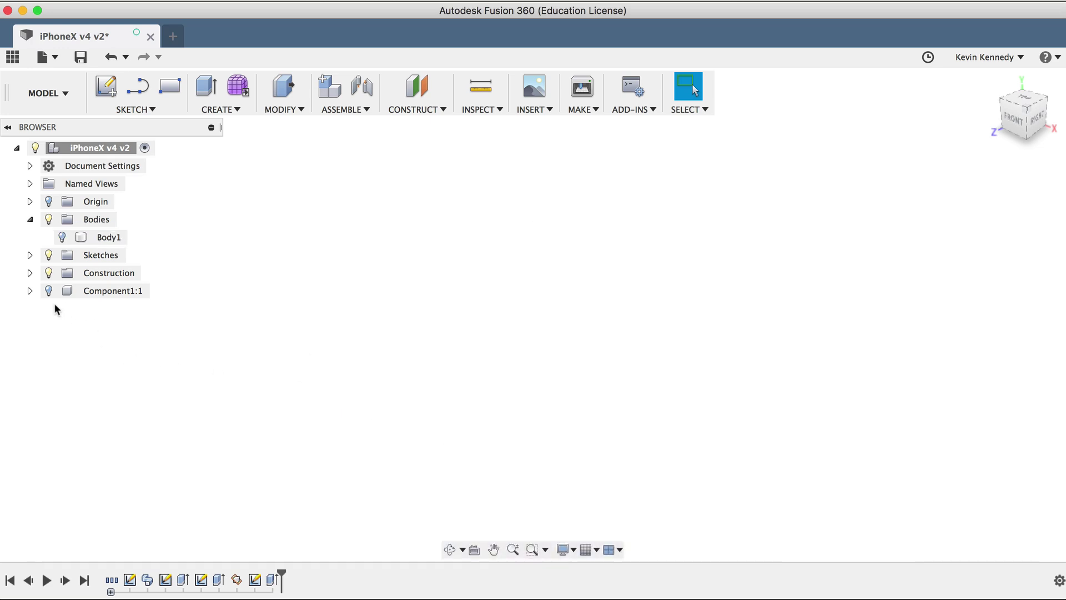
click(48, 289)
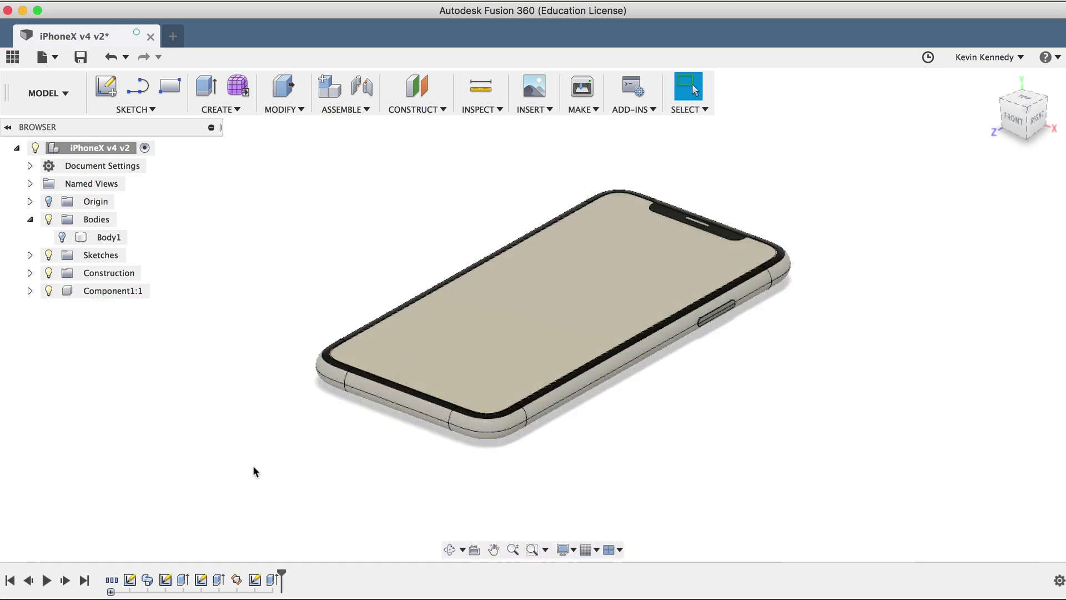
- Start a sketch on the phone's bottom end face and draw a slanted line about 15.8 mm long across its left portion
click(106, 86)
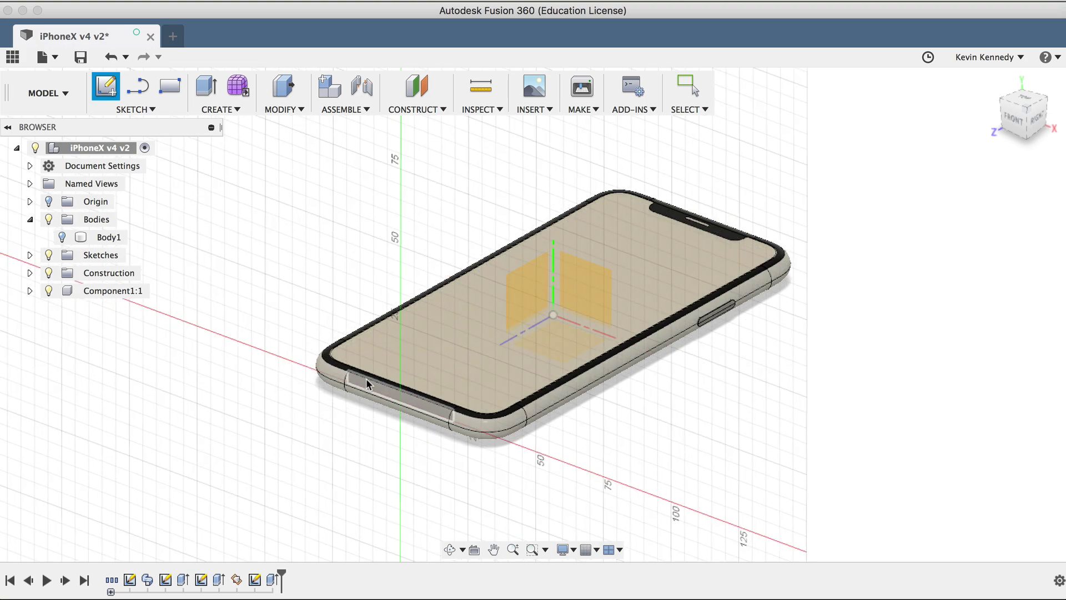
click(381, 392)
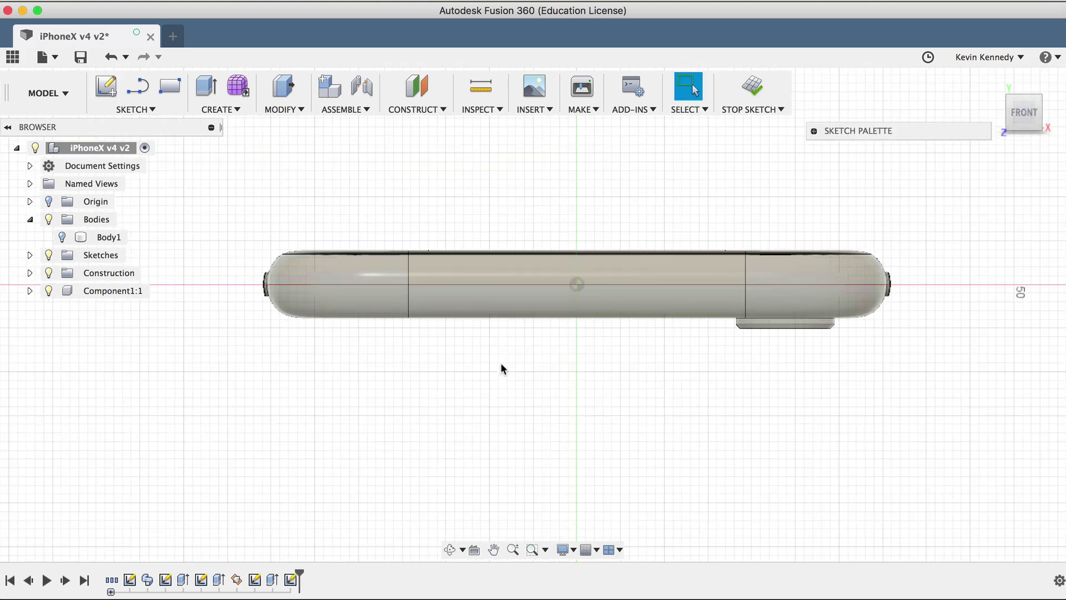
key(l)
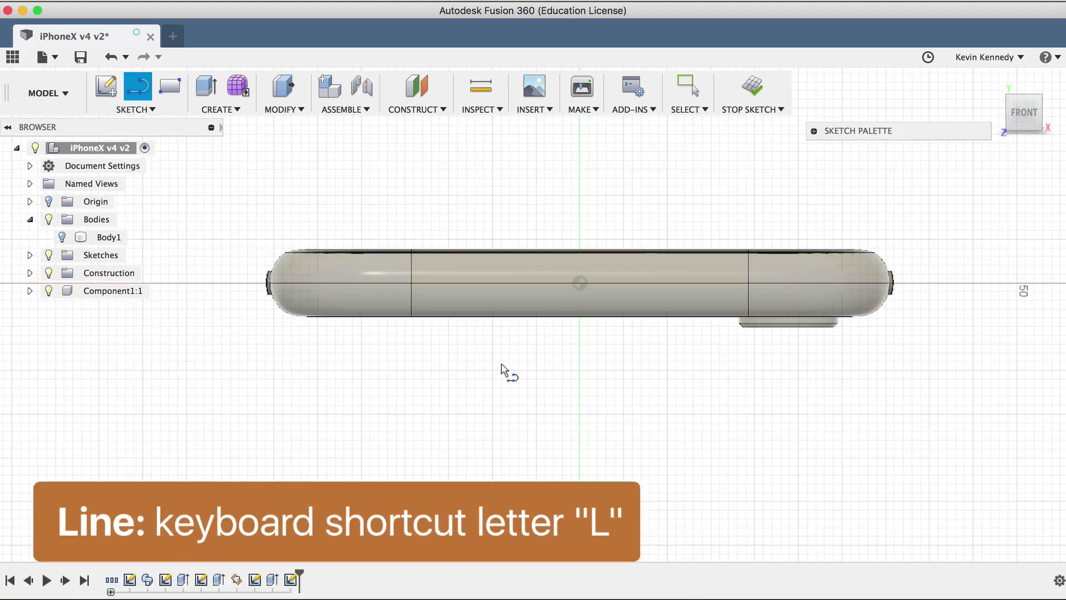
click(304, 221)
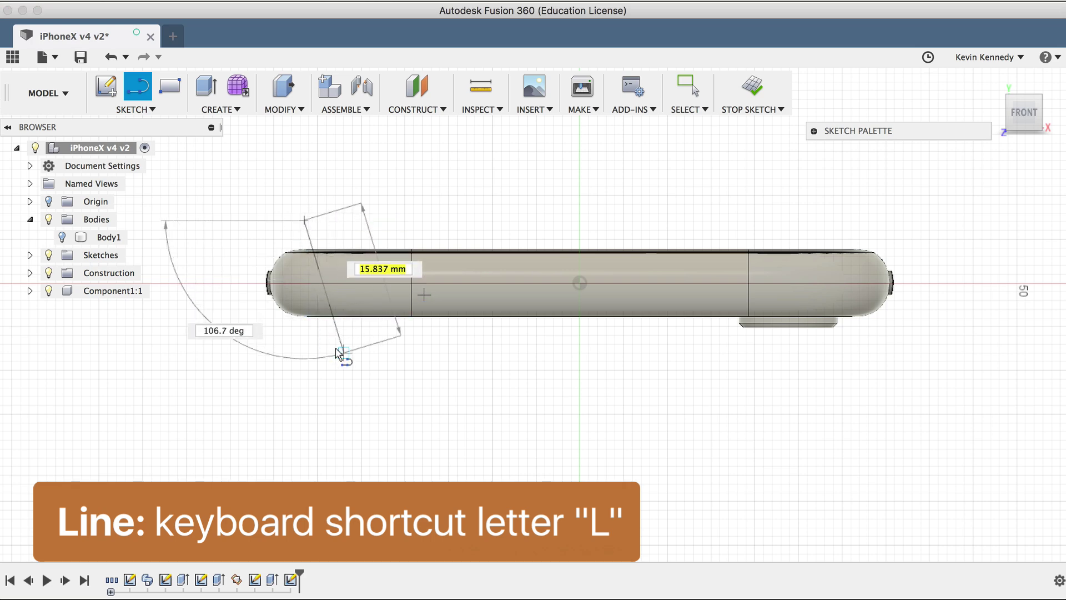
click(335, 353)
key(Escape)
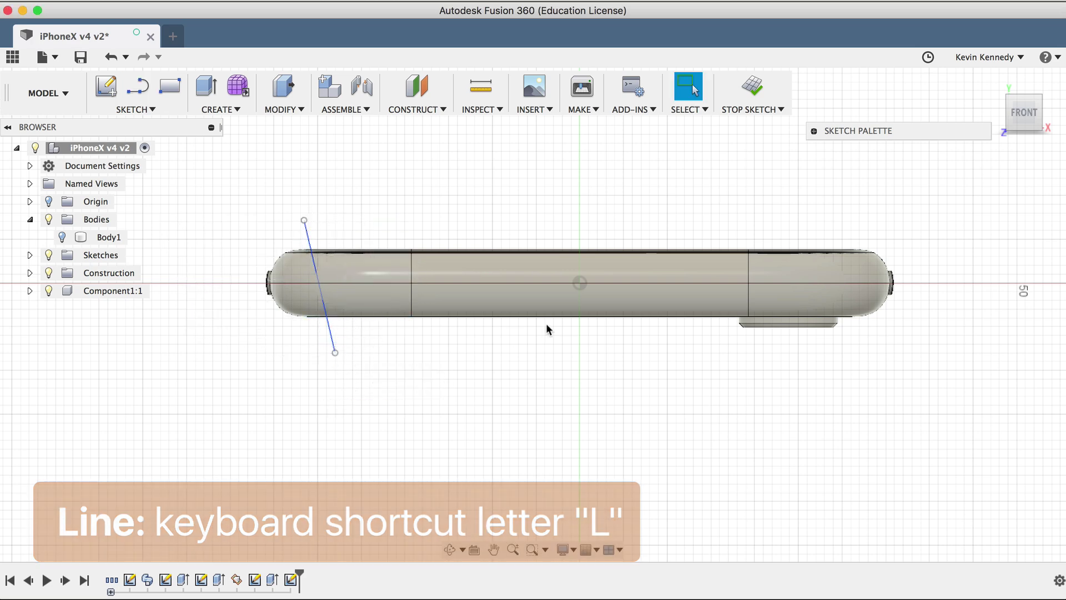
- Draw a vertical line from the origin down past the phone's back and convert it to a construction line
click(579, 283)
click(579, 370)
key(Escape)
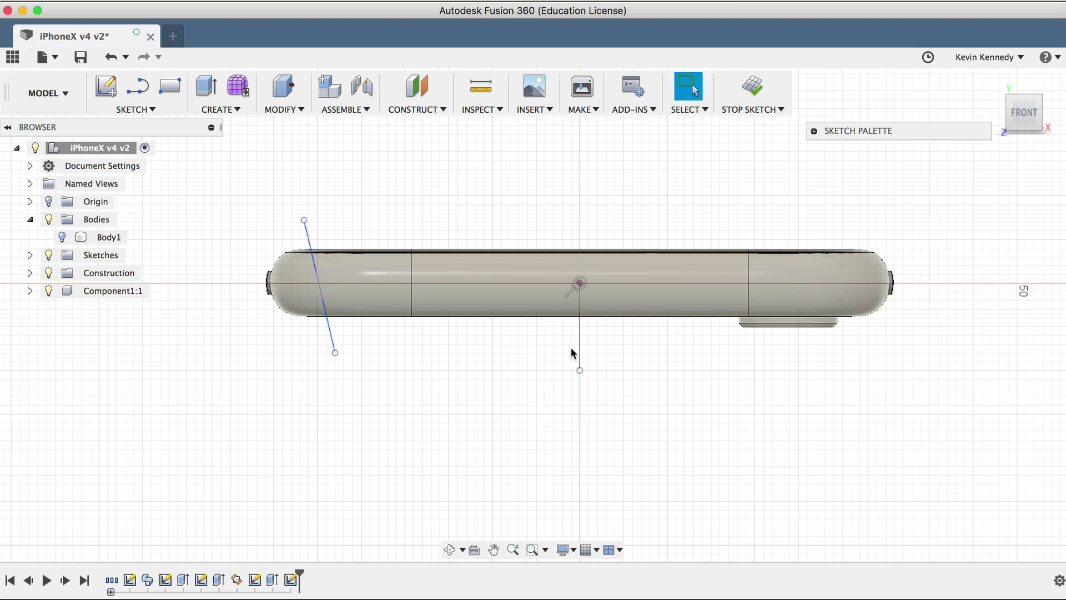
click(580, 351)
key(x)
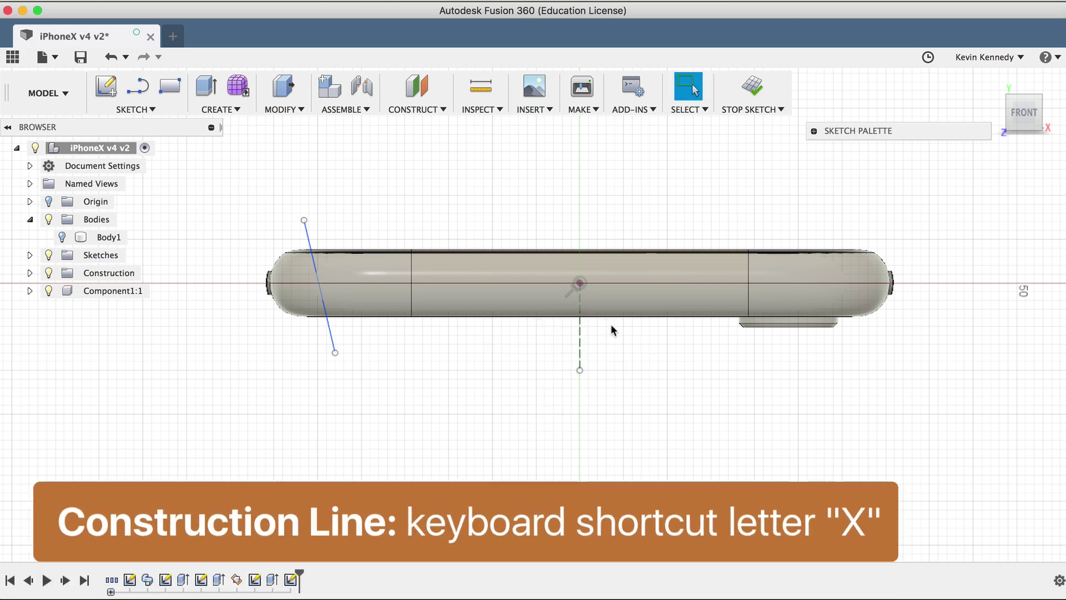
- Mirror the slanted sketch line across the vertical construction line
click(159, 108)
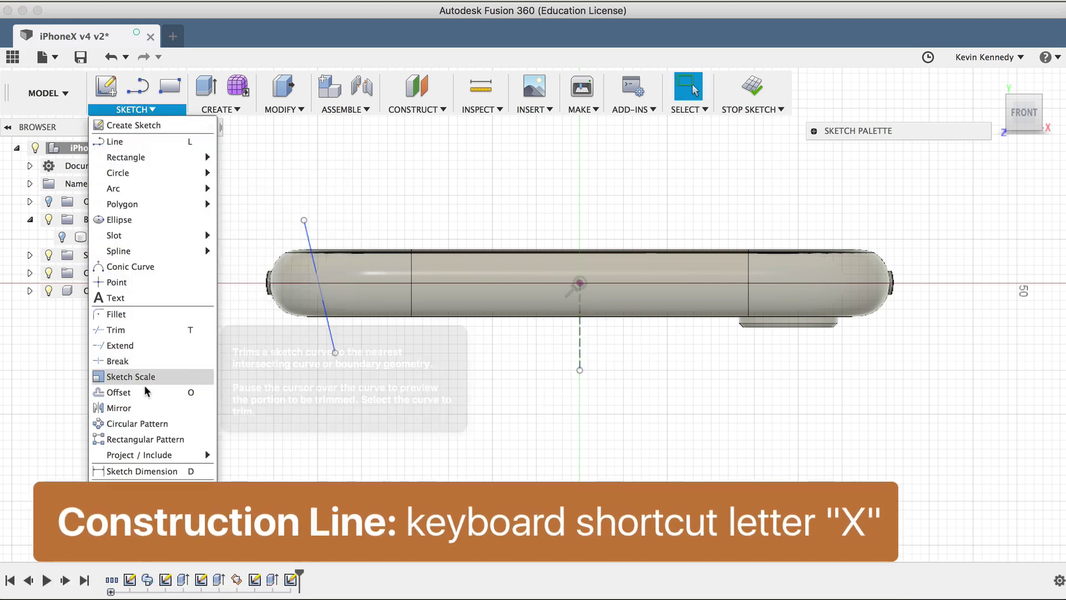
click(145, 403)
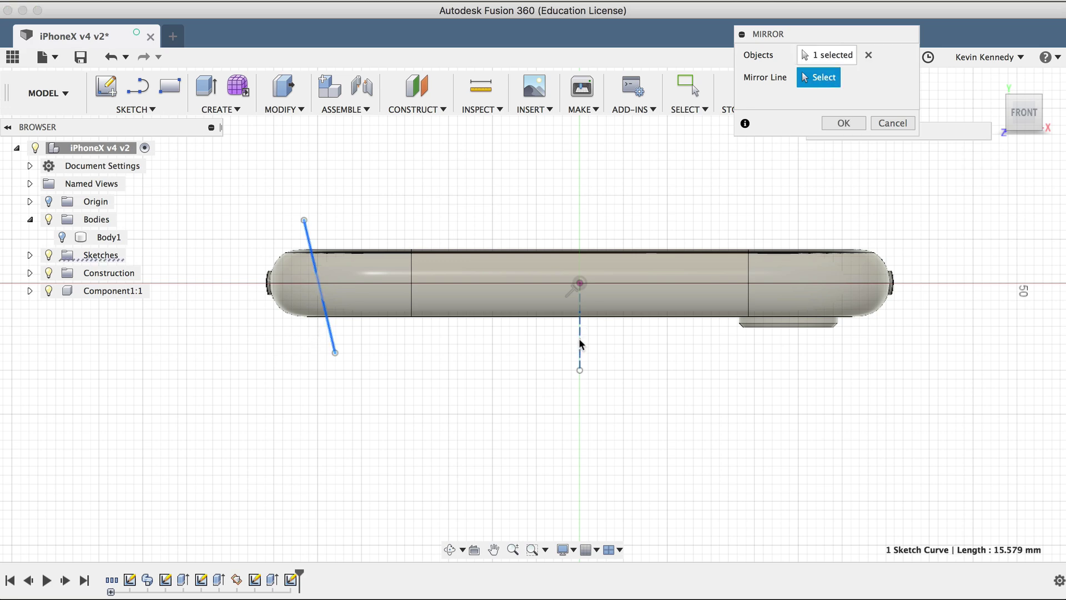
click(854, 122)
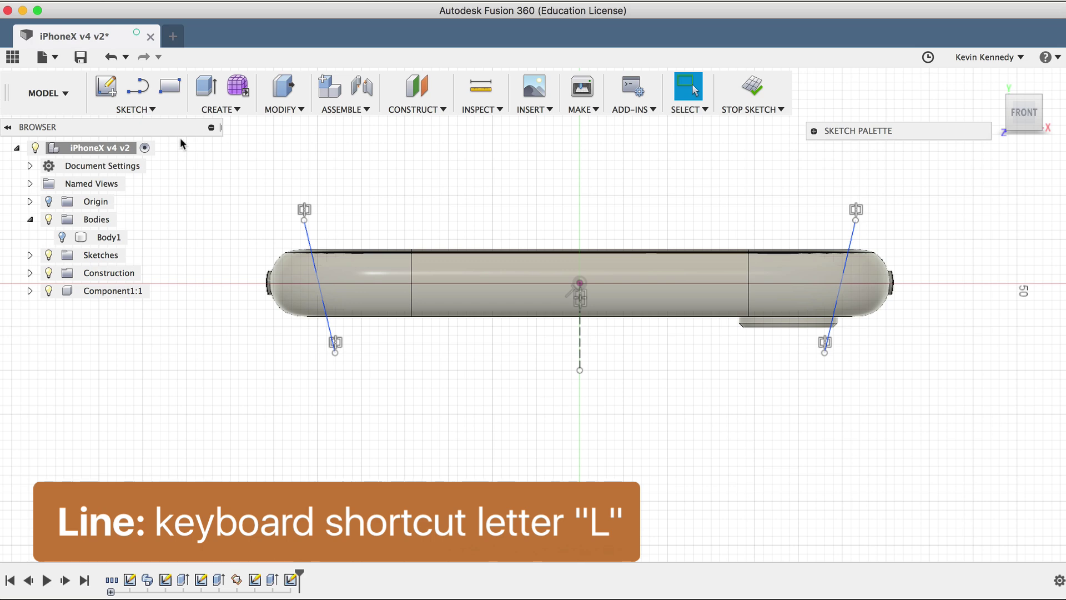
- Close the bottom-end profile with a line joining the slanted lines' upper ends and another between them along the phone's back edge
click(305, 209)
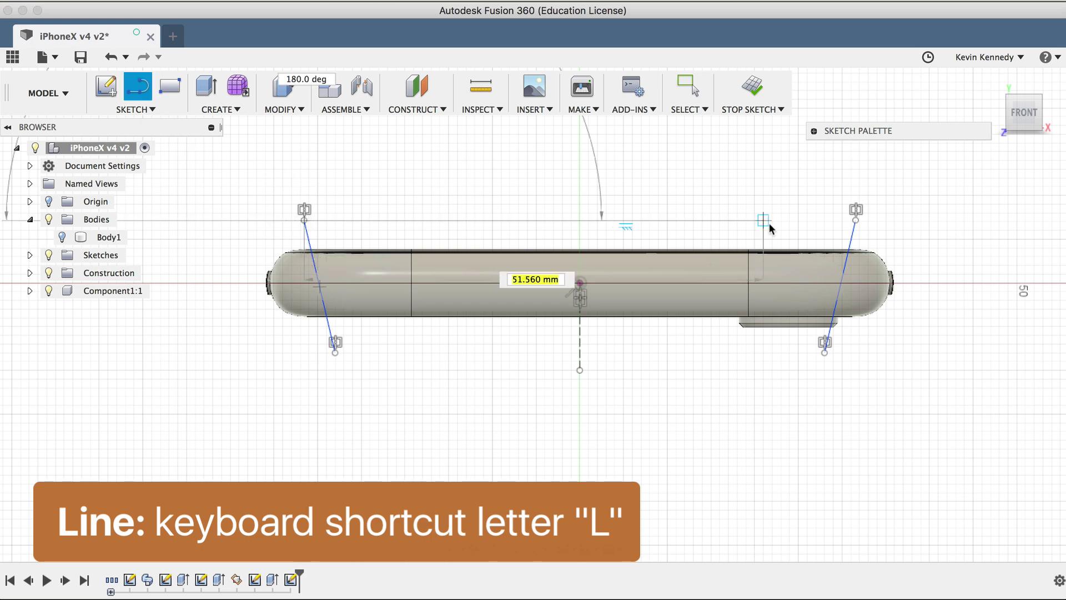
click(856, 209)
scroll(615, 307, up, 5)
scroll(281, 318, left, 5)
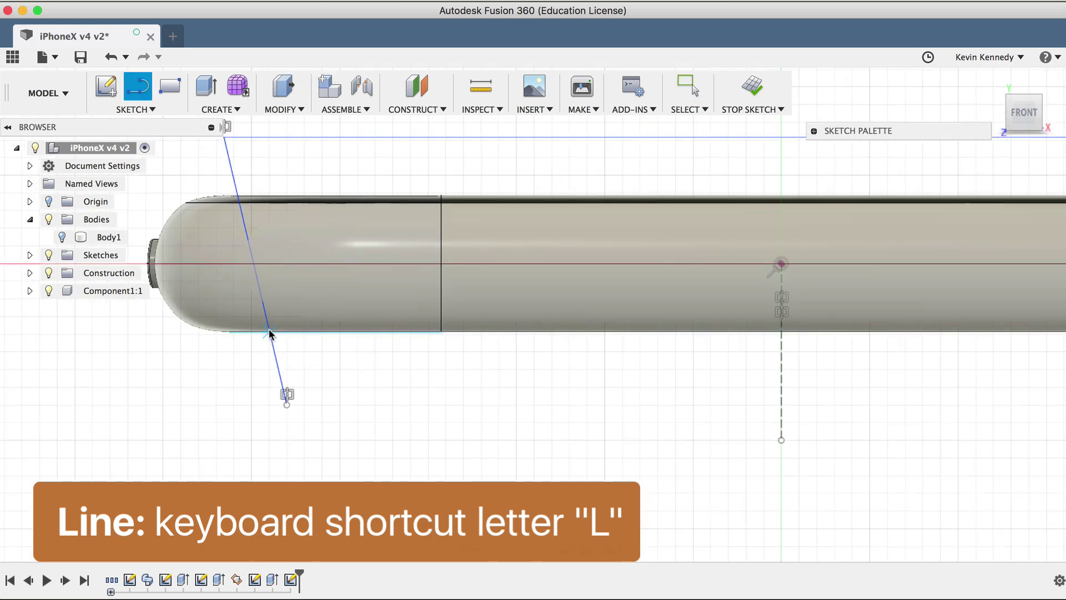
click(268, 331)
scroll(558, 355, right, 5)
scroll(674, 326, right, 4)
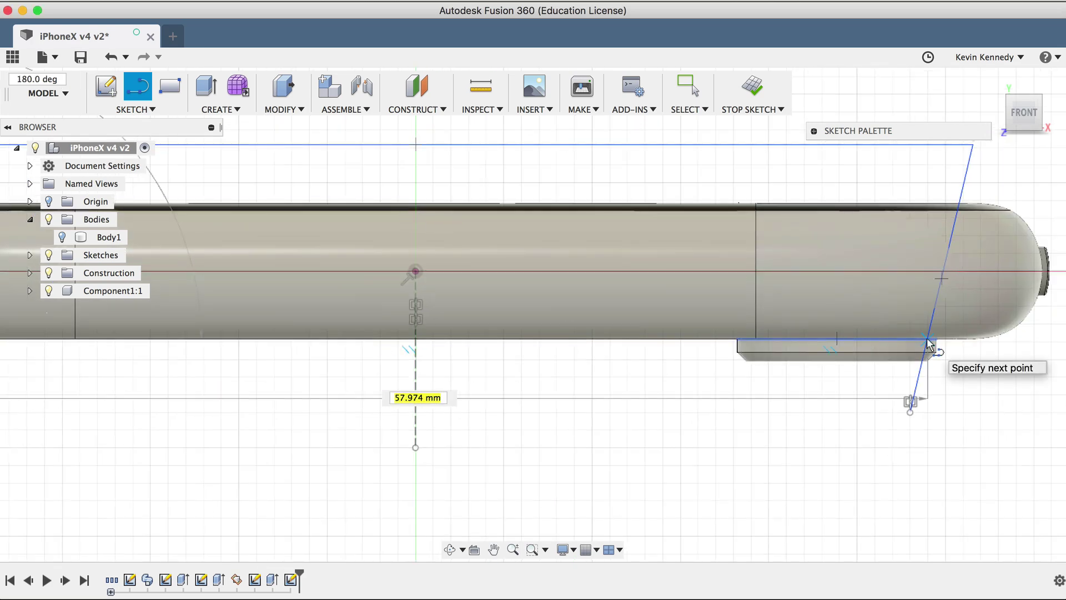
click(928, 338)
scroll(911, 389, down, 3)
scroll(911, 394, down, 3)
key(Escape)
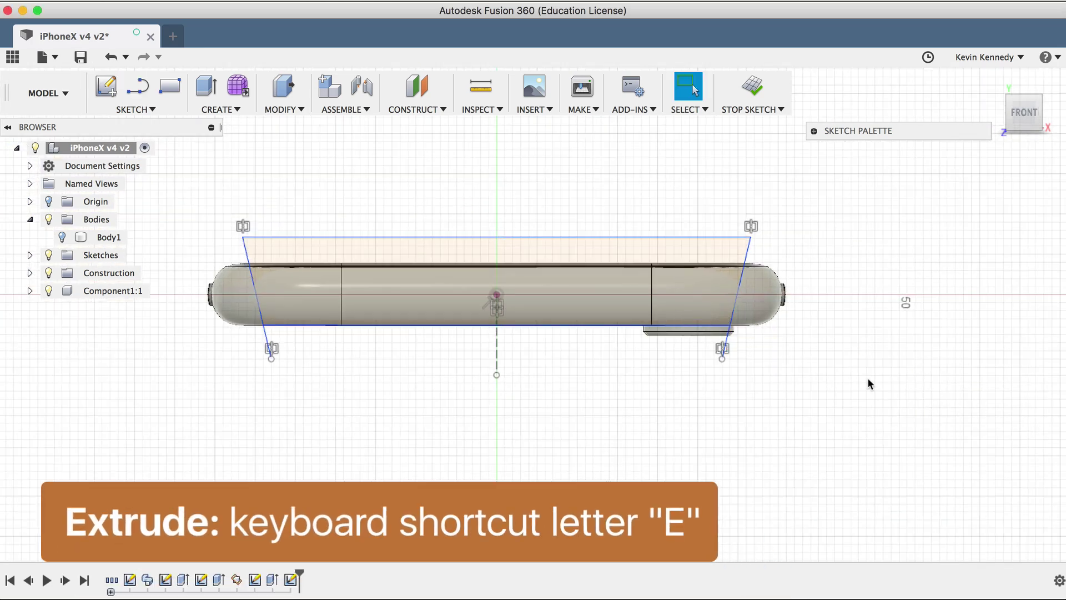
key(e)
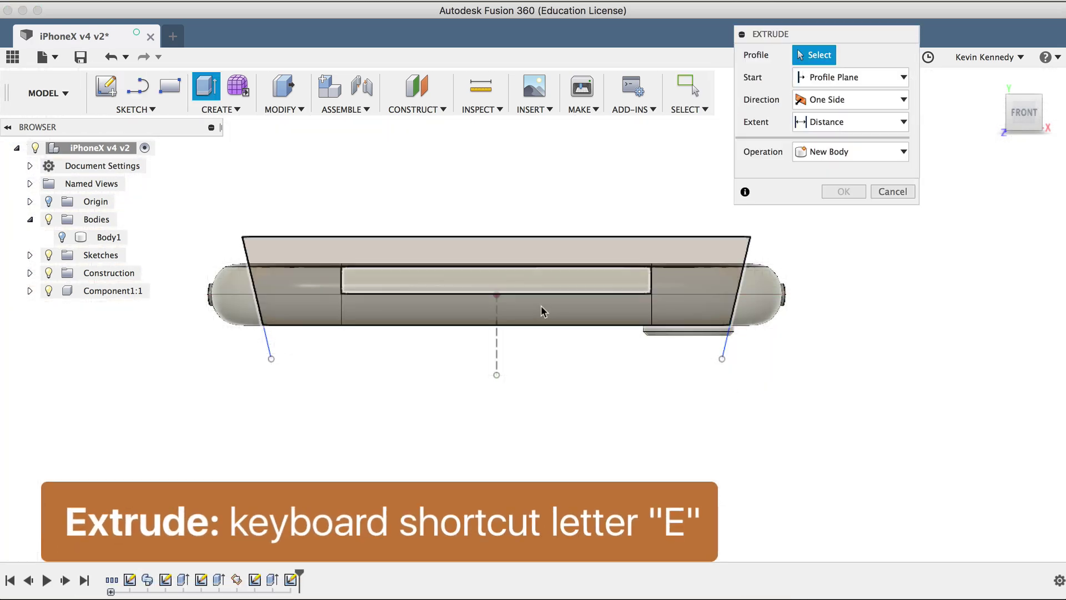
click(540, 305)
click(542, 289)
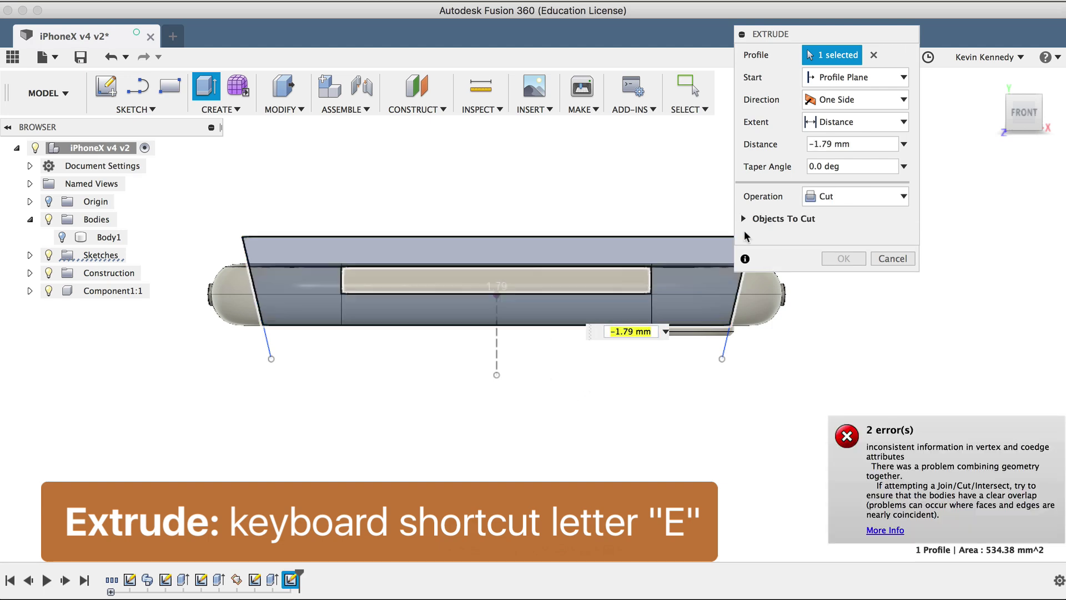
click(892, 257)
- Set up a two-sided cut Extrude from both regions of the bottom-end profile
click(581, 272)
key(e)
click(576, 254)
click(537, 290)
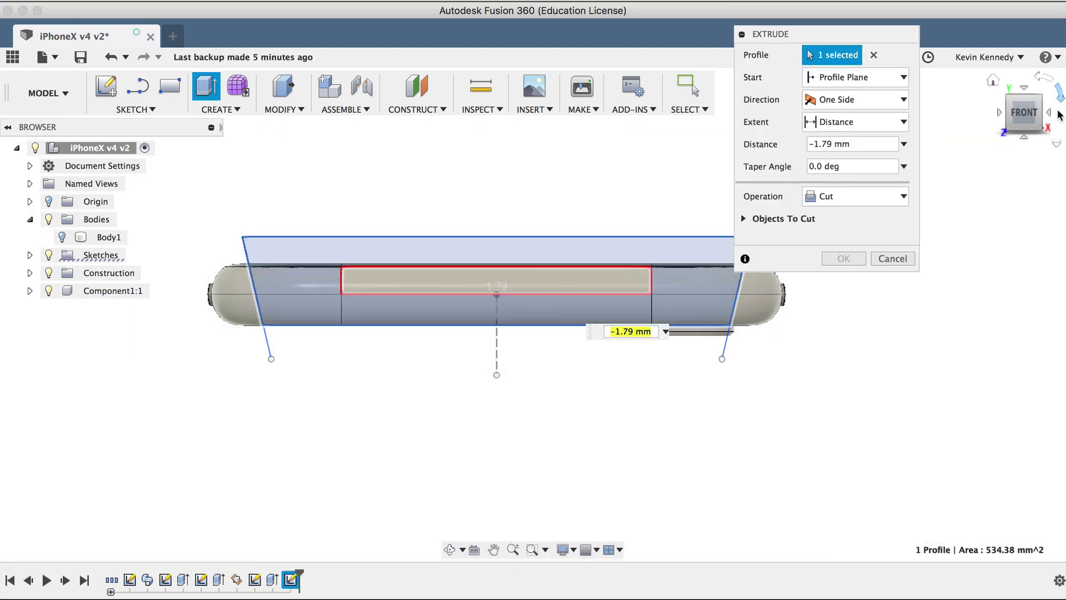
click(1041, 113)
click(511, 279)
click(856, 100)
click(852, 136)
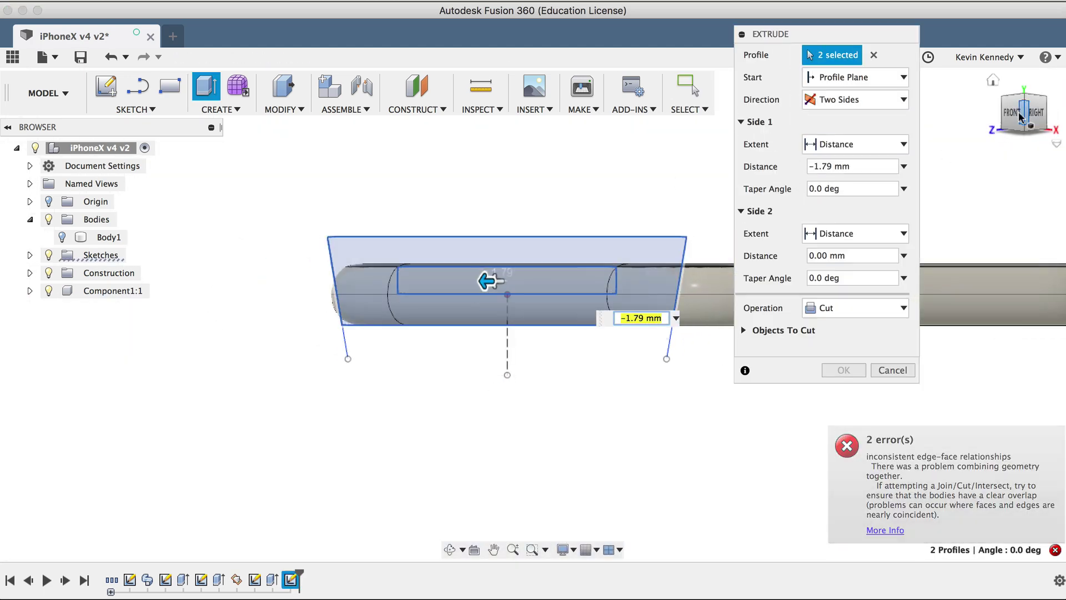
- Extend the cut -11 mm on side 1 and -9 mm on side 2, and complete the extrusion
click(1024, 106)
drag(481, 285, 425, 311)
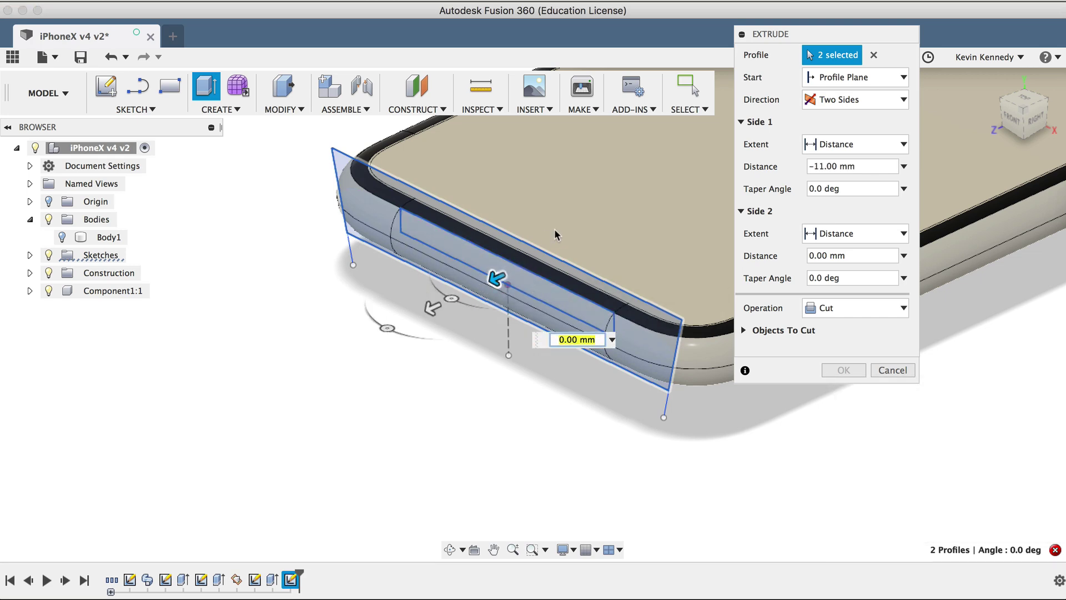
drag(495, 284, 571, 238)
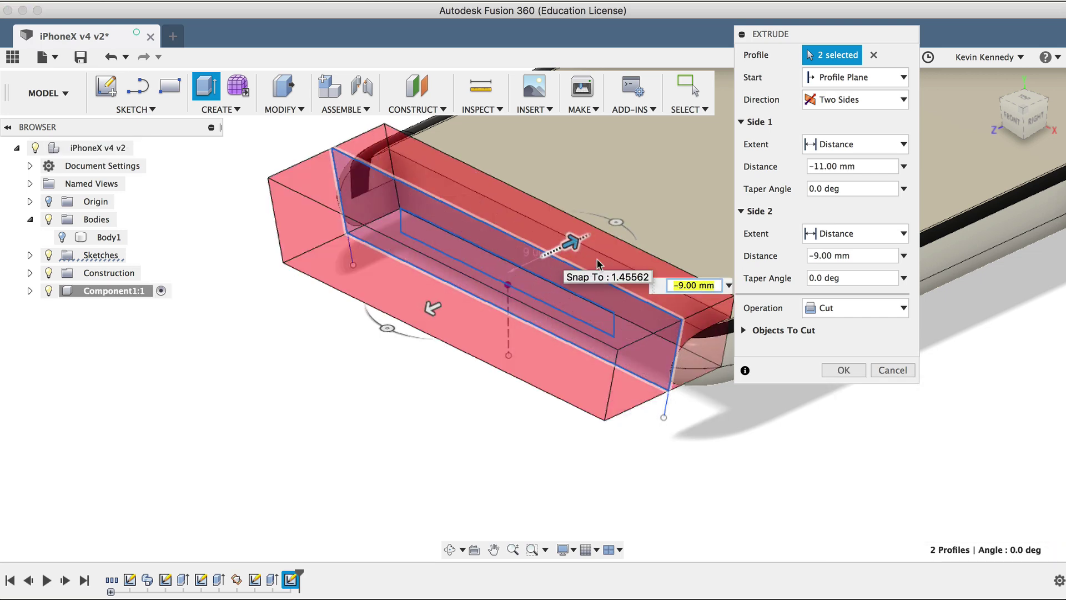
click(843, 371)
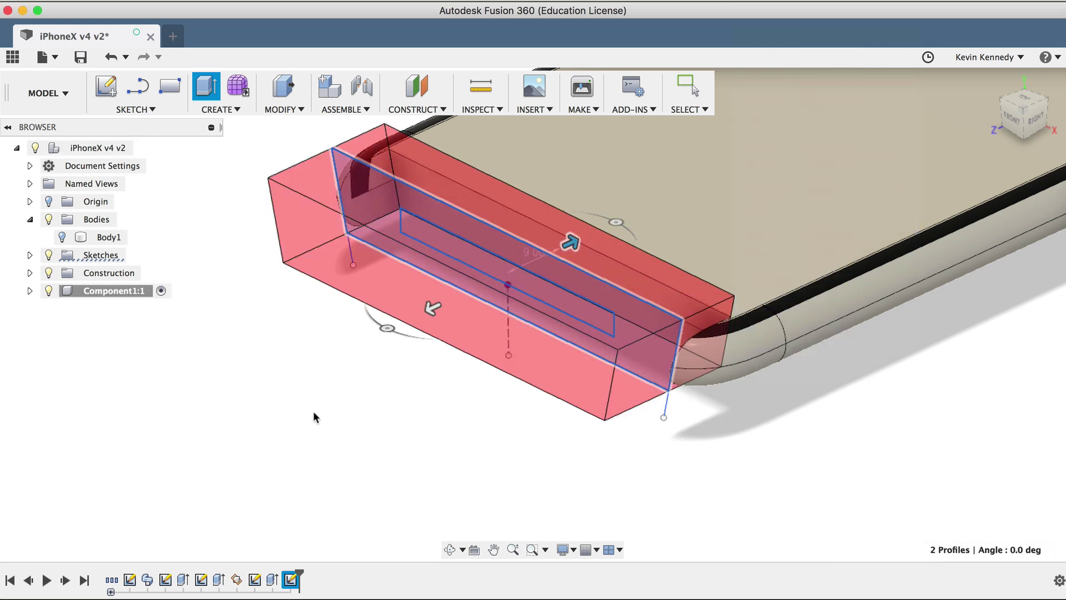
- Show the case body and edit the bottom-end cut to affect only Body1, excluding Body5, Body6 and Body8
click(62, 237)
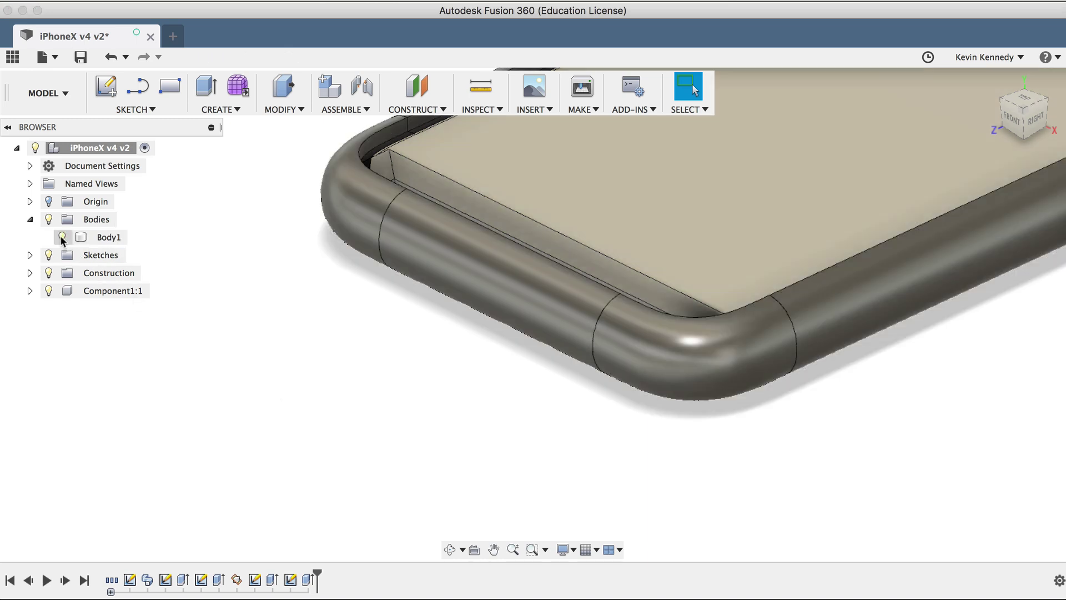
double_click(304, 579)
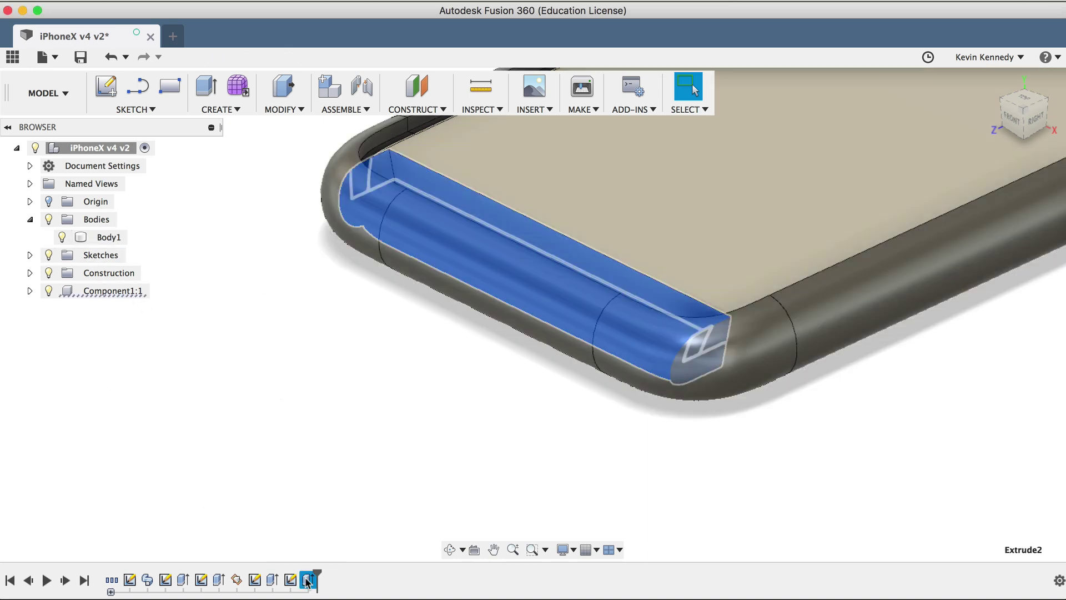
click(745, 330)
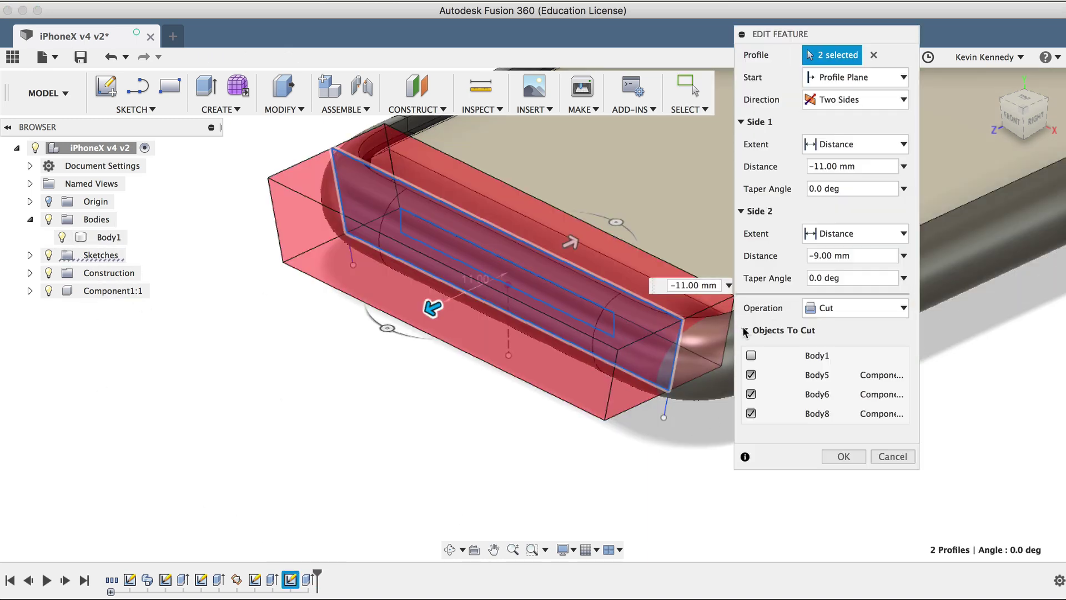
click(751, 355)
click(751, 375)
click(751, 395)
click(750, 413)
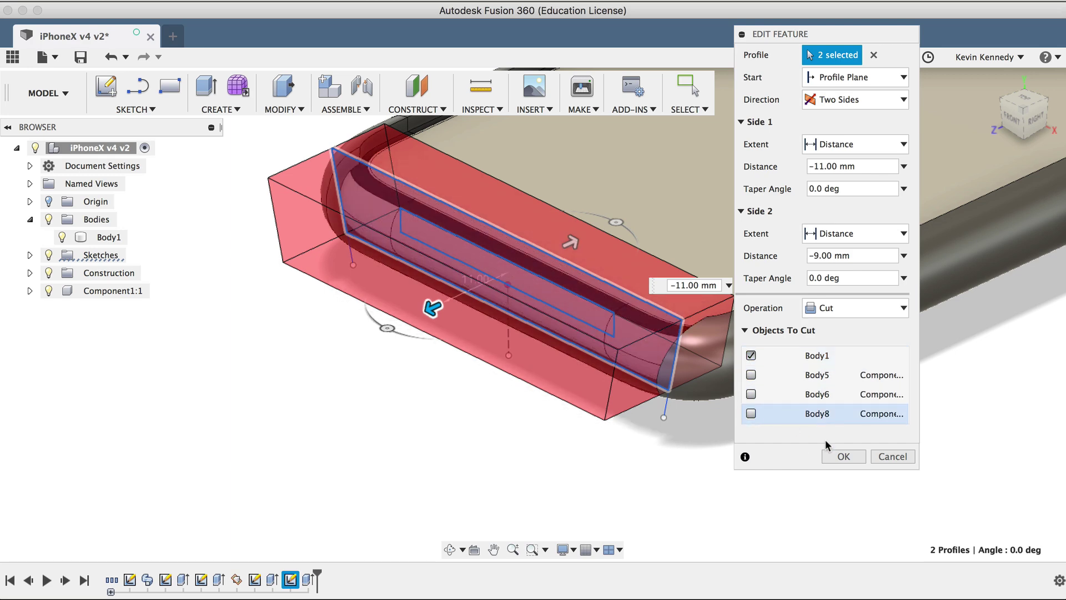
click(841, 455)
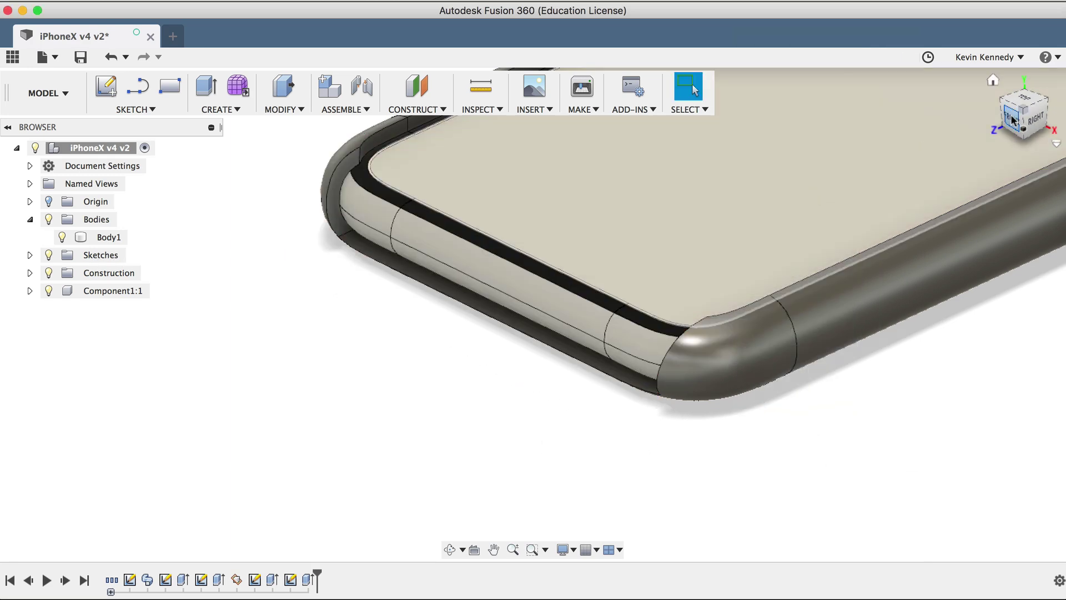
- Hide the case body to expose the phone's back and camera bump
click(1012, 109)
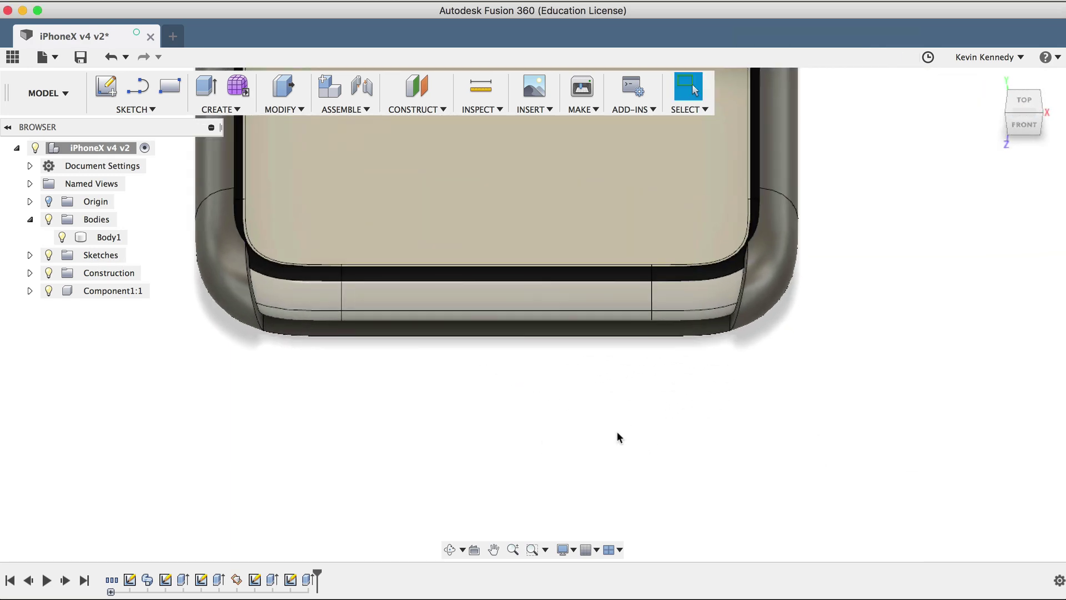
shift+middle_drag(954, 169, 959, 53)
click(1025, 128)
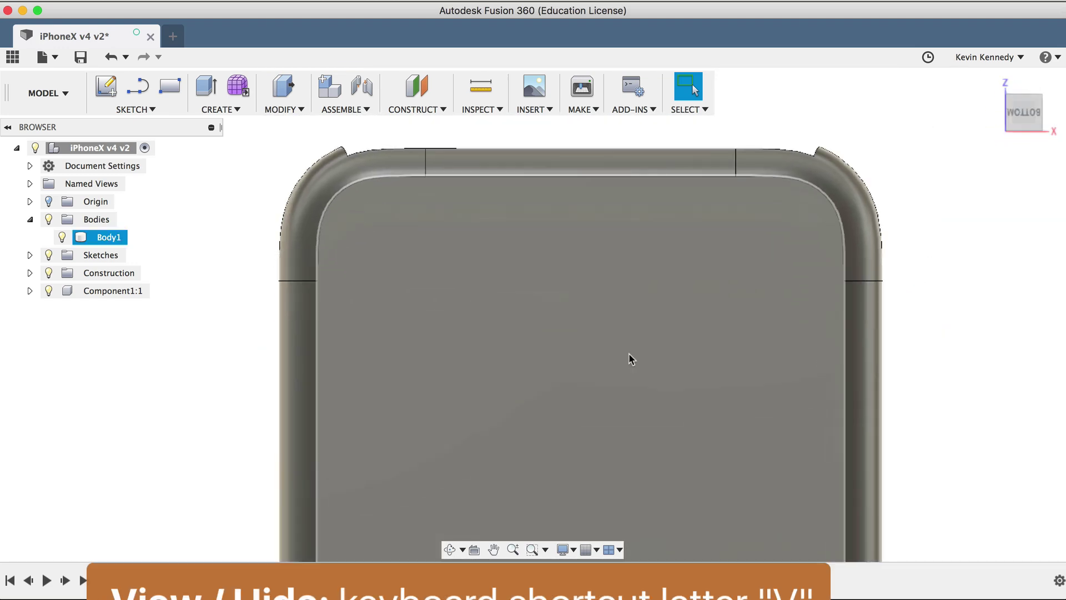
scroll(629, 355, down, 5)
scroll(628, 353, down, 3)
click(622, 363)
key(v)
- Sketch two center circles about 15 mm in diameter on the phone's back, centered on the camera bump's two rounded ends
scroll(622, 428, down, 5)
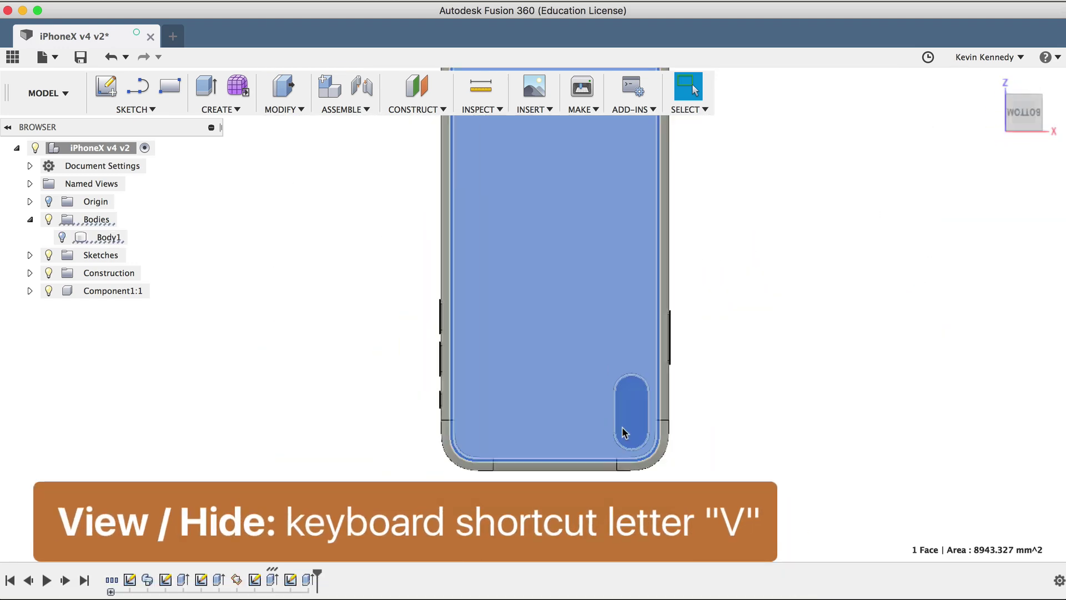
key(c)
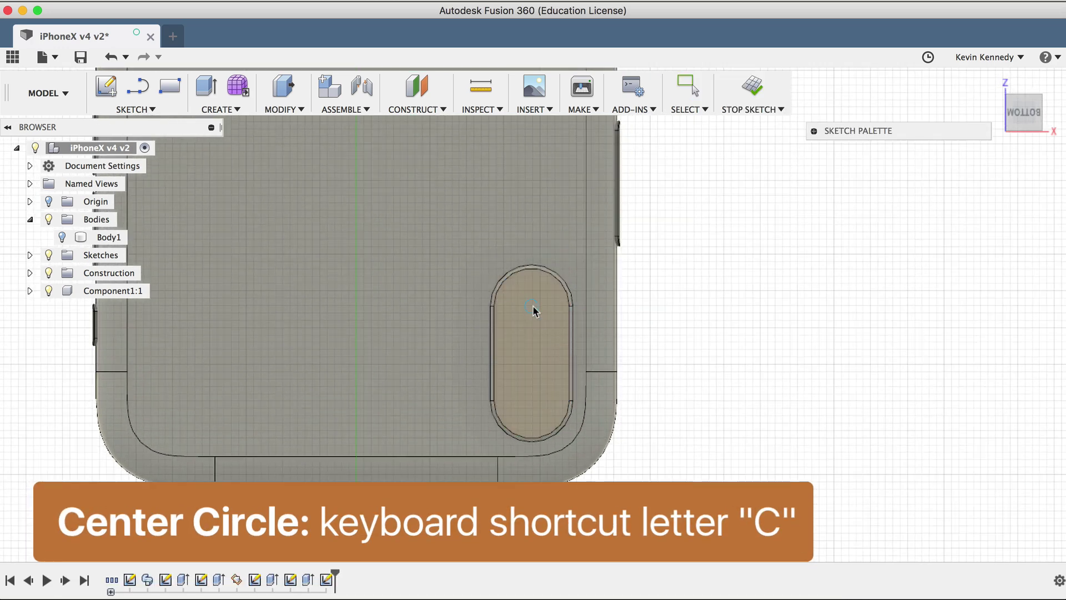
click(531, 306)
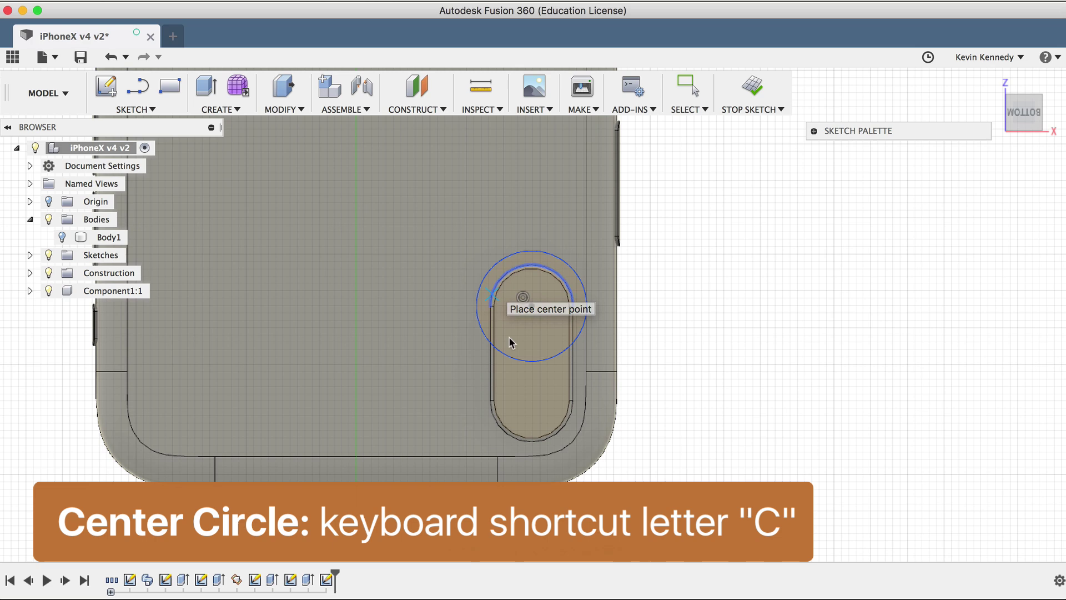
click(532, 400)
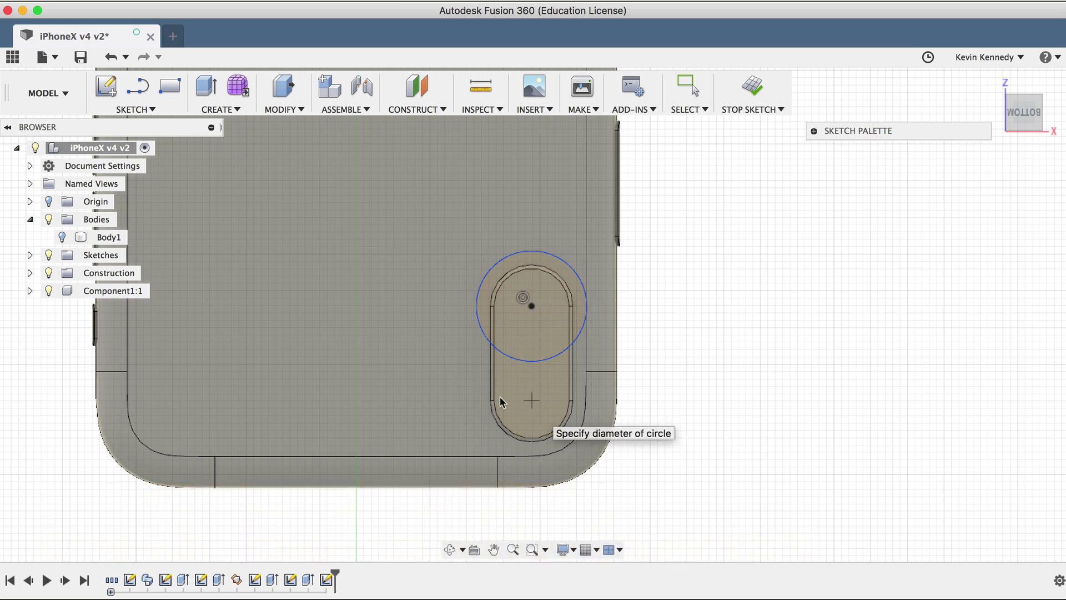
click(478, 403)
key(Escape)
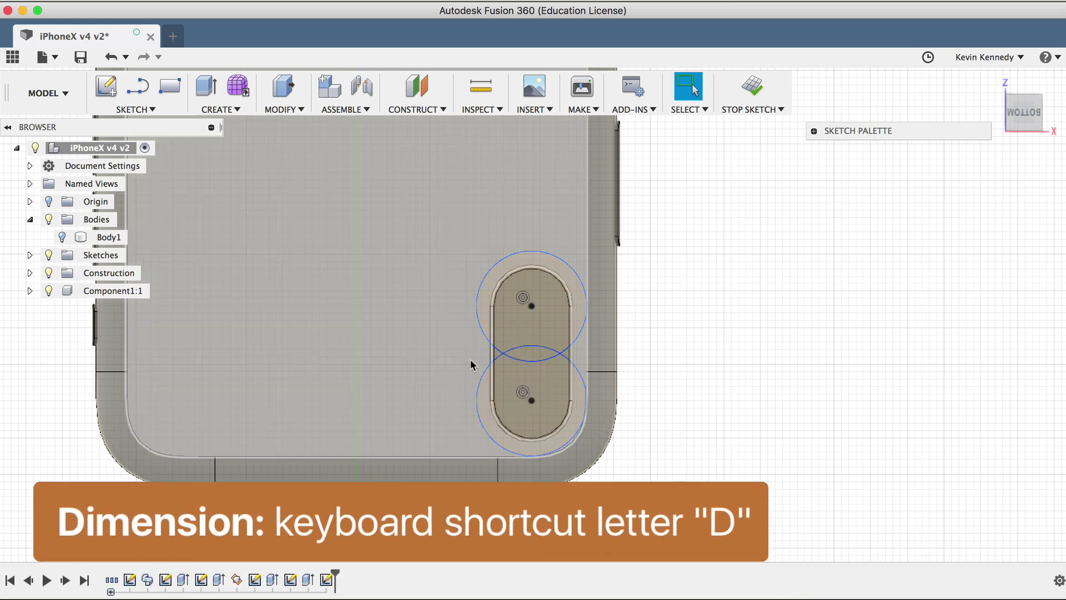
- Dimension both camera circles to 13 mm in diameter
key(d)
click(477, 307)
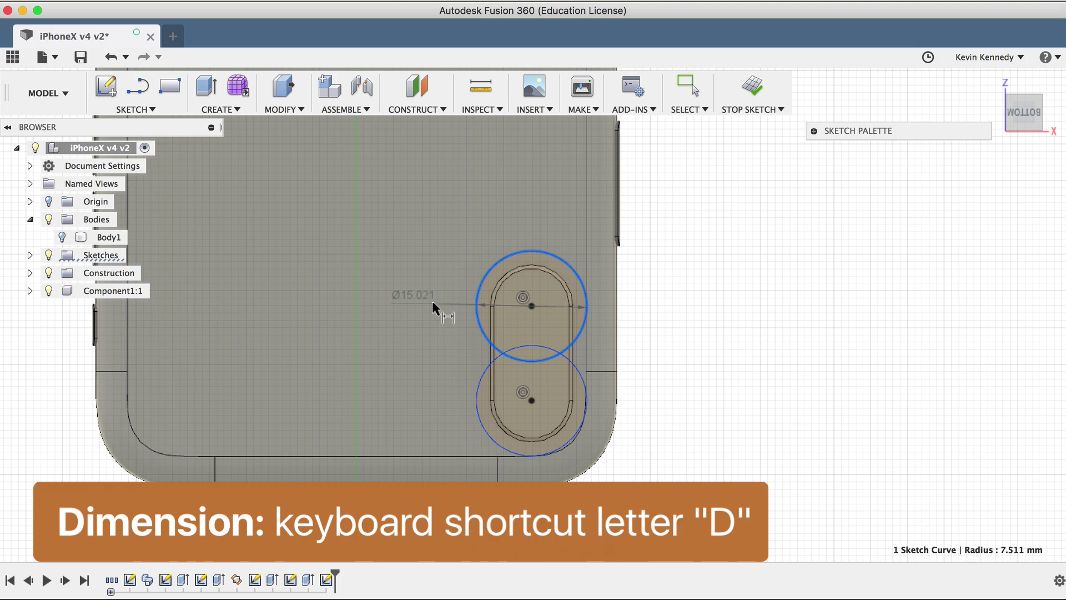
click(432, 301)
text(13)
key(Return)
click(471, 396)
click(429, 407)
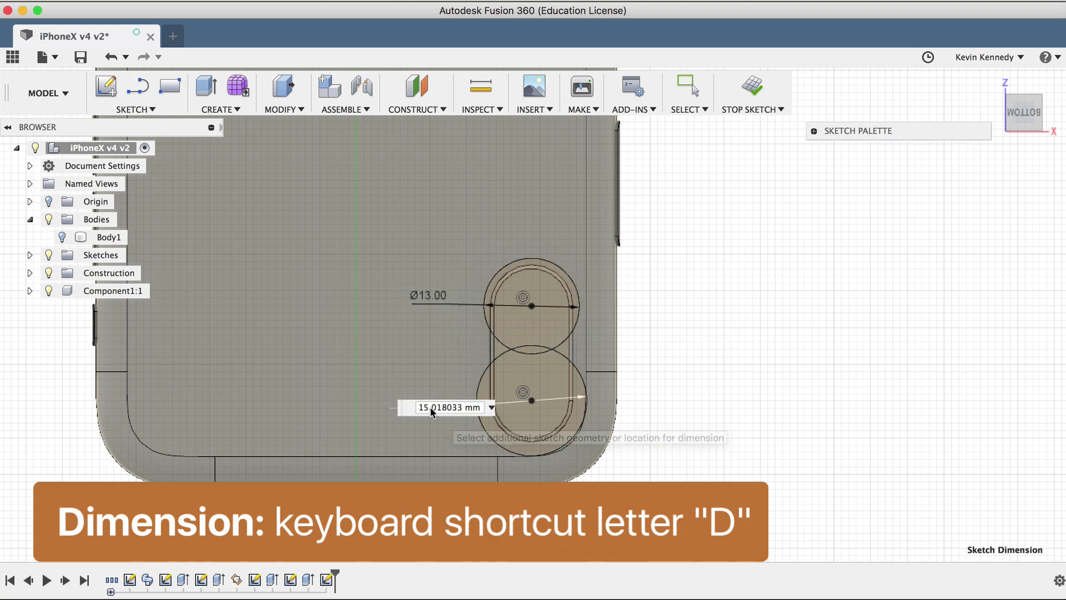
text(13)
key(Return)
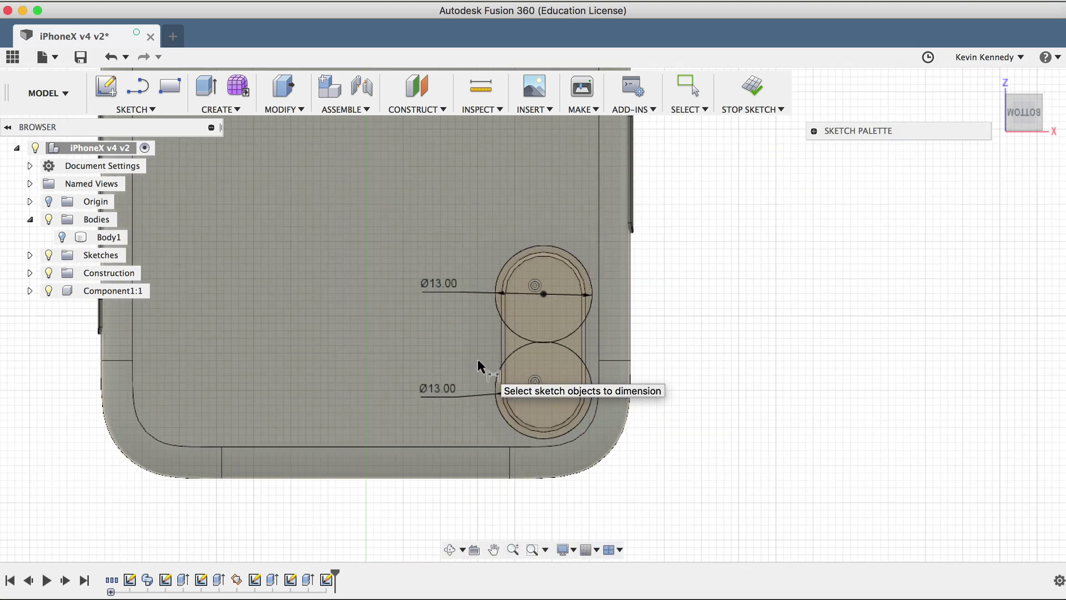
- Join the outer sides of the two camera circles with a vertical line on each side
key(l)
scroll(493, 404, up, 5)
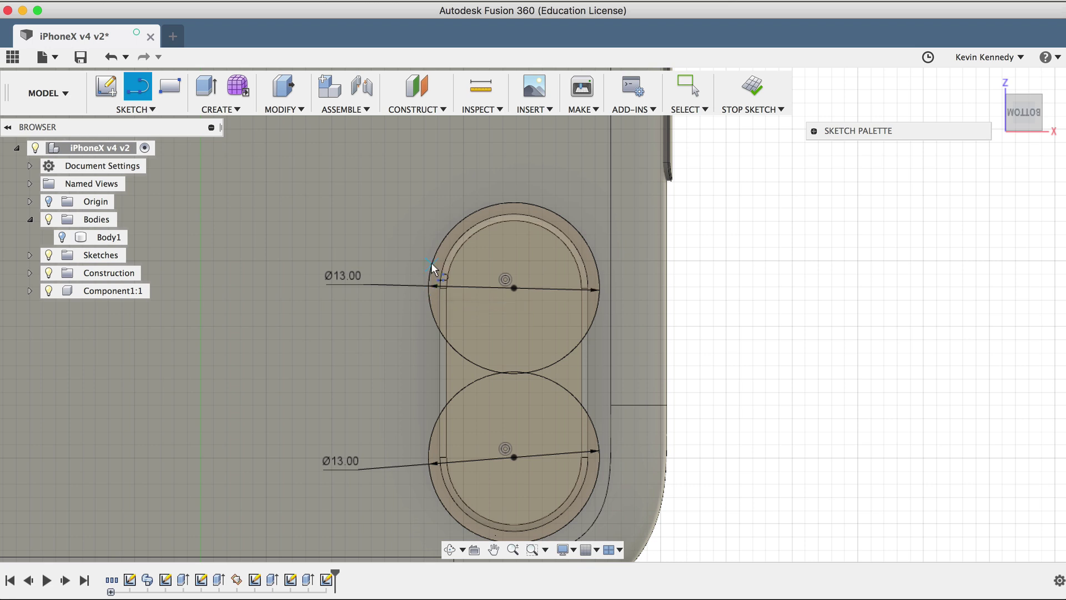
click(428, 288)
click(428, 448)
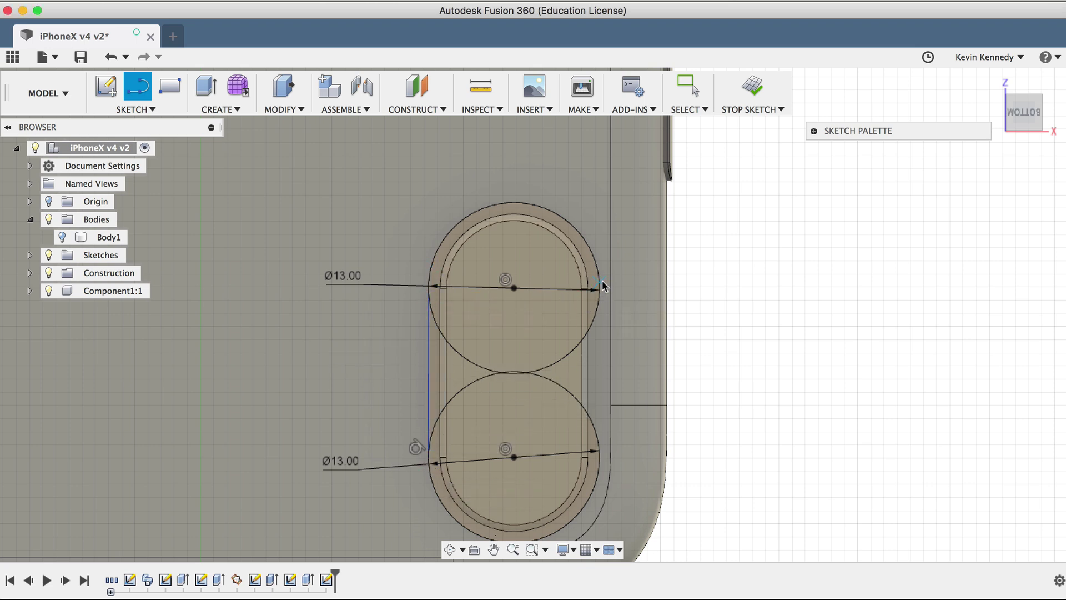
click(602, 451)
click(600, 288)
scroll(600, 288, down, 3)
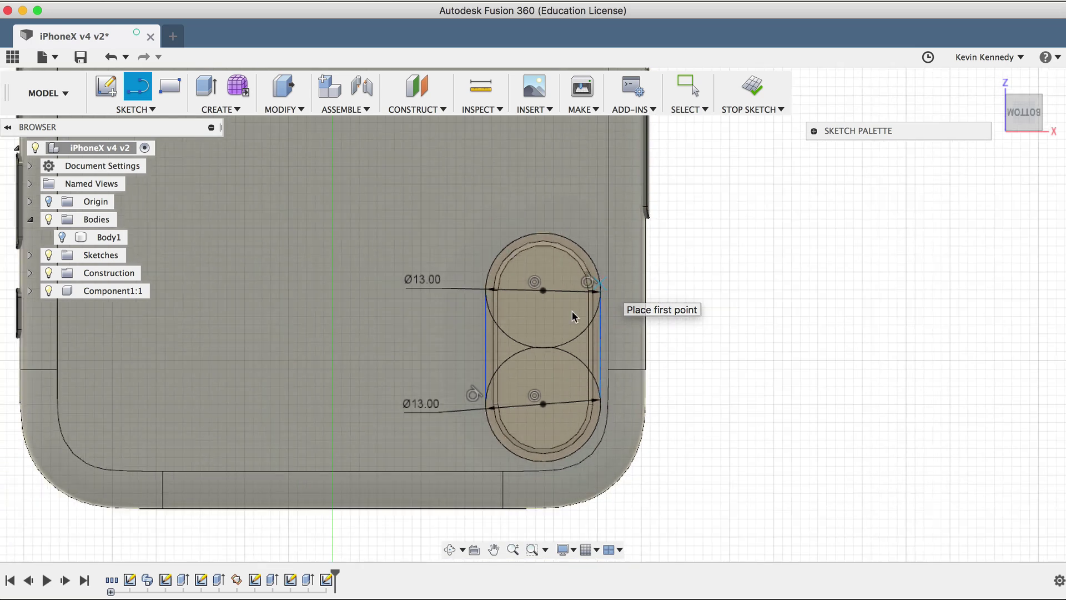
key(Escape)
- Trim the inner arcs of the two camera circles so only the outer slot outline remains
key(t)
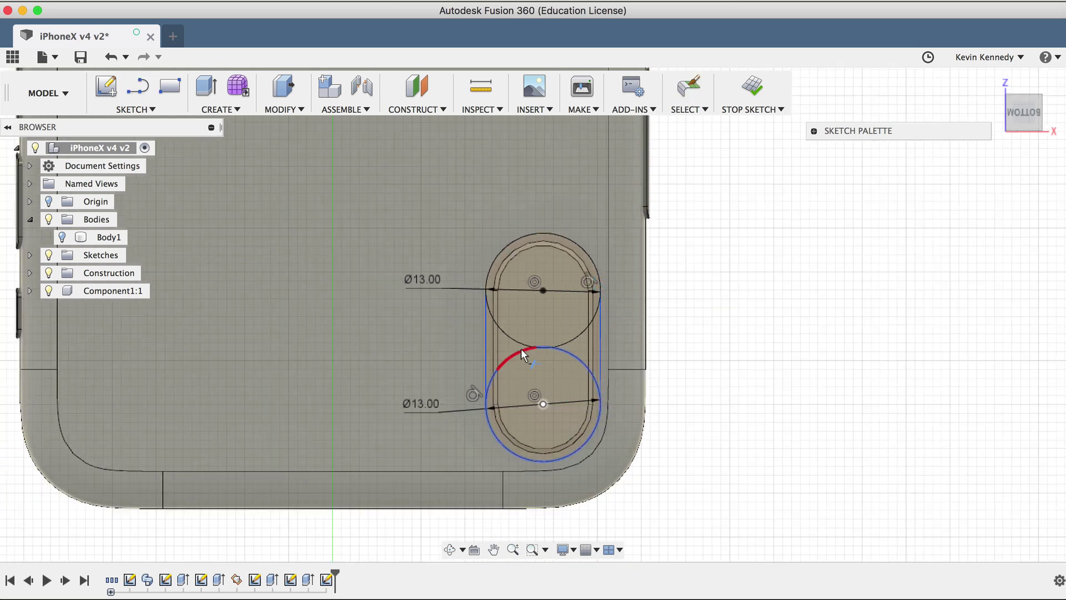
click(499, 325)
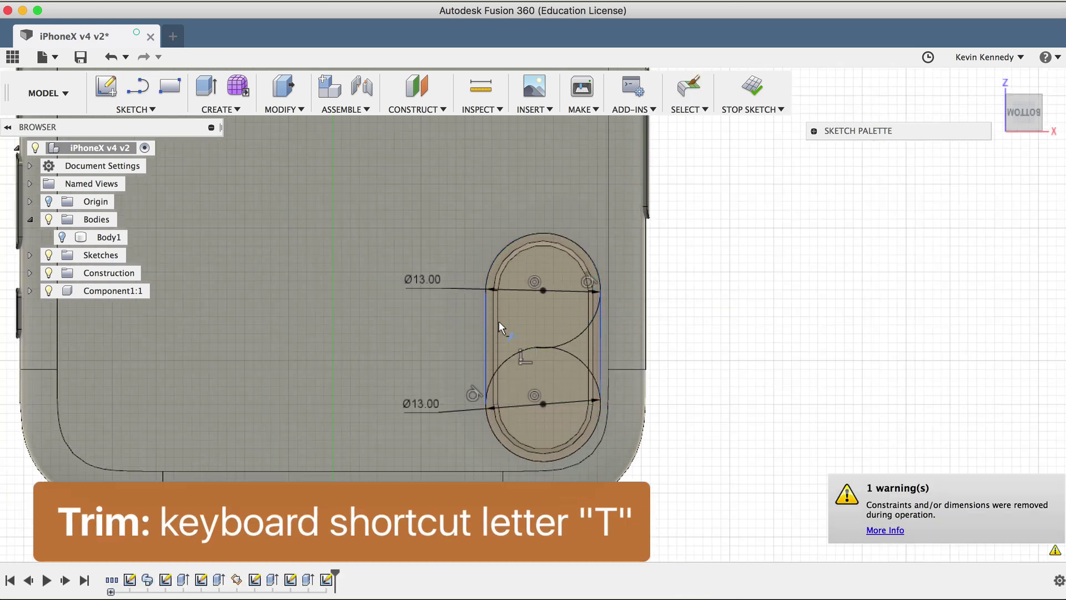
click(565, 352)
click(570, 336)
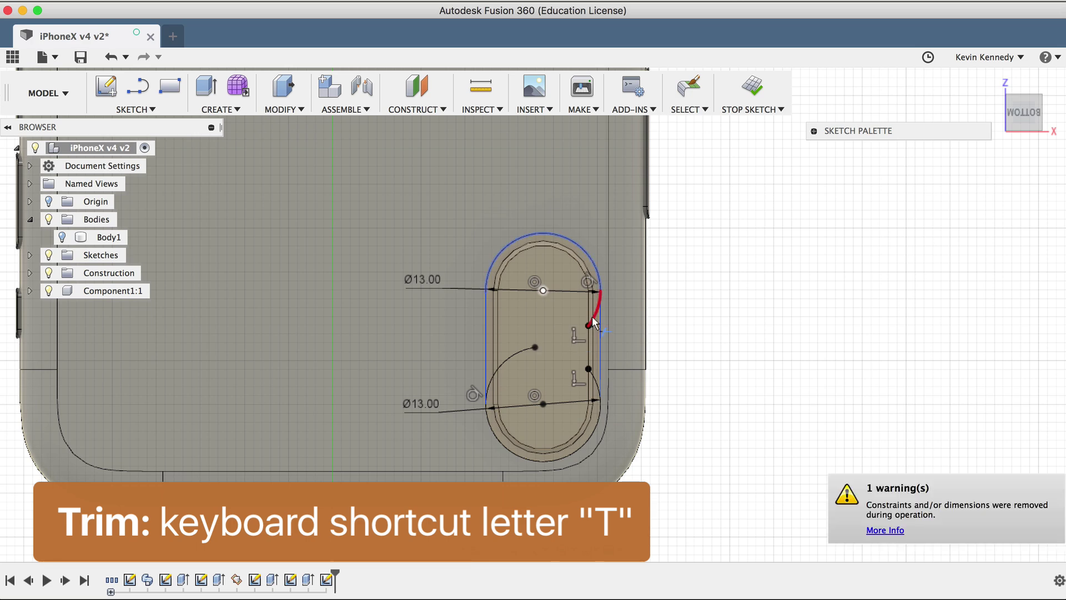
click(593, 322)
click(516, 362)
click(494, 382)
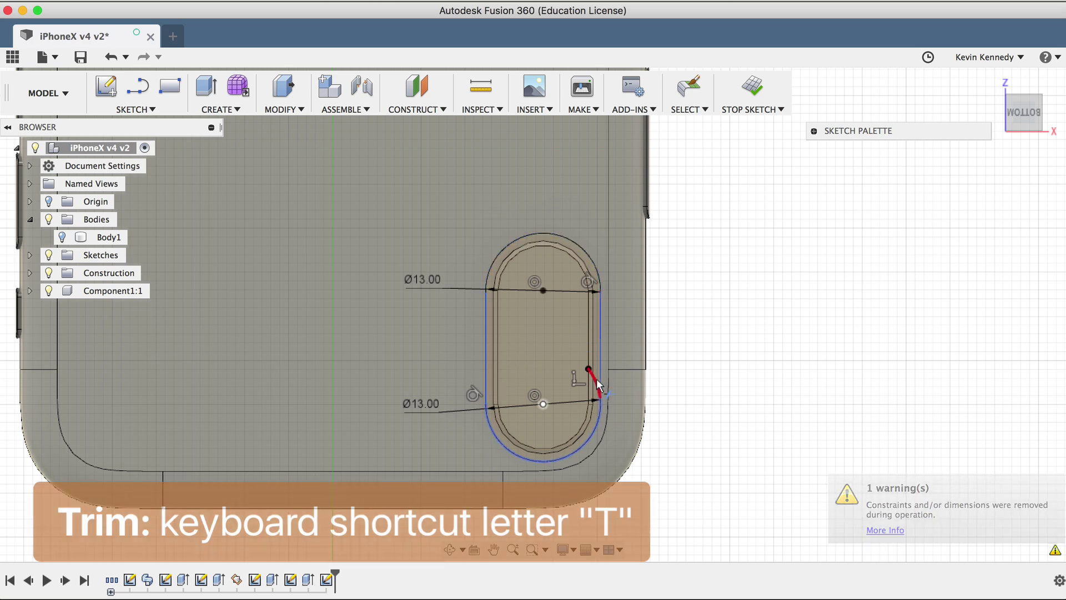
click(594, 383)
- Start a two-sided extrusion of the camera slot profiles, with 10 mm on the side facing away from the phone
scroll(542, 401, down, 3)
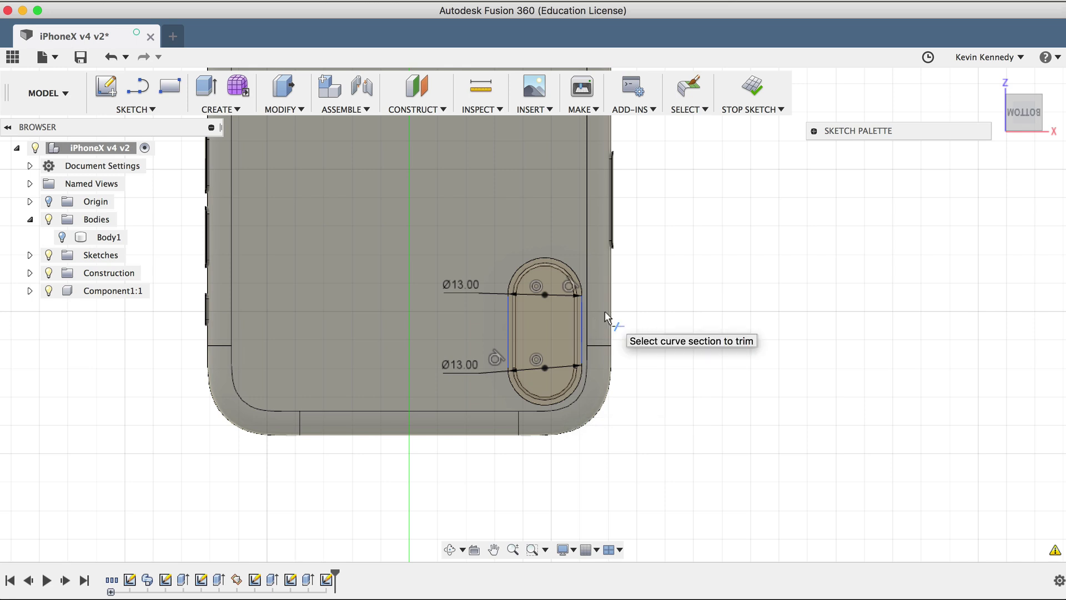
key(e)
click(536, 320)
click(511, 332)
drag(1024, 113, 1023, 61)
drag(571, 307, 568, 257)
click(855, 100)
click(855, 137)
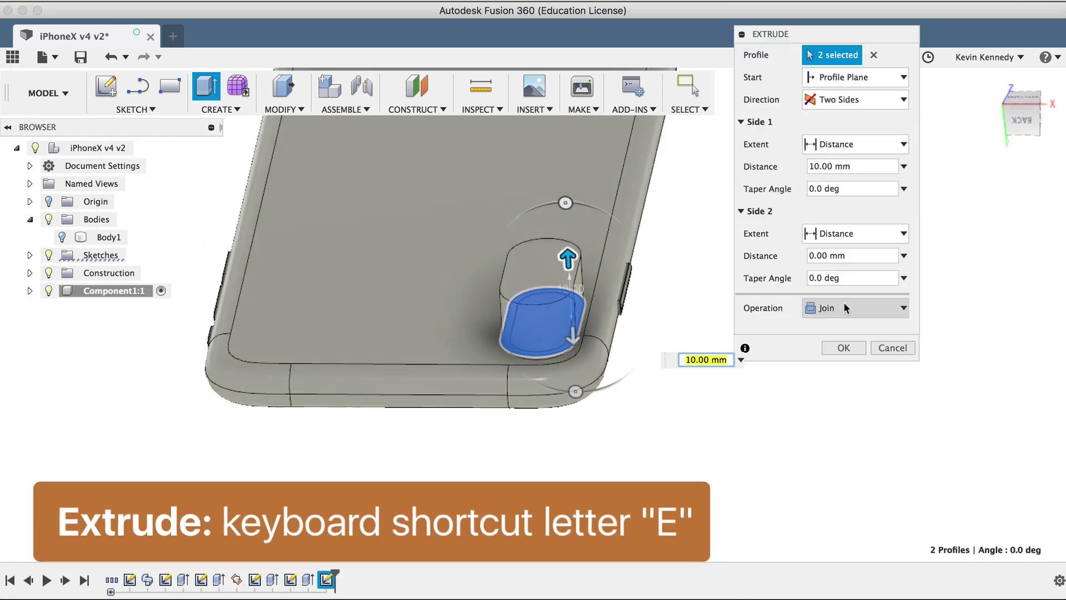
- Make the camera extrusion a cut reaching 5 mm on side 2, show the case body, and exclude the phone body from the cut
click(844, 307)
click(838, 343)
drag(574, 336, 574, 361)
click(61, 236)
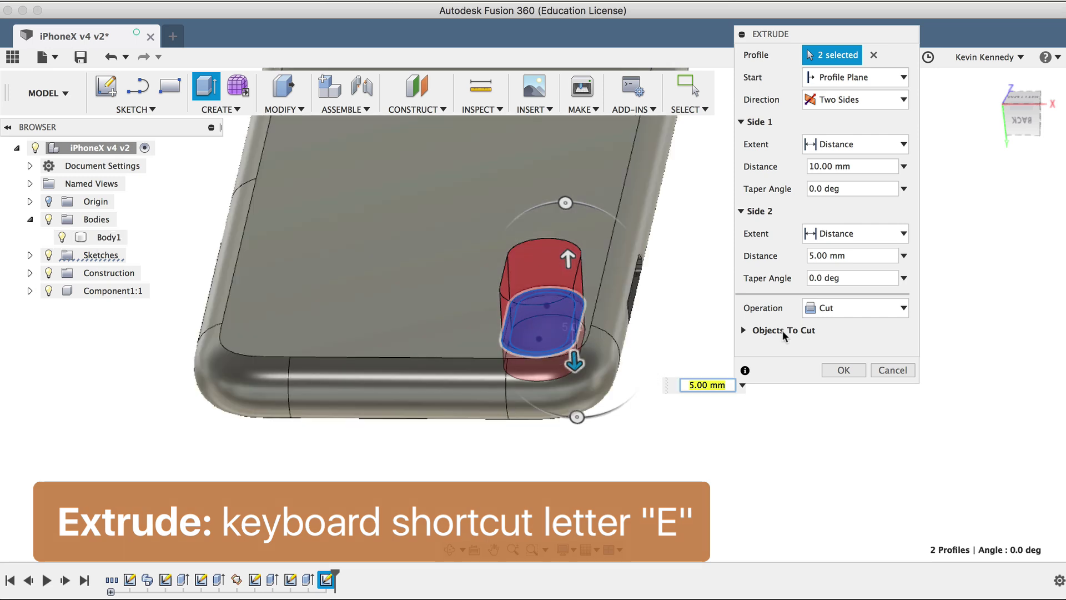
click(783, 331)
click(753, 373)
click(825, 416)
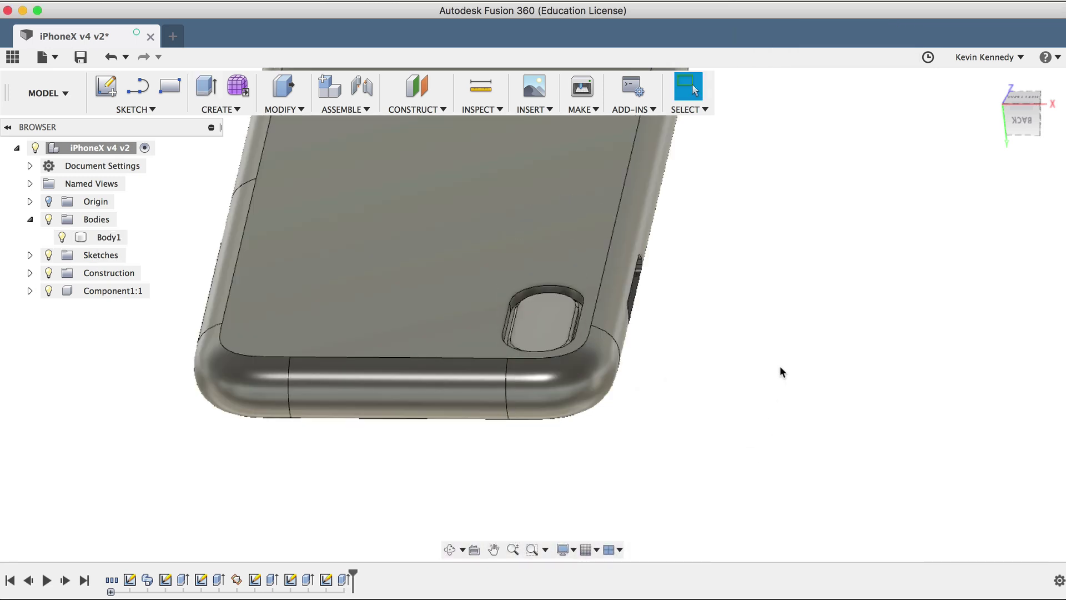
scroll(780, 365, down, 5)
mouse_move(1031, 124)
mouse_down()
mouse_move(994, 106)
mouse_move(986, 125)
mouse_up()
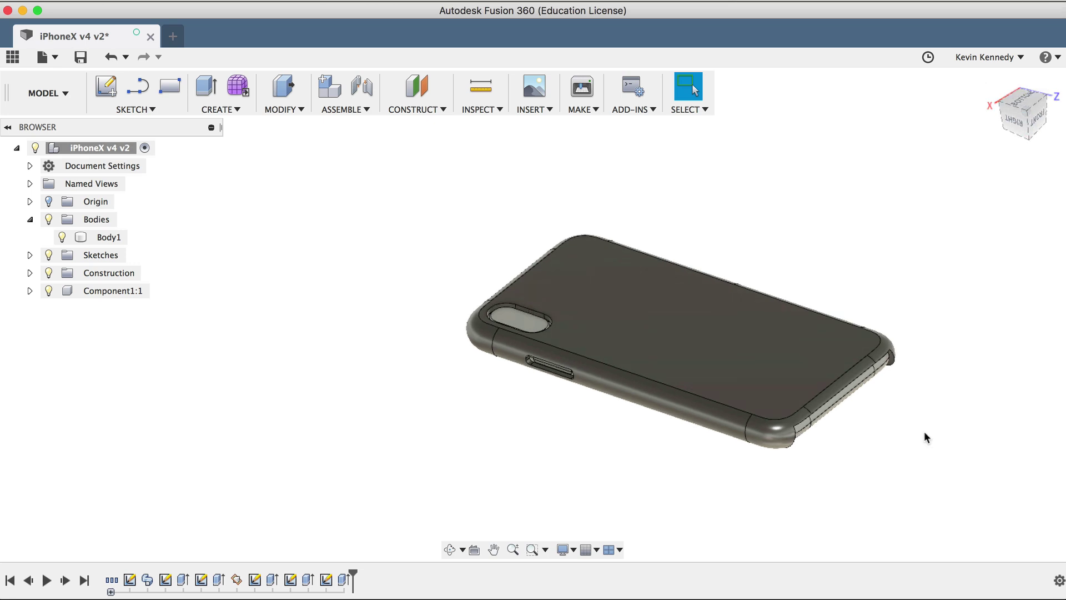
middle_drag(925, 437, 831, 430)
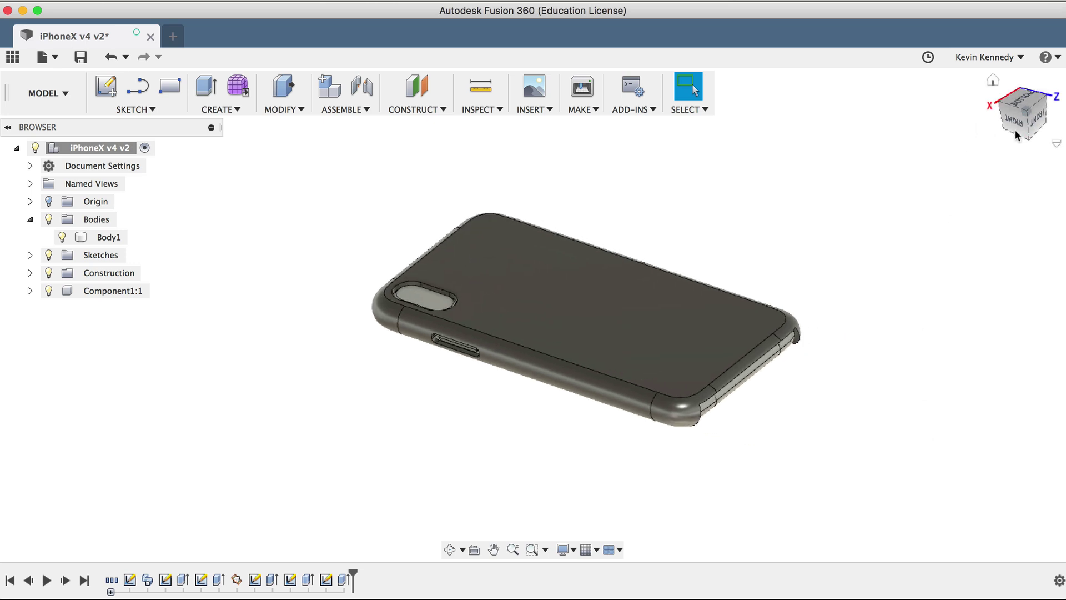
mouse_move(1020, 131)
mouse_down()
mouse_move(988, 133)
mouse_move(994, 152)
mouse_move(1001, 140)
mouse_up()
click(516, 253)
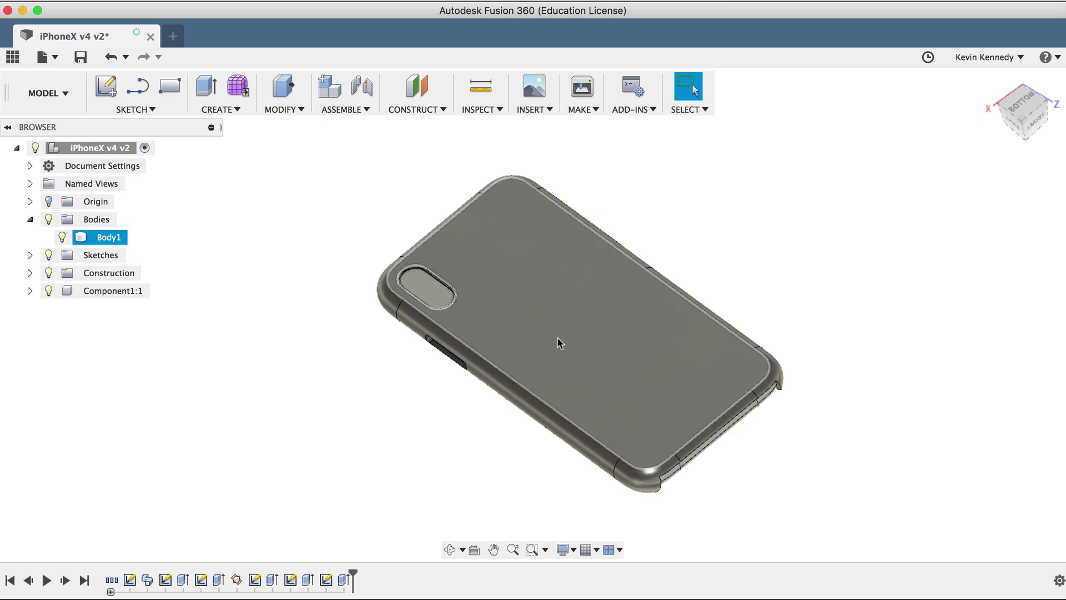
click(392, 425)
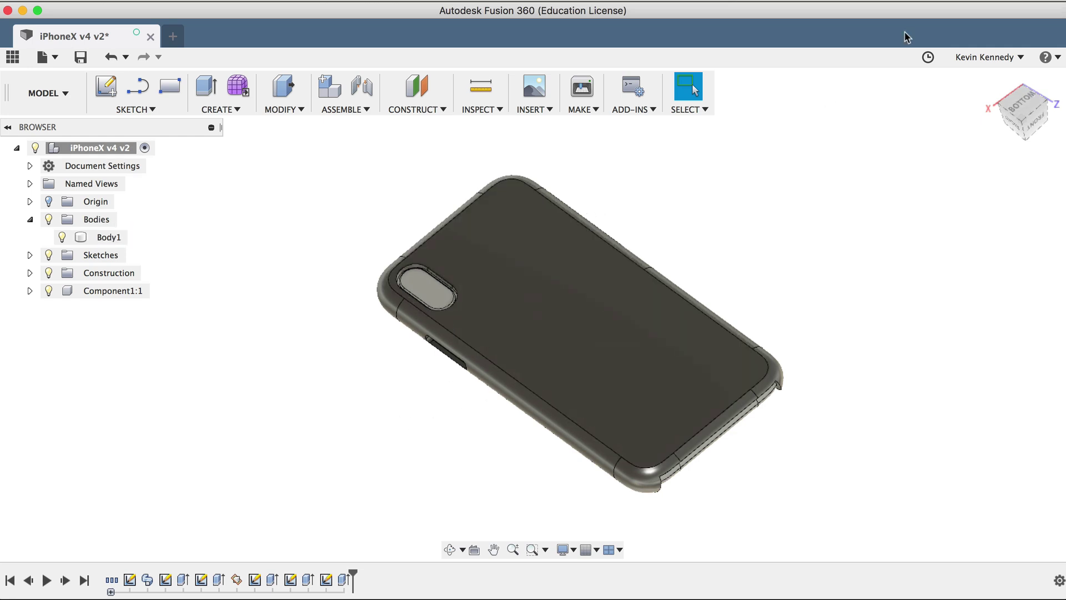
- Insert the phone-case-pattern SVG on the case's back face, offset -0.627 mm in X and -1.568 mm in Y
click(1027, 96)
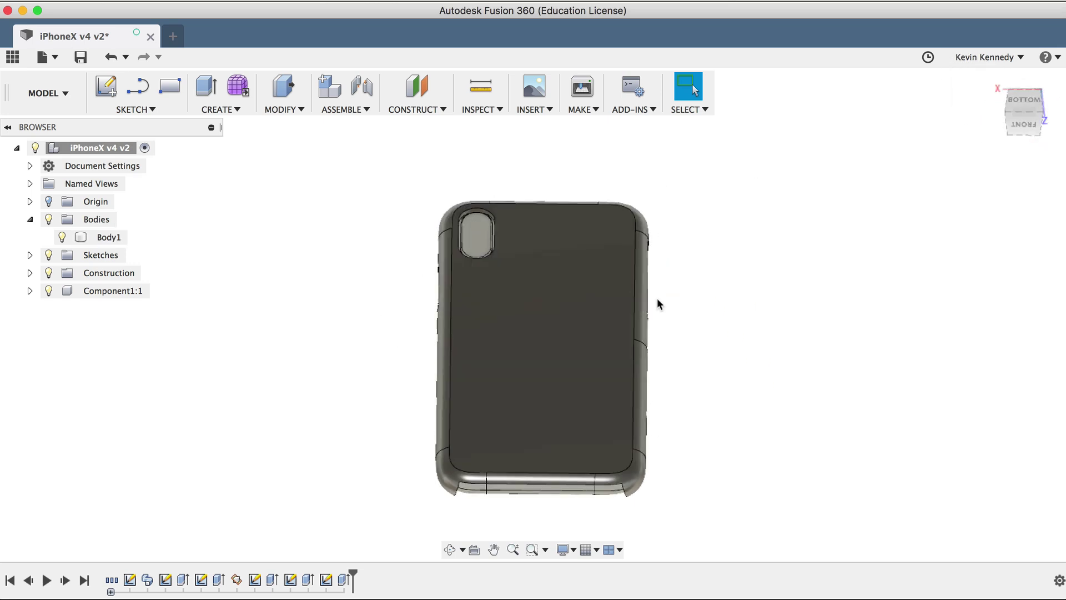
click(531, 111)
click(553, 172)
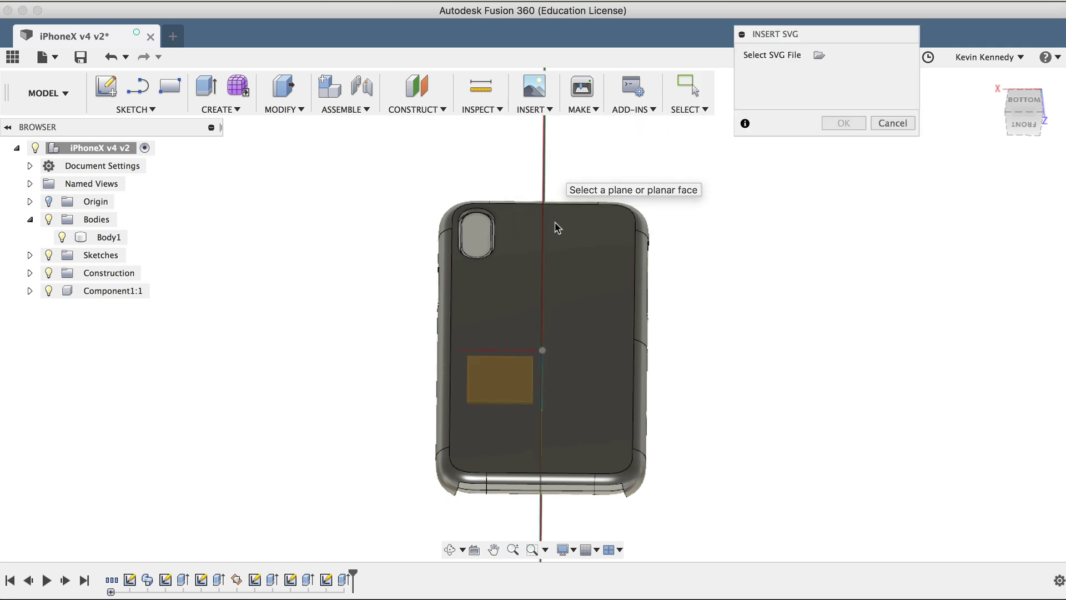
click(578, 277)
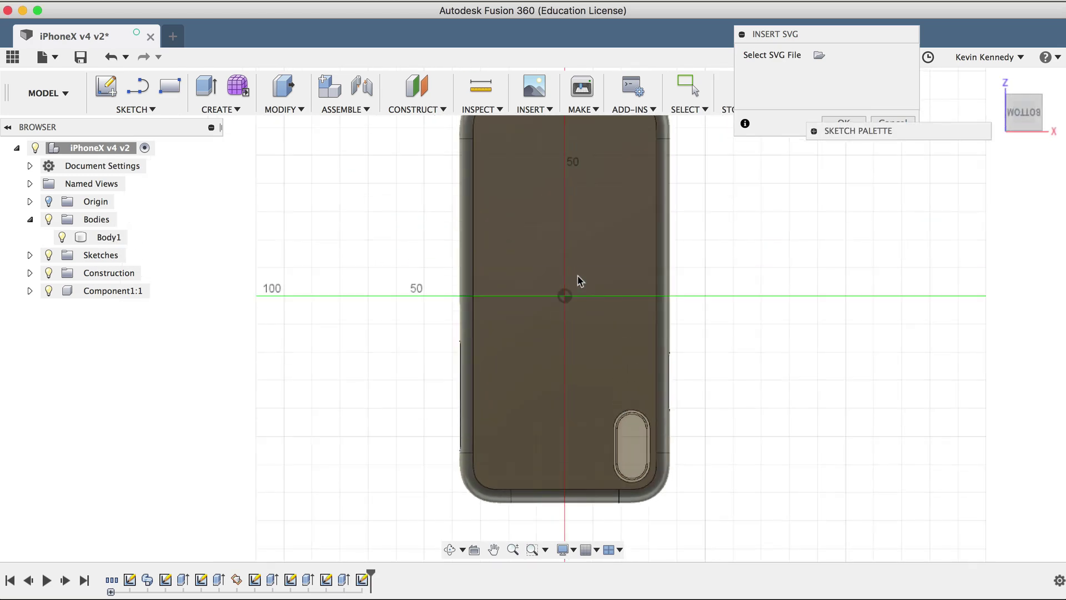
click(819, 55)
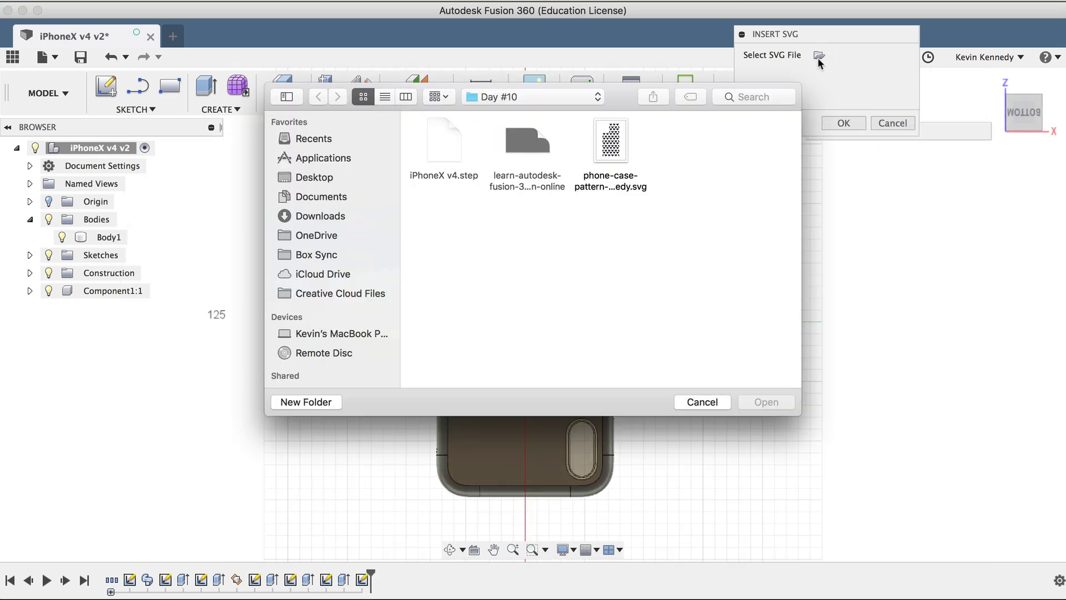
click(611, 149)
click(767, 402)
drag(544, 346, 590, 469)
click(833, 229)
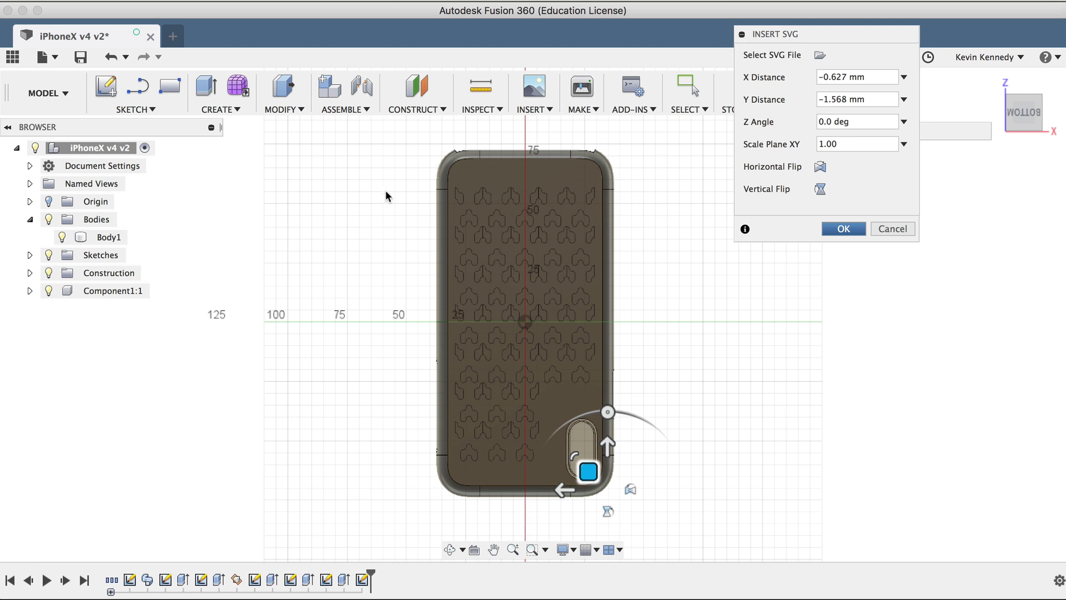
- Cut all the inserted pattern profiles through the case's back panel with a one-sided extrusion of -3 mm
drag(362, 163, 601, 479)
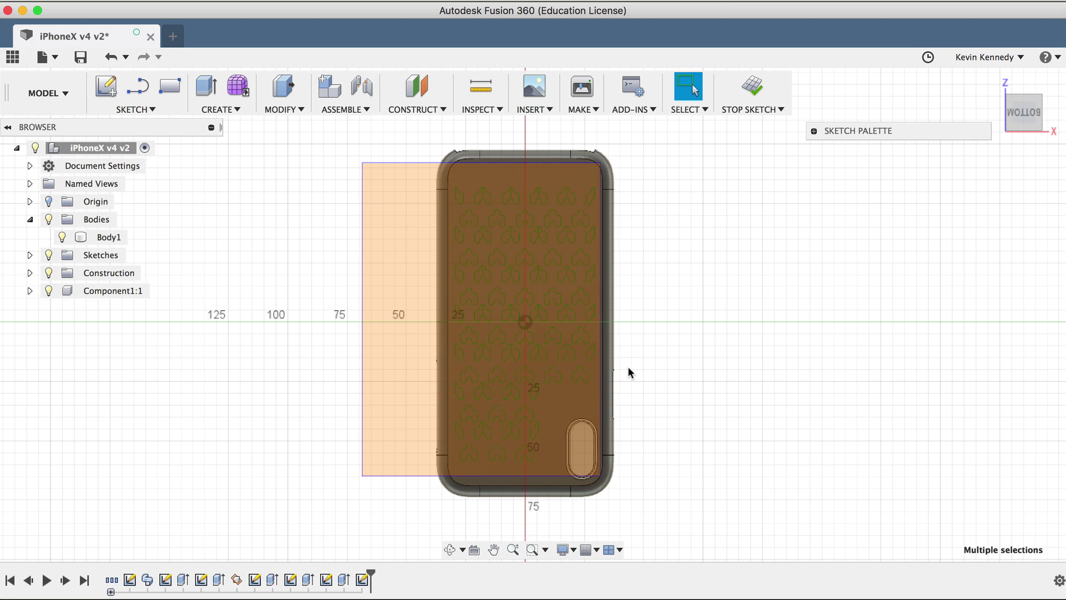
key(e)
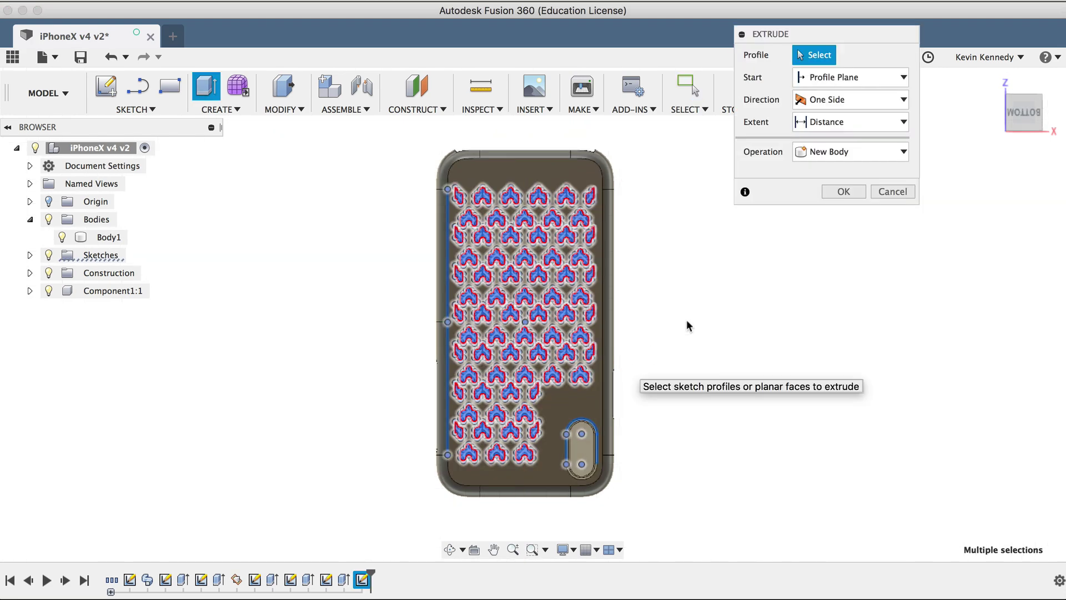
click(1023, 132)
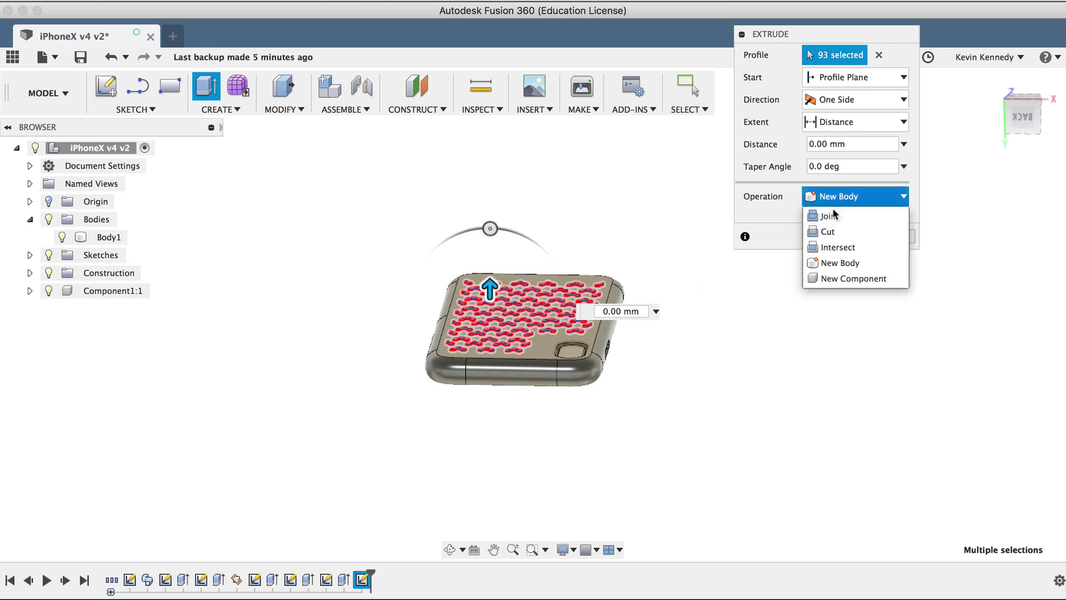
click(827, 232)
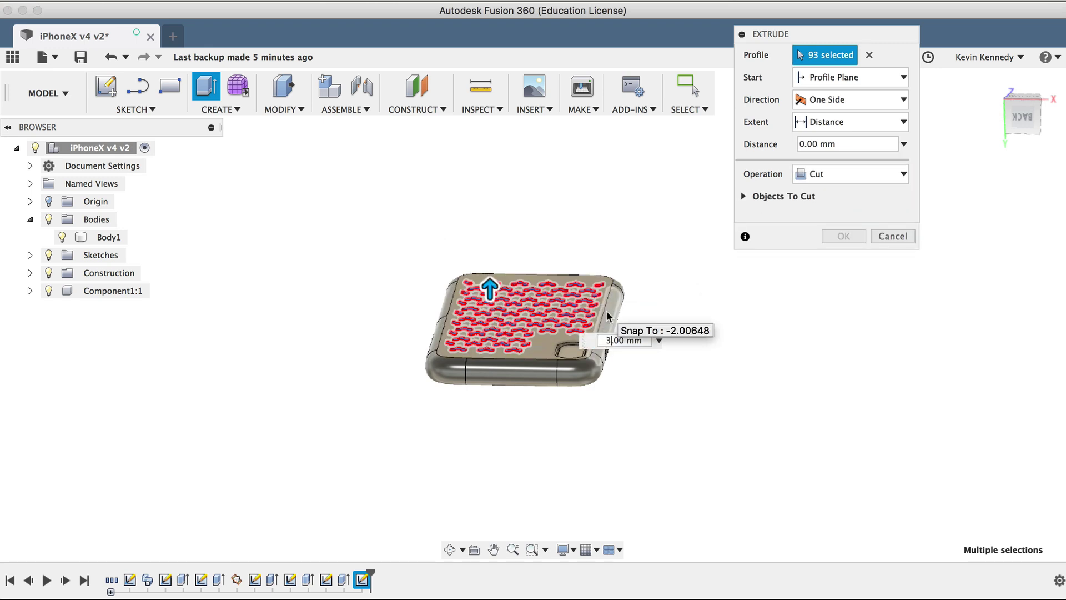
click(606, 333)
text(-)
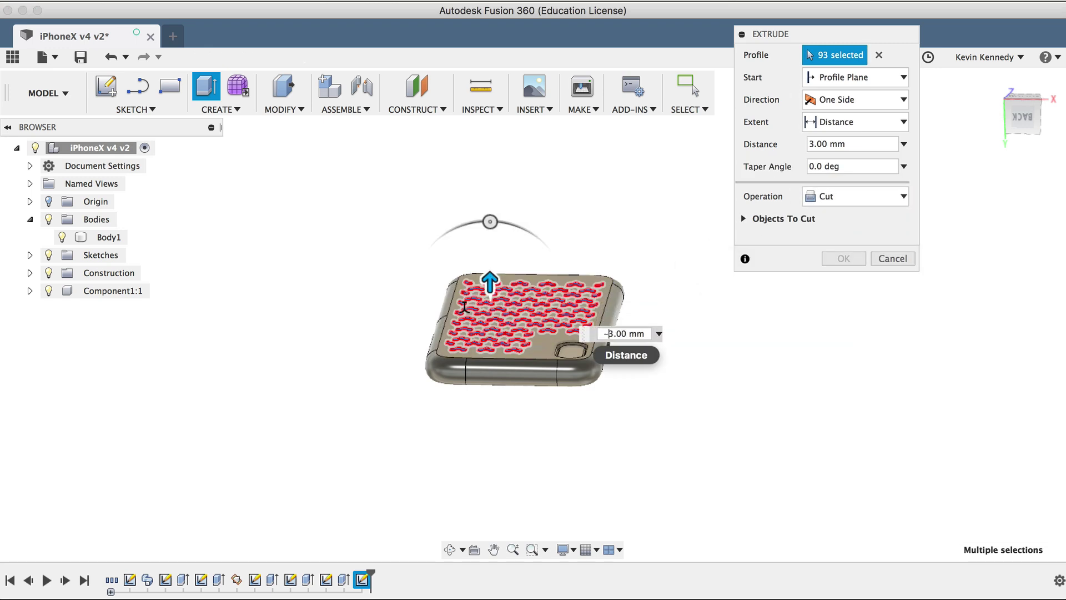
click(755, 218)
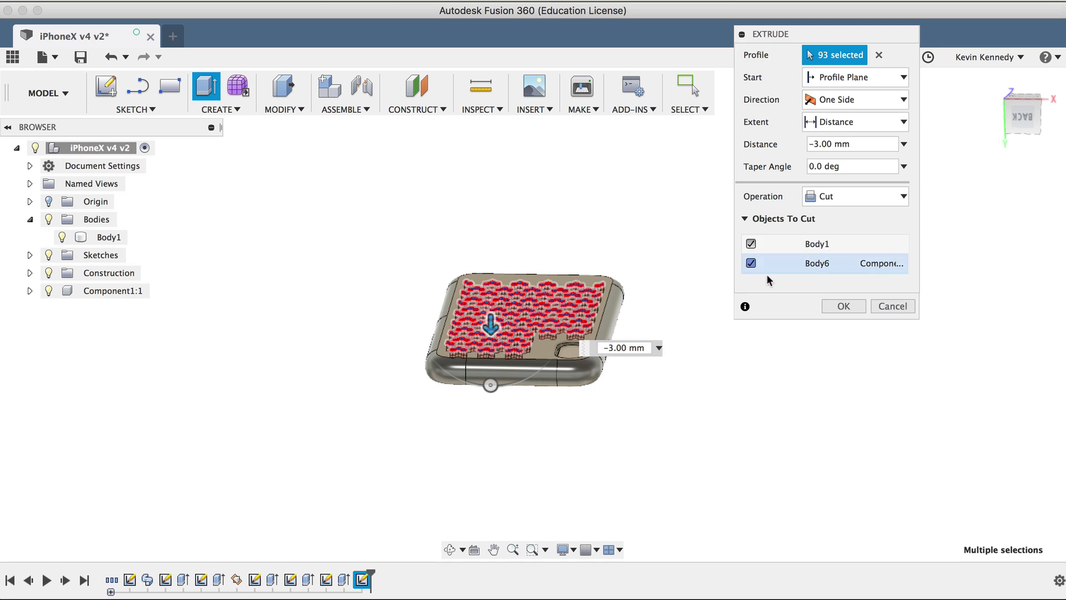
click(841, 306)
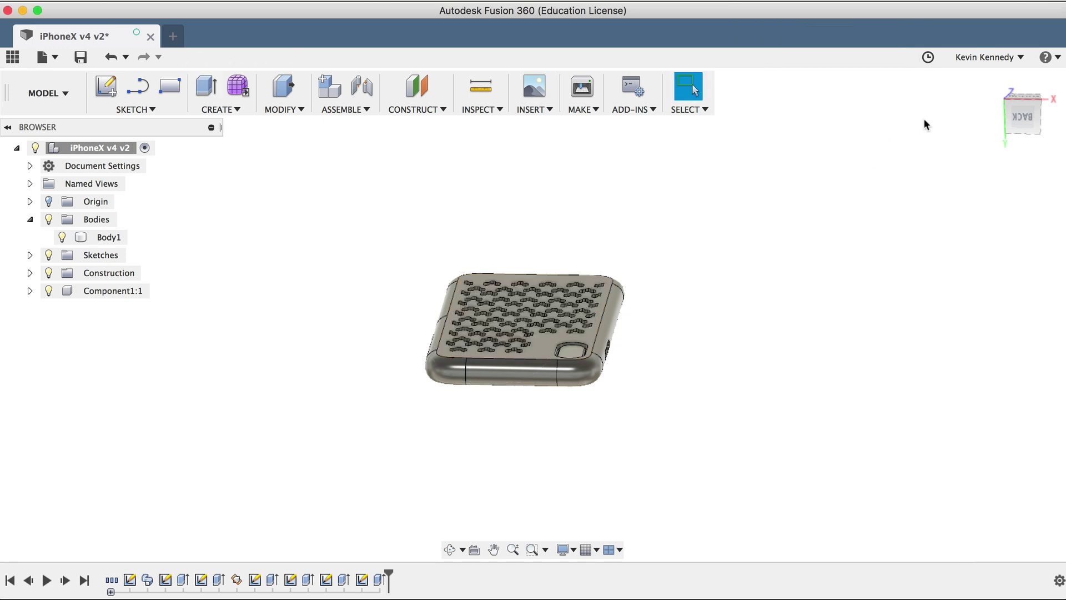
- Hide the phone component and turn the model to show the inside of the case
drag(1019, 120, 984, 172)
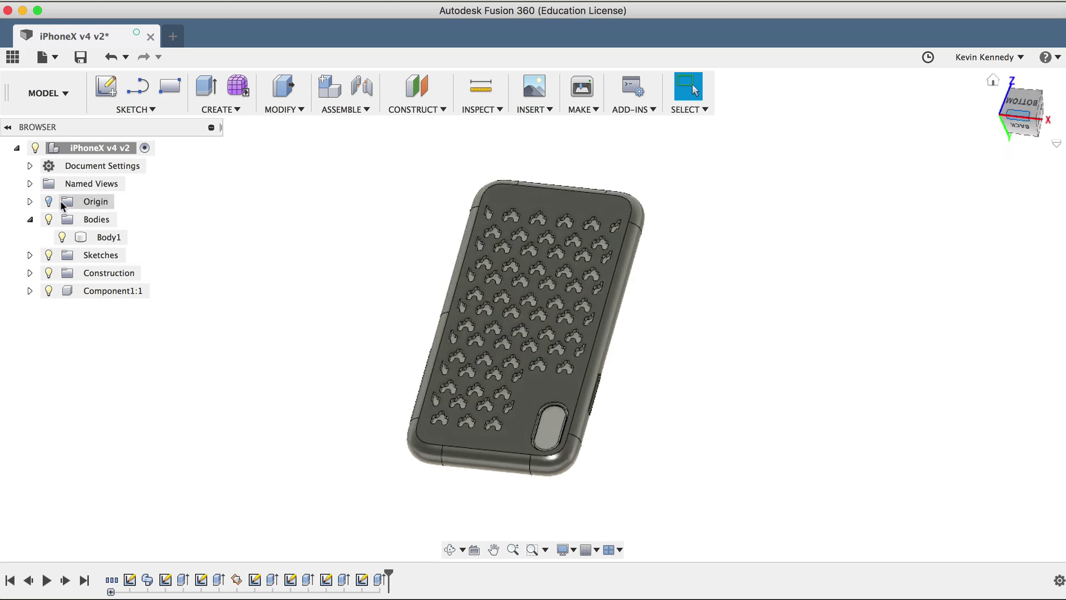
click(48, 290)
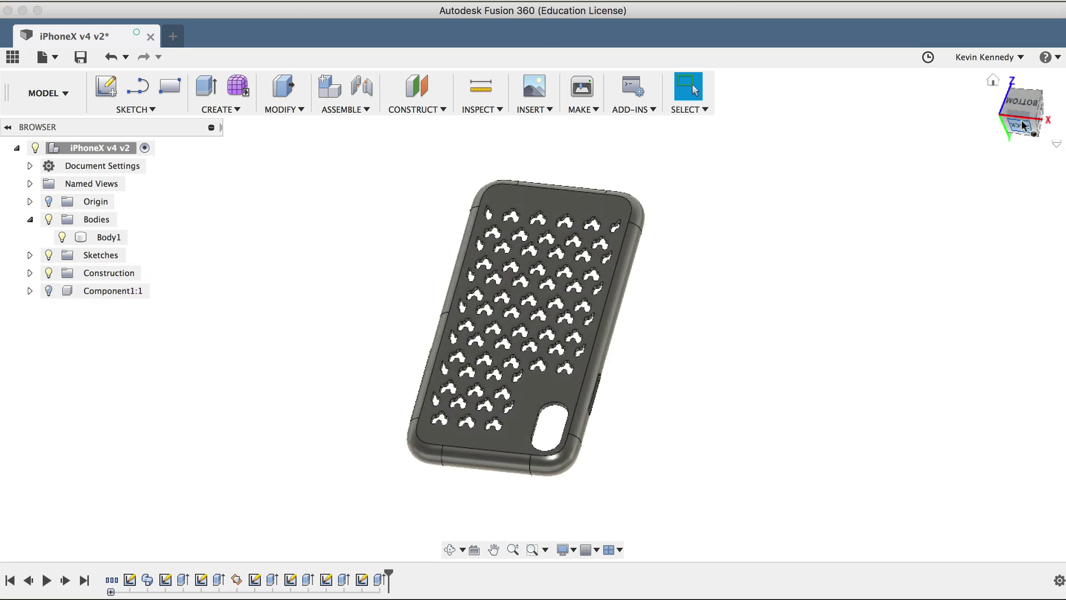
drag(1024, 125, 977, 576)
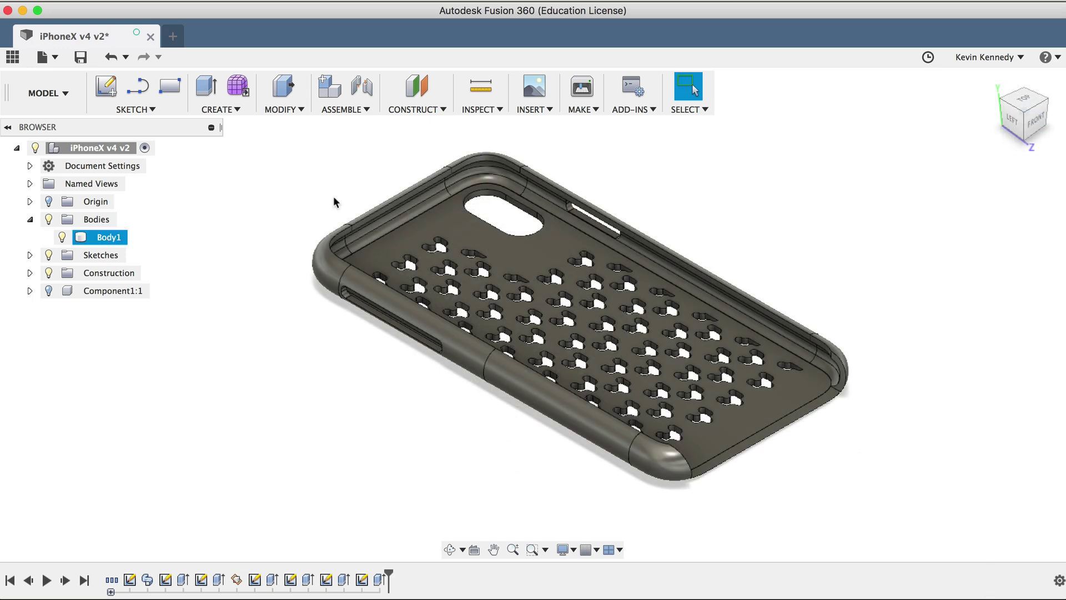
- Fillet the rim edge chain around the case's front opening with a 1 mm radius
click(287, 113)
click(285, 141)
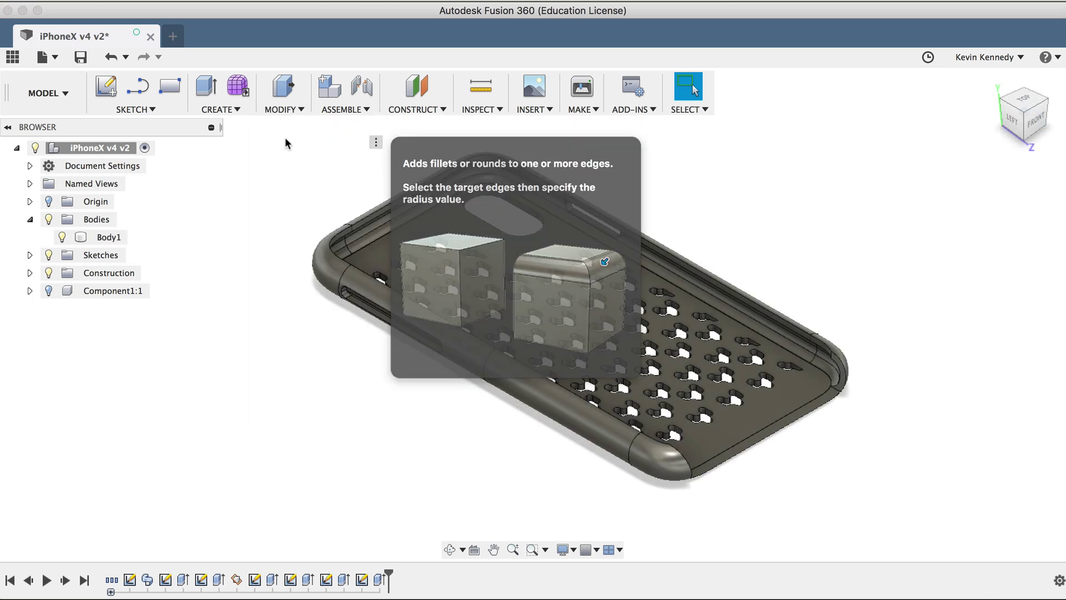
click(402, 200)
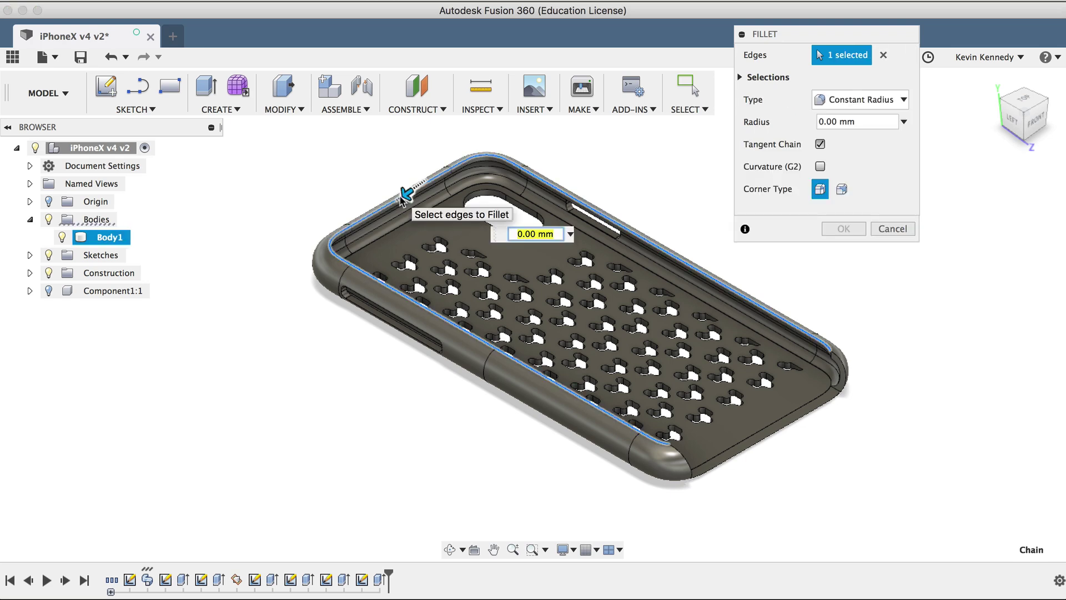
click(816, 123)
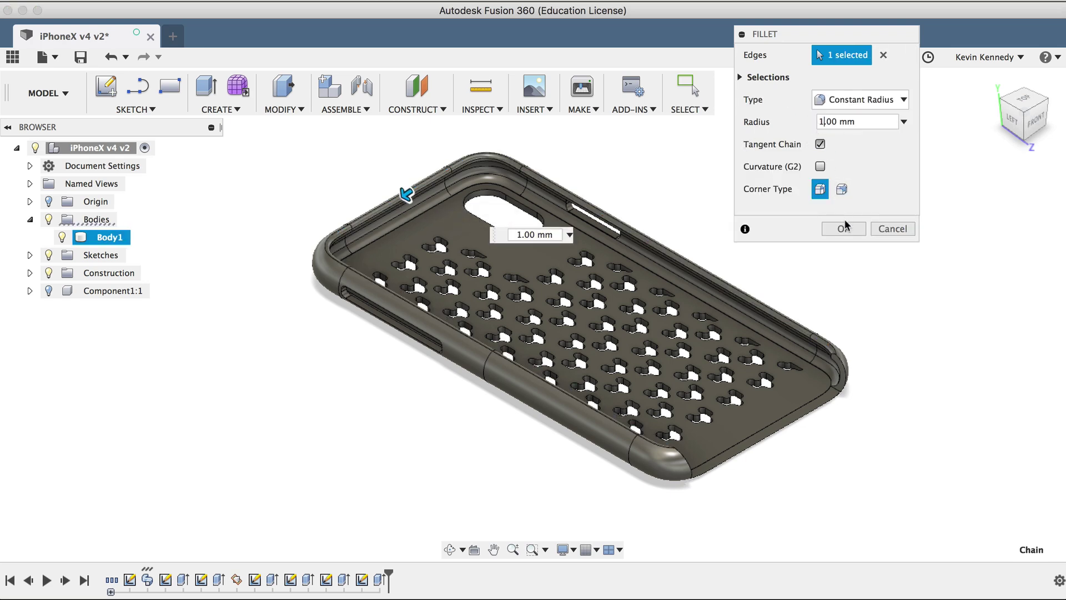
click(843, 228)
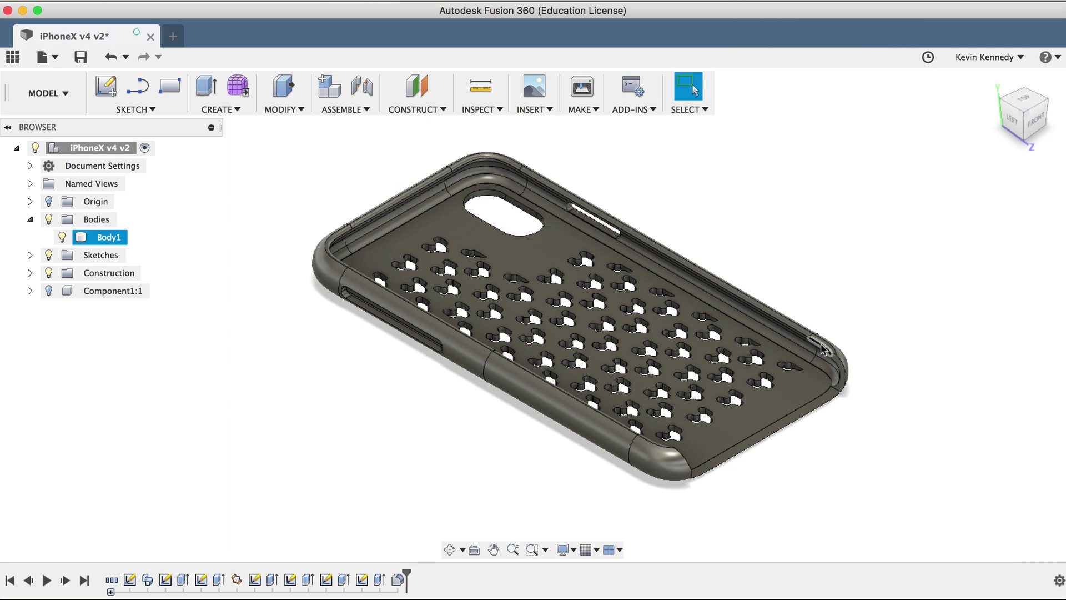
- Fillet the edges of the case's bottom-end opening with a 1 mm radius
key(f)
click(735, 453)
click(685, 462)
click(846, 373)
text(1)
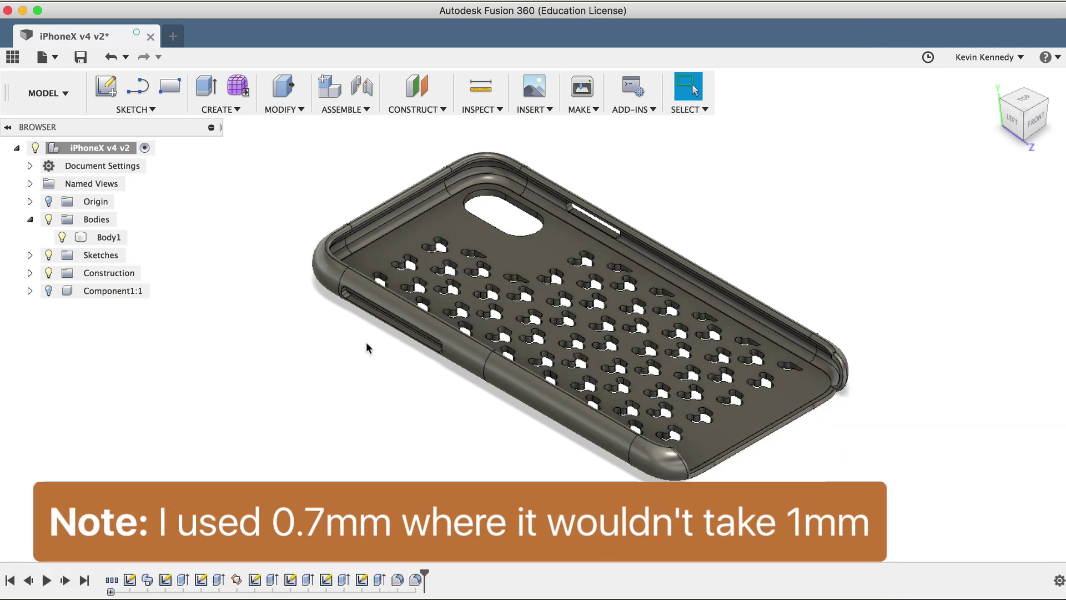
- Fillet the outer edges of both side button openings and both edges of the camera opening with a 1 mm radius
scroll(366, 349, up, 5)
key(f)
click(372, 256)
scroll(329, 318, up, 1)
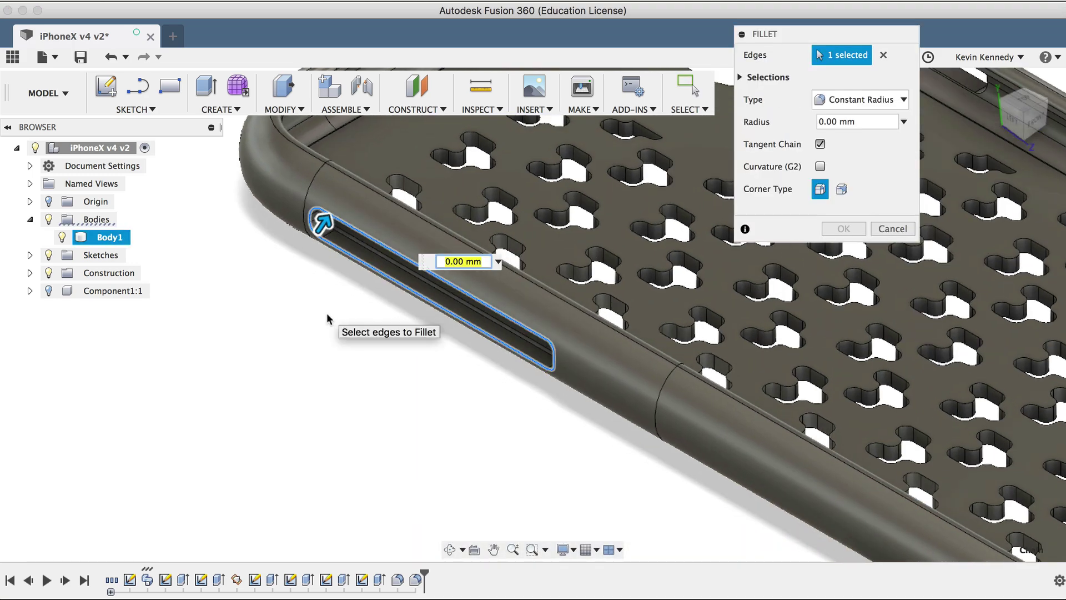
scroll(327, 313, down, 5)
click(595, 126)
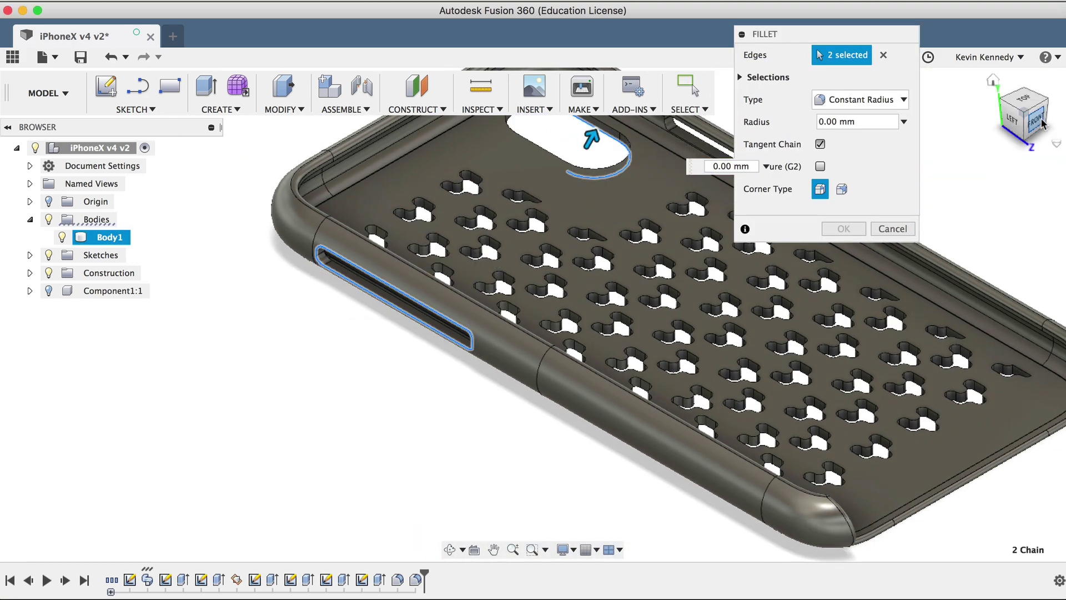
drag(1042, 123, 734, 141)
click(558, 184)
click(408, 206)
text(1)
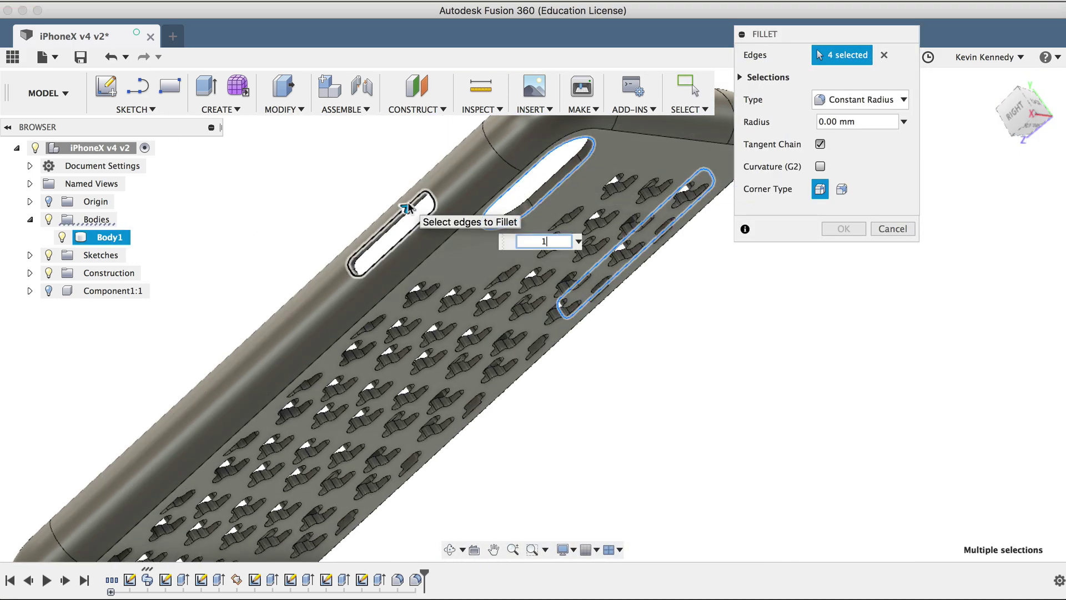
click(844, 228)
- Export the case body as a binary STL with high refinement, named phone-case, in the Day #10 folder
scroll(848, 250, down, 3)
scroll(805, 294, down, 2)
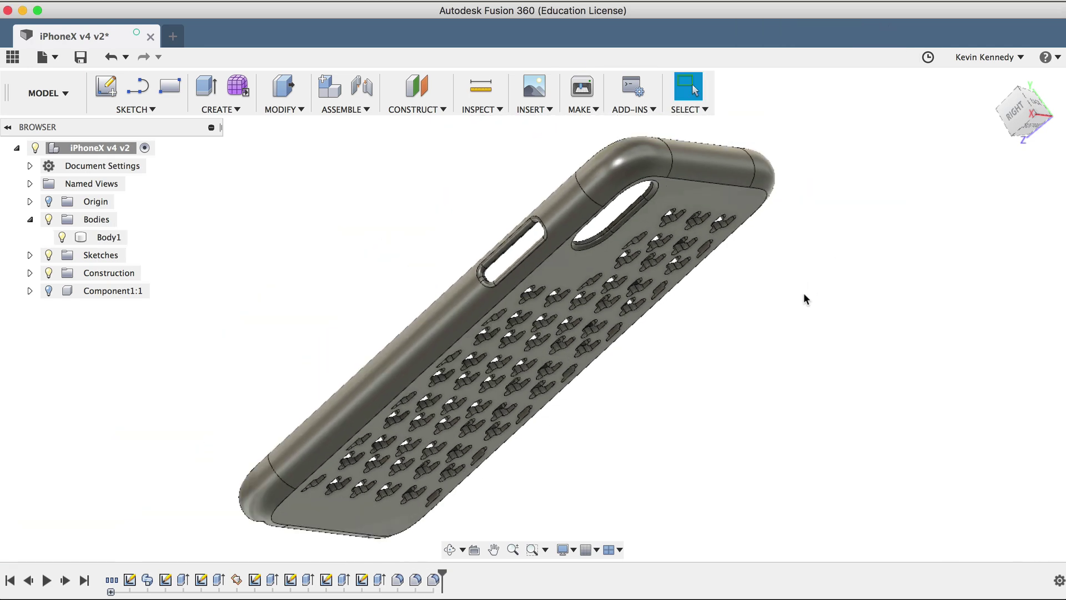
scroll(804, 295, down, 1)
click(450, 550)
drag(621, 250, 255, 383)
key(Escape)
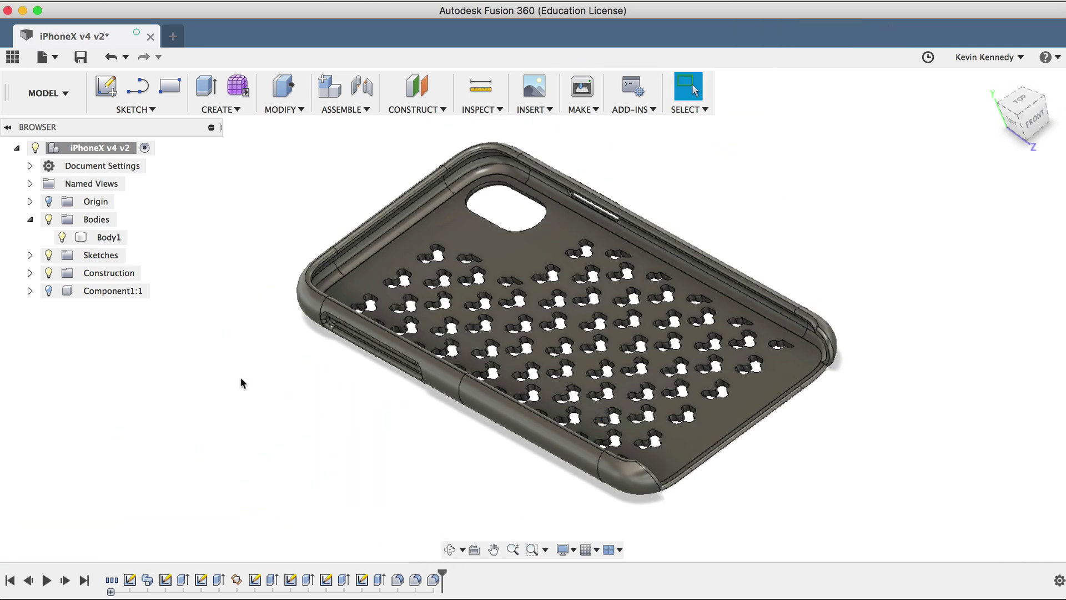
click(93, 239)
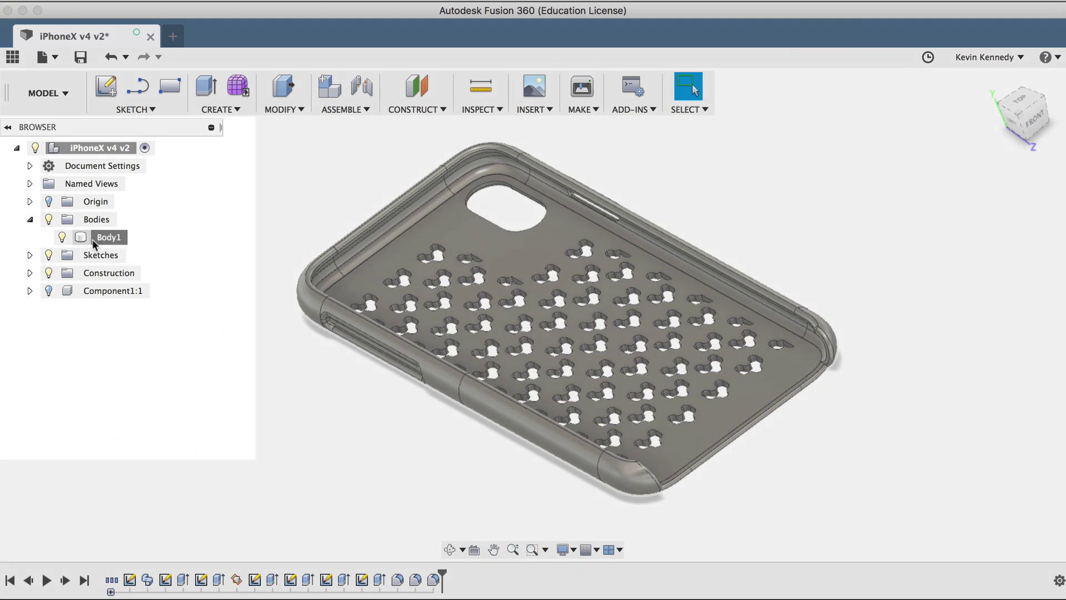
right_click(92, 238)
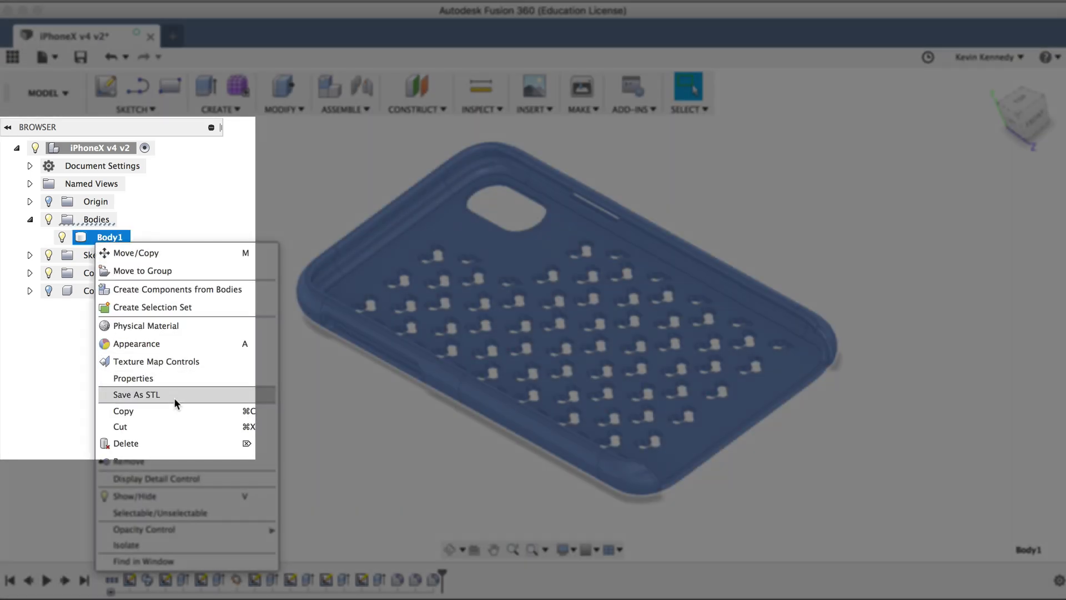
click(175, 398)
drag(814, 39, 873, 119)
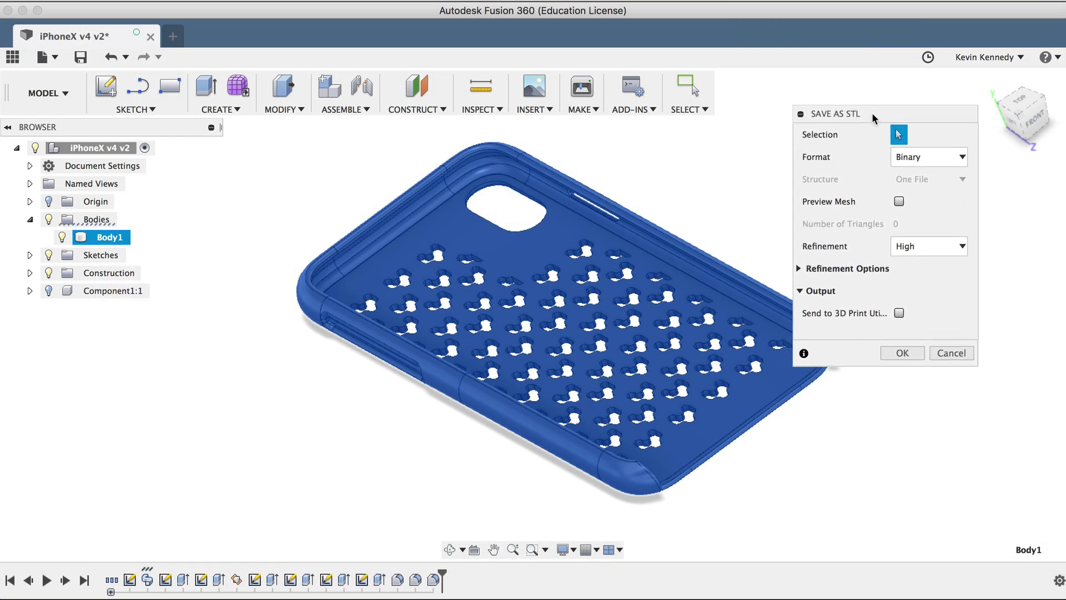
click(900, 353)
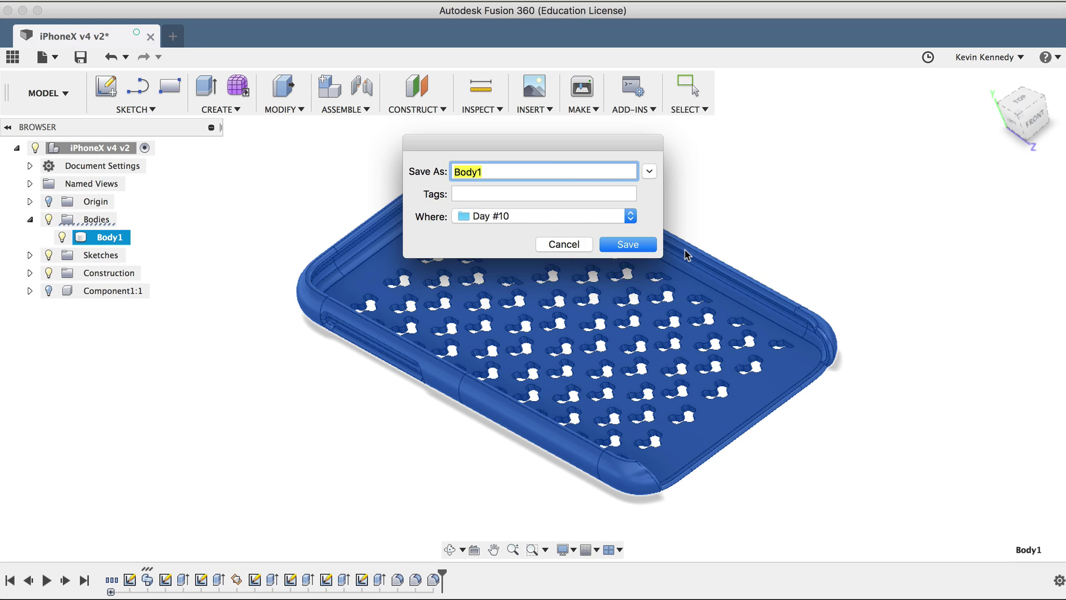
text(phone-case)
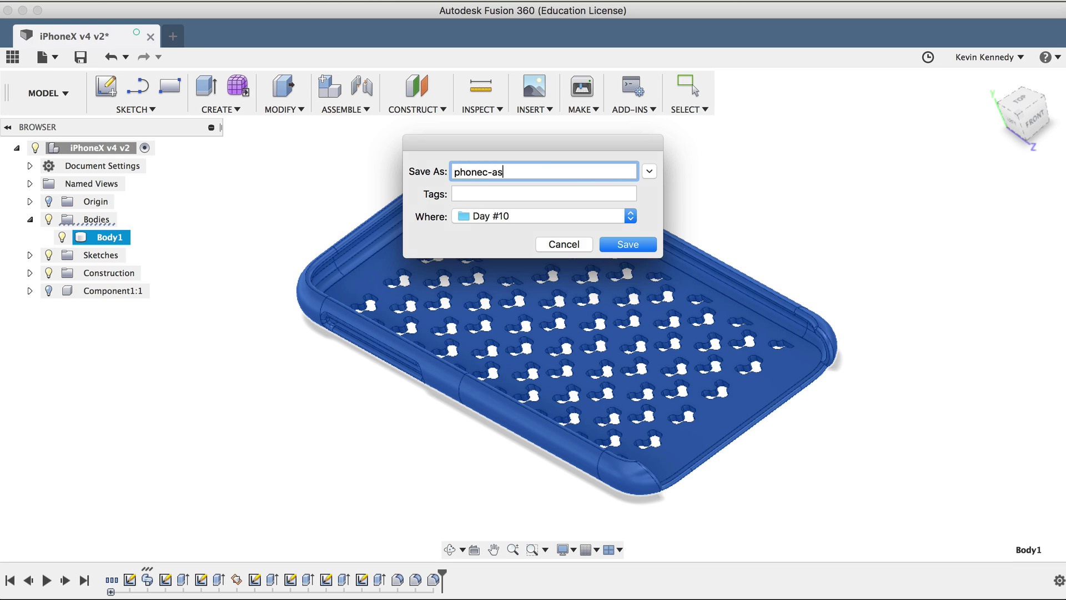